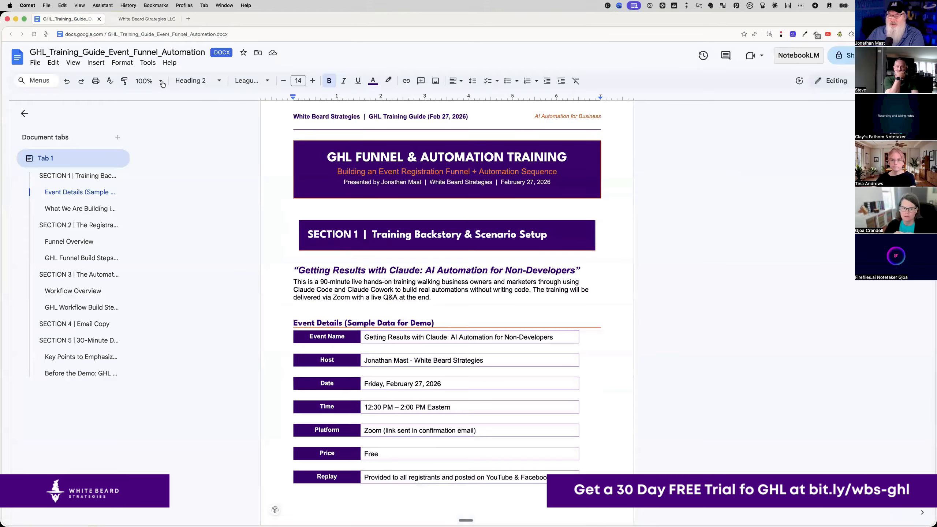
- Zoom the training guide to 125% and scroll down through its opening pages
click(168, 152)
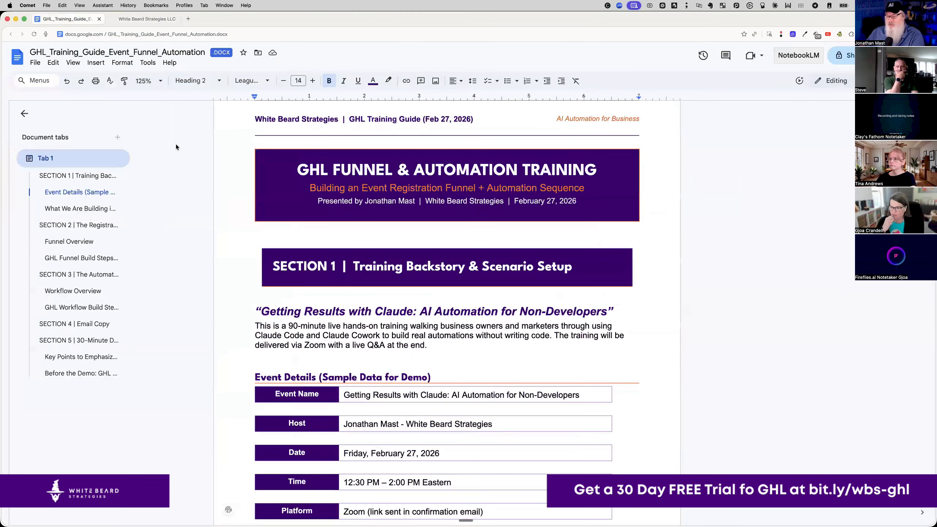
scroll(247, 186, down, 15)
scroll(248, 186, down, 15)
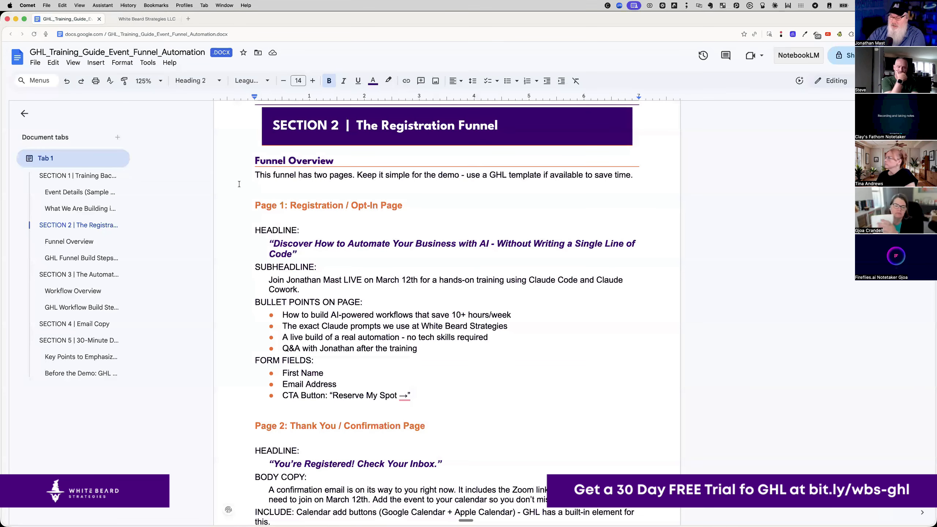
scroll(323, 235, down, 10)
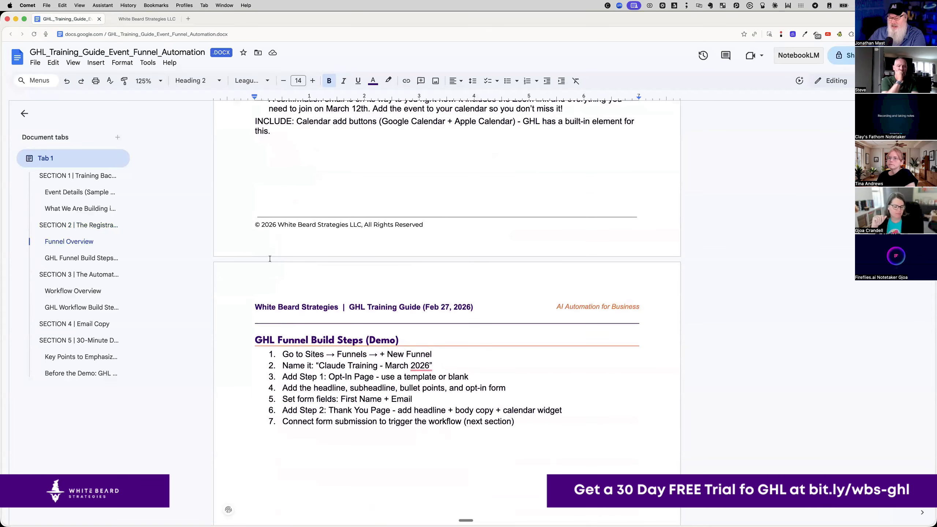
scroll(306, 240, down, 1)
scroll(306, 239, down, 5)
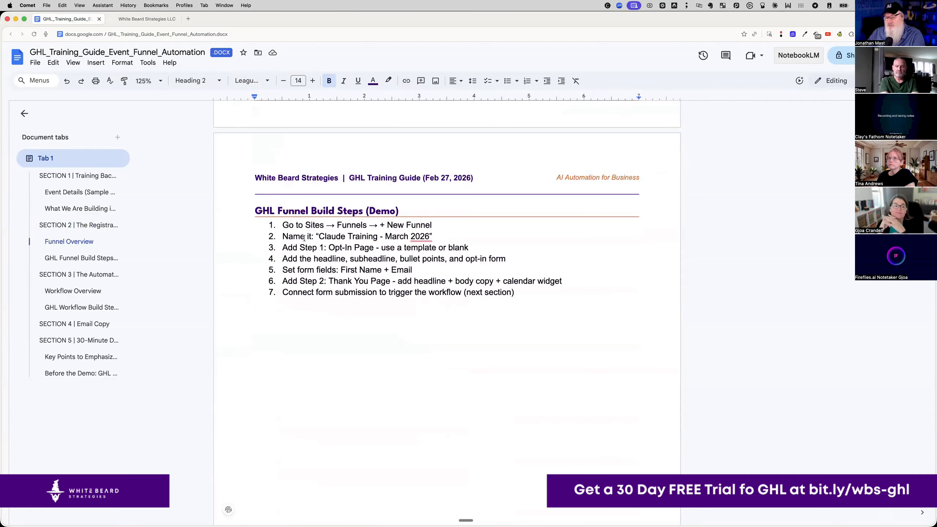
- Settle on Section 2's Funnel Overview of the registration and thank-you pages
scroll(305, 238, up, 1)
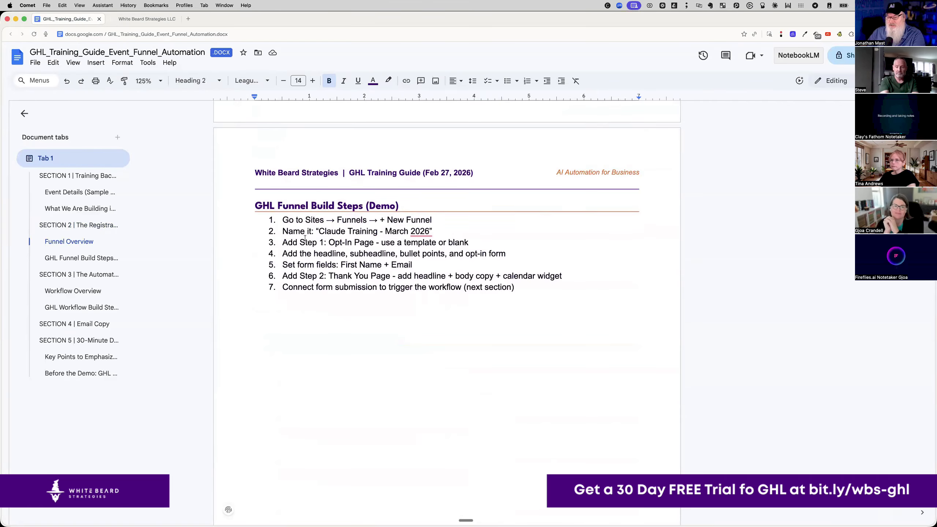
scroll(306, 238, up, 2)
scroll(306, 237, down, 12)
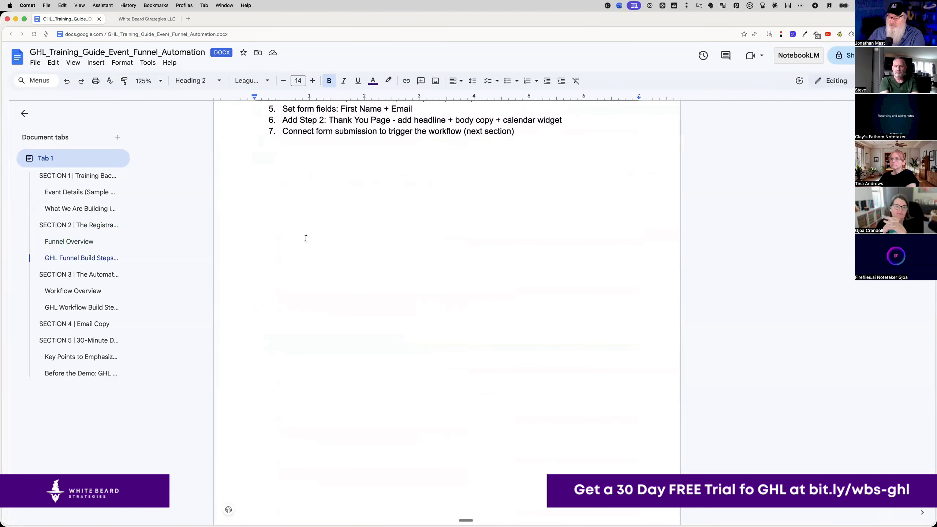
scroll(306, 238, down, 8)
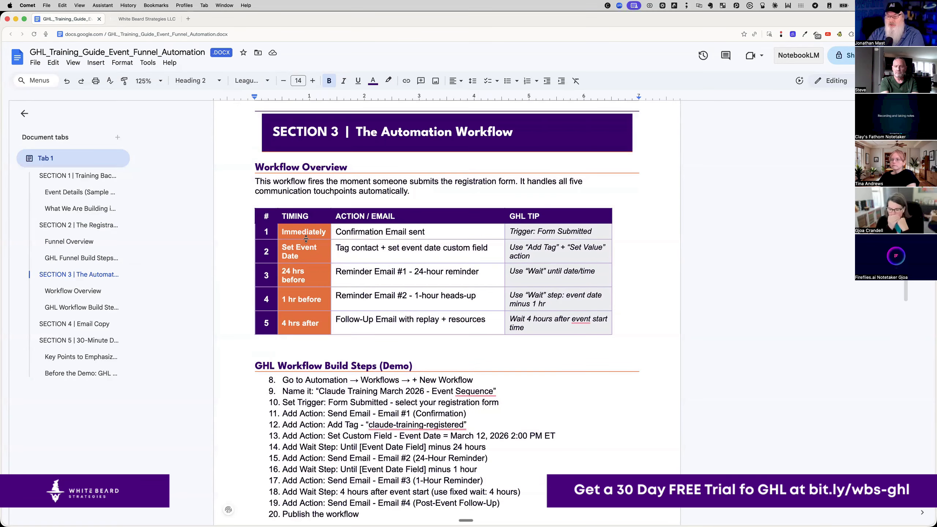
scroll(288, 274, down, 15)
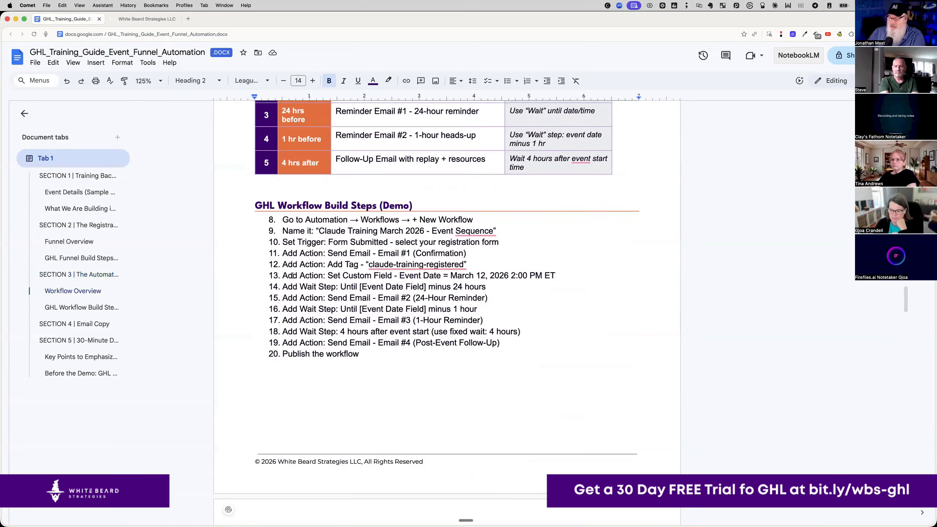
scroll(292, 276, down, 15)
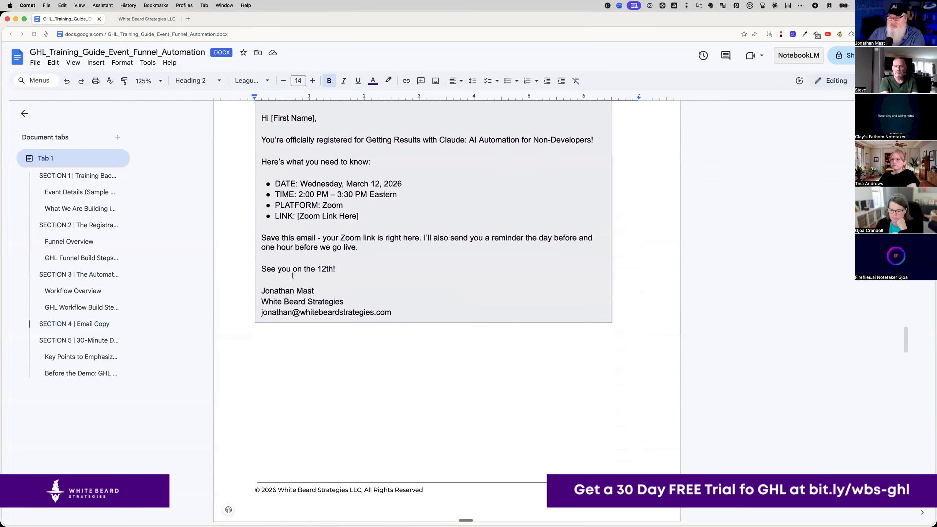
scroll(292, 275, up, 20)
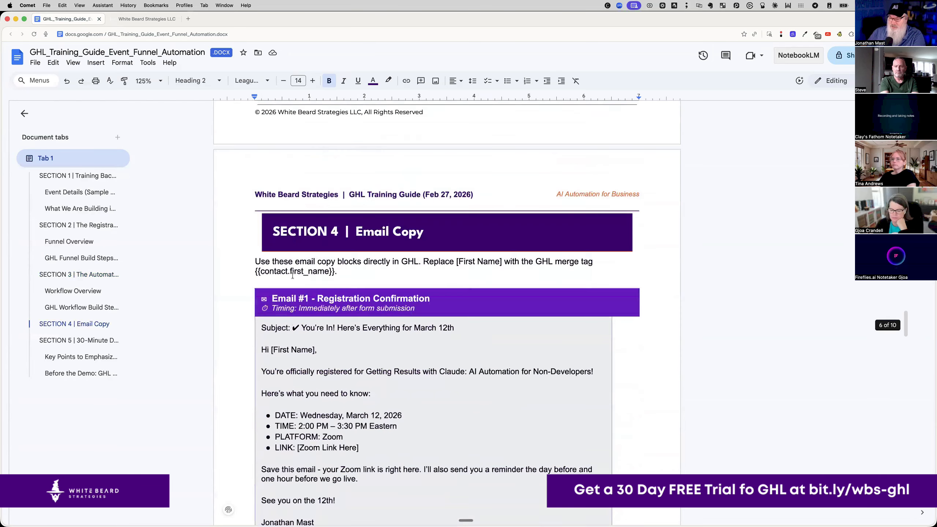
scroll(292, 275, up, 15)
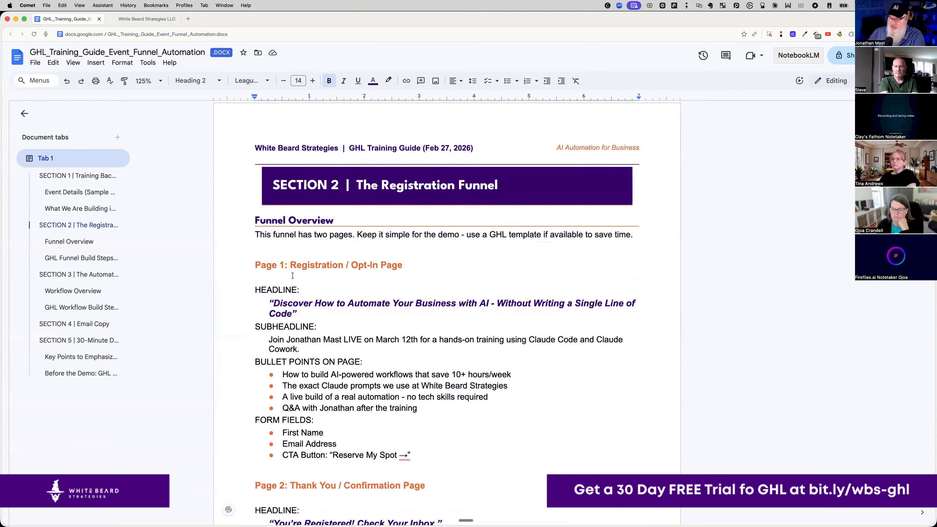
scroll(293, 275, up, 12)
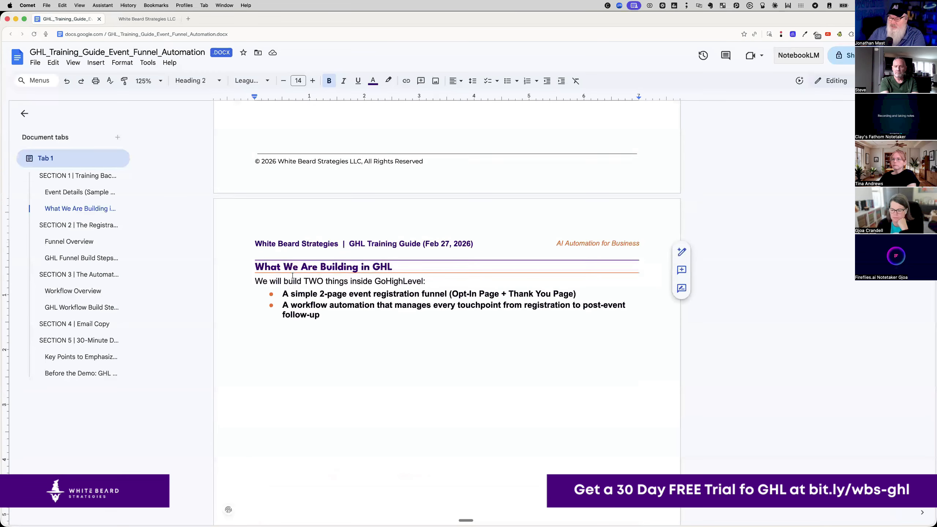
scroll(292, 275, down, 5)
scroll(293, 275, down, 15)
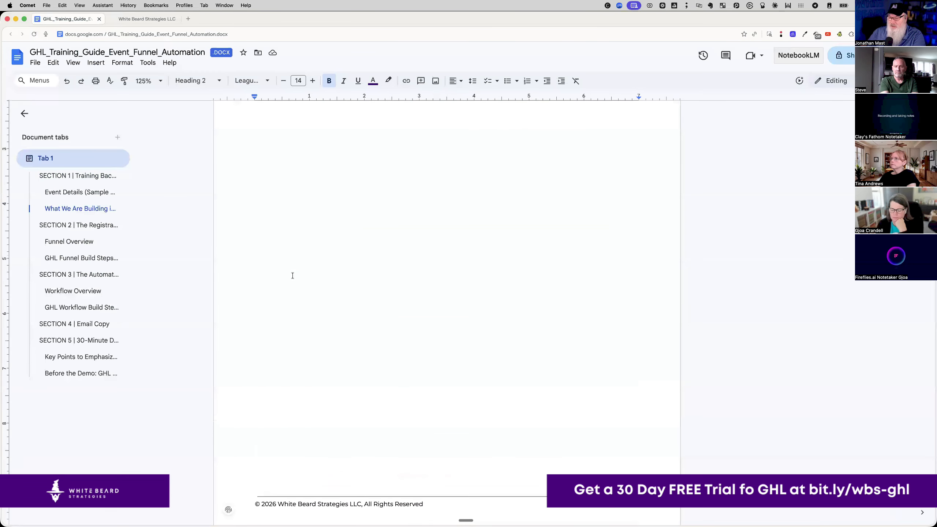
scroll(293, 275, down, 3)
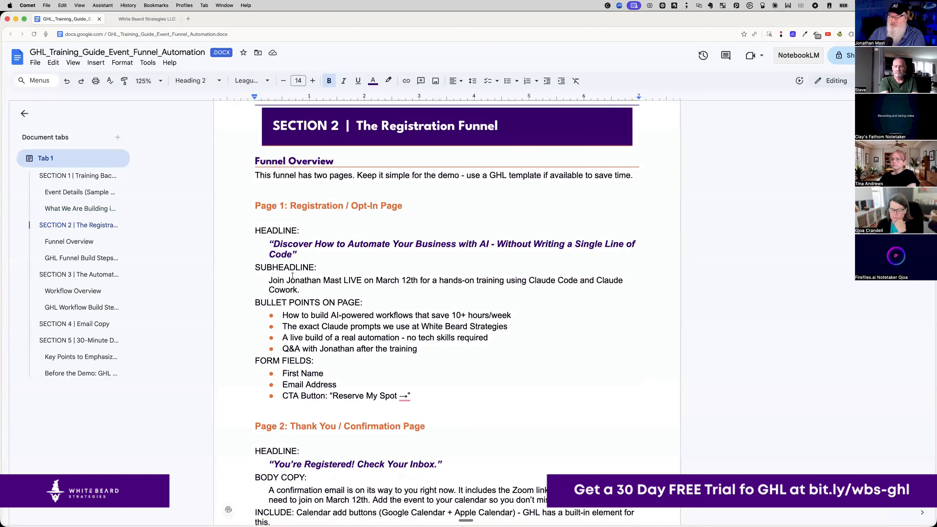
scroll(293, 275, down, 1)
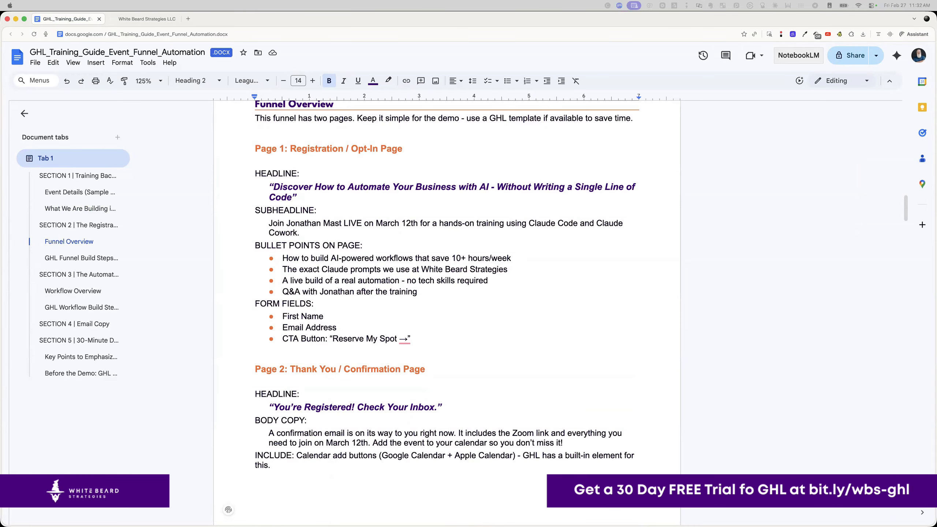
click(136, 19)
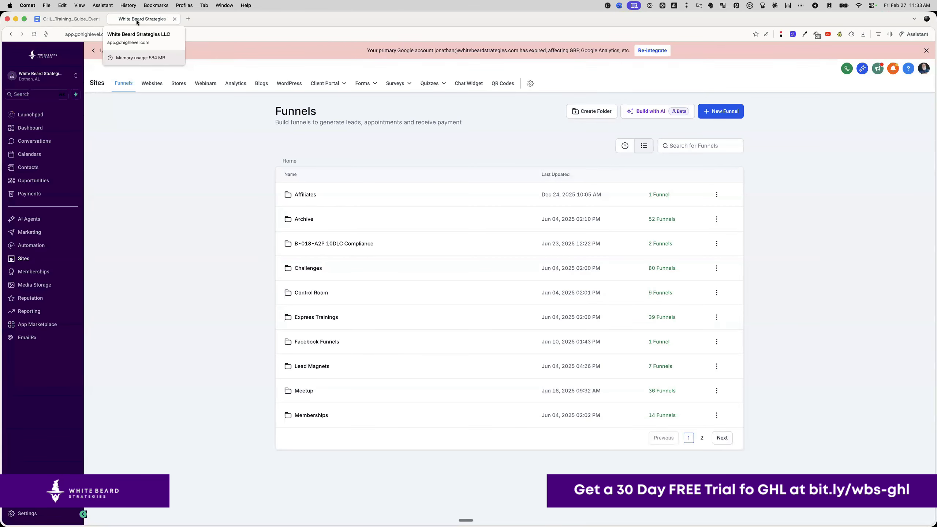
key(shift+super+v)
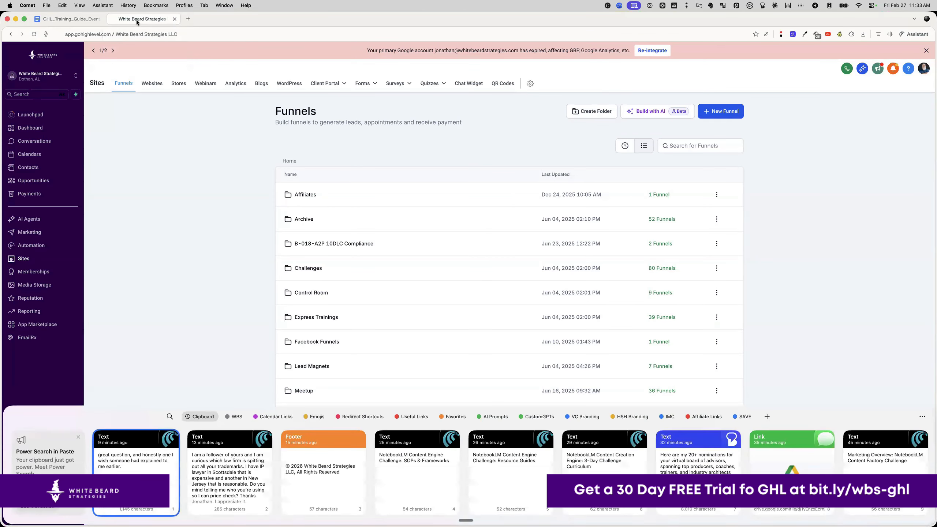
text(ghl)
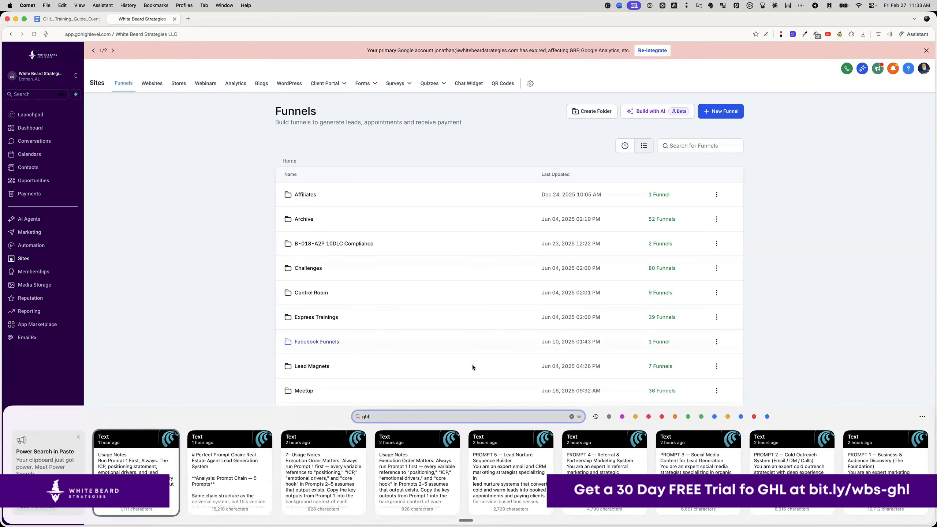
scroll(475, 469, right, 19)
scroll(473, 480, right, 2)
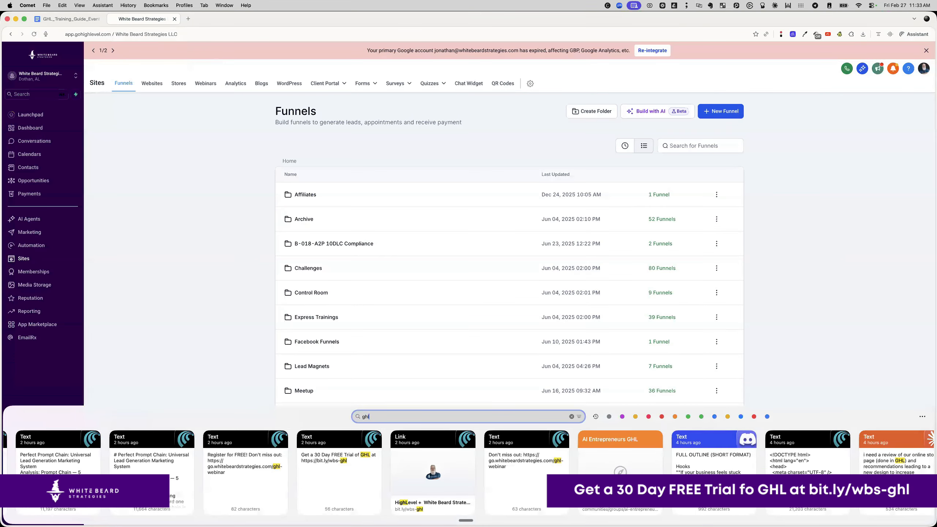
double_click(450, 477)
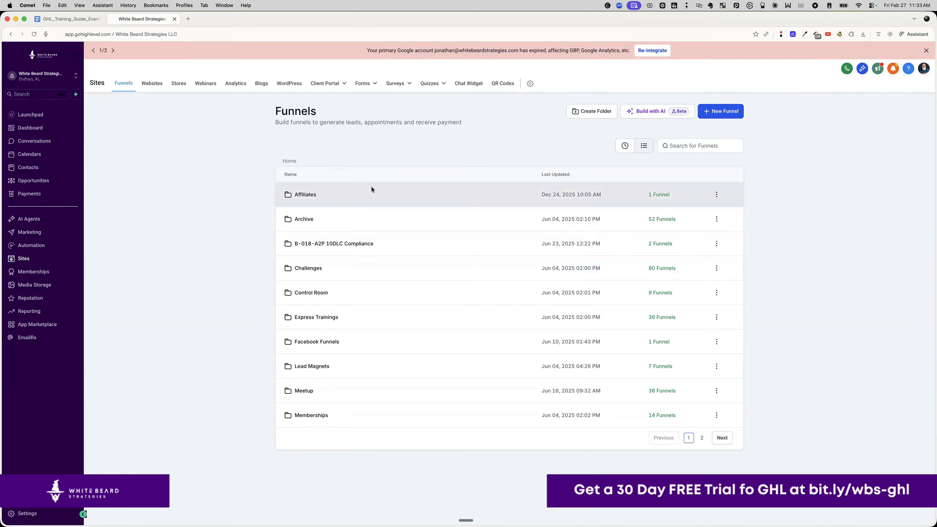
click(76, 19)
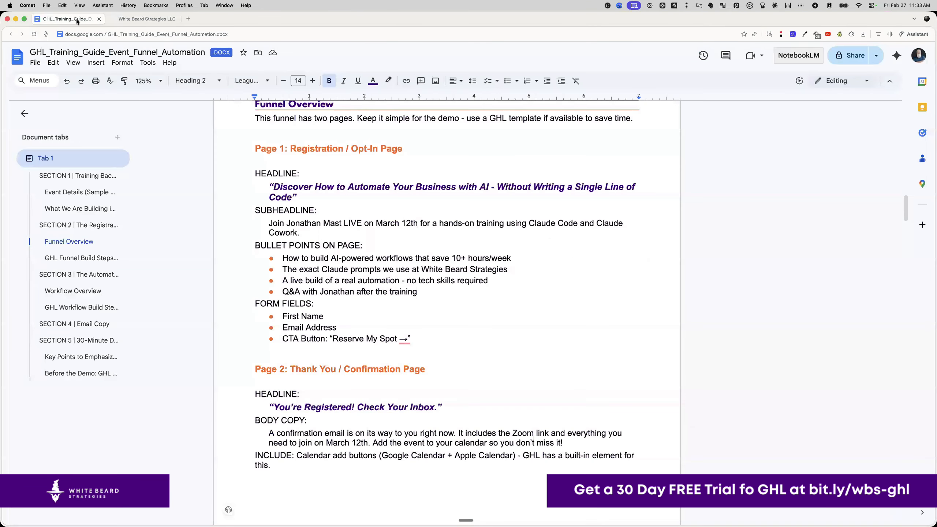
- Set the guide's General access to Anyone with the link and copy its link
scroll(219, 162, up, 1)
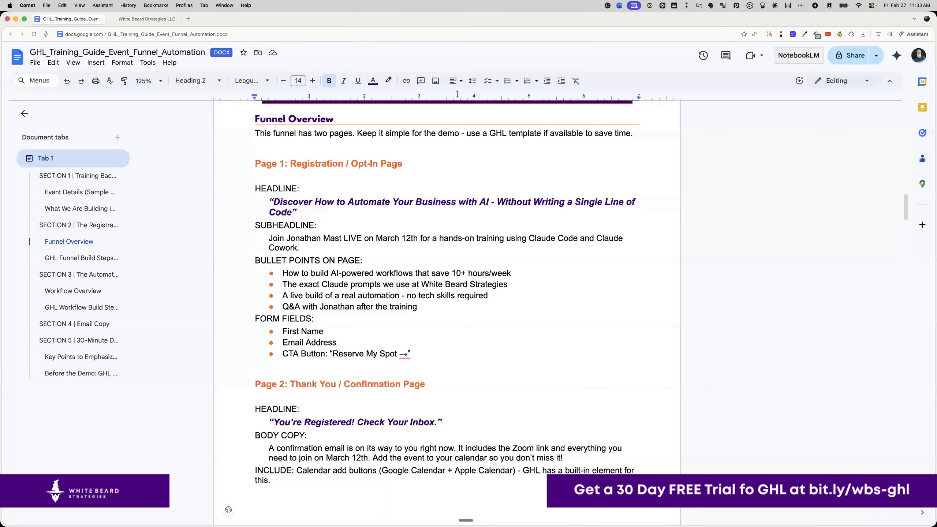
click(849, 56)
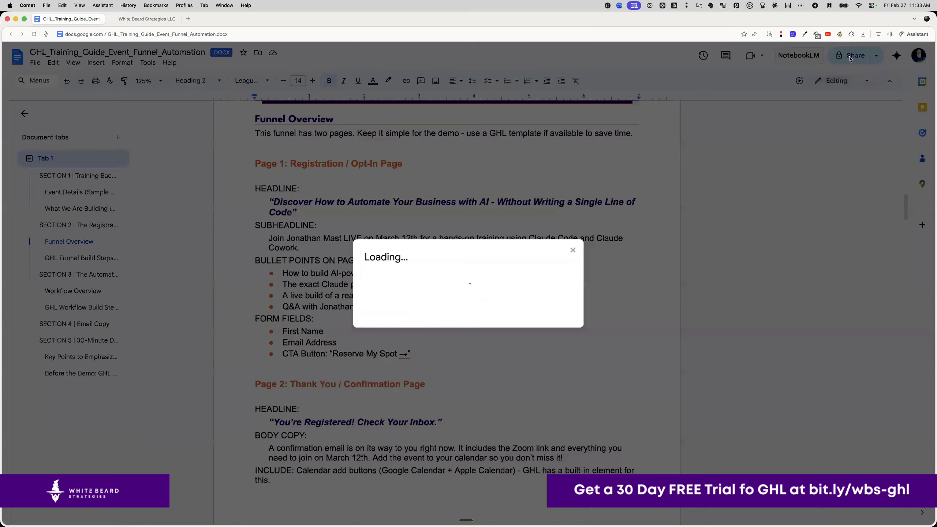
click(400, 334)
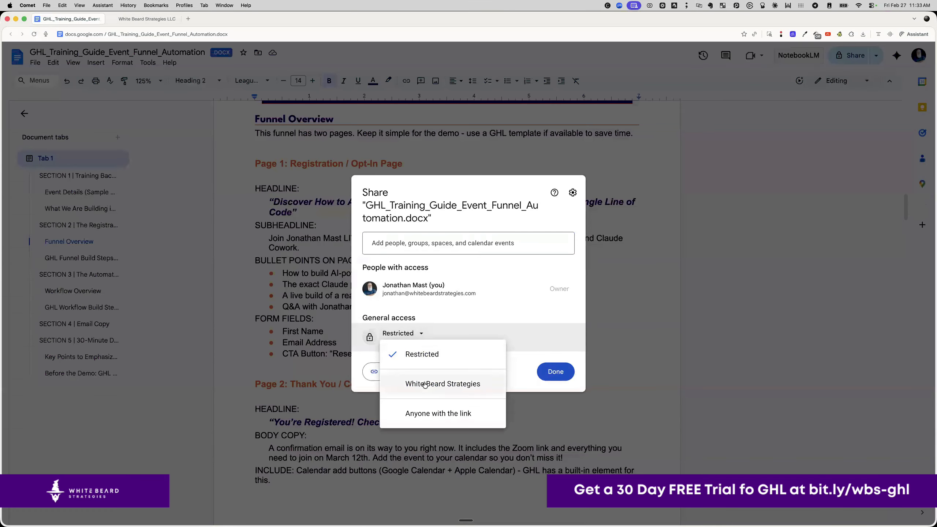
click(431, 413)
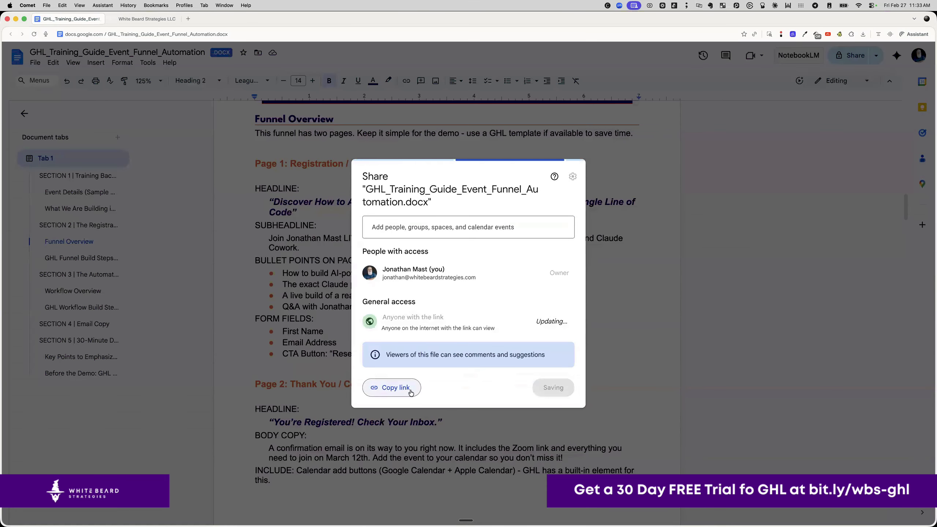
click(411, 392)
click(549, 389)
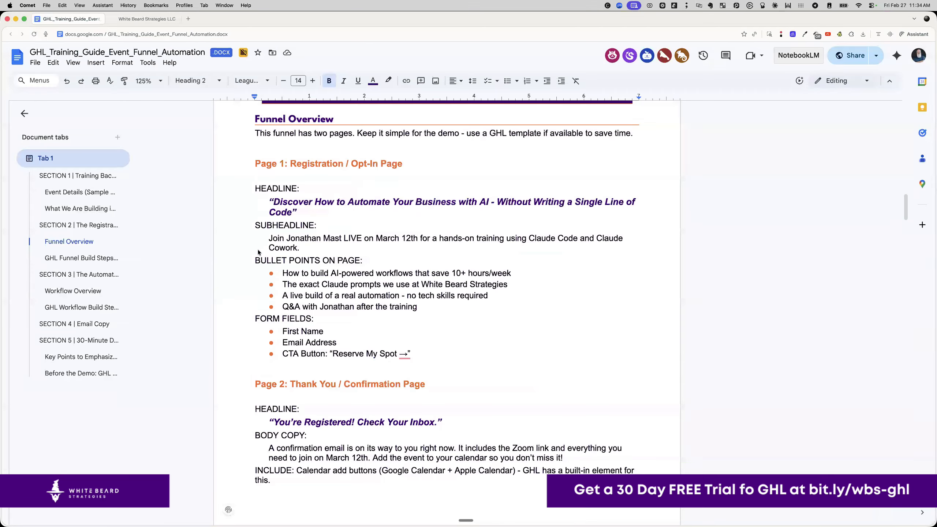
- In GoHighLevel's funnels page, zoom the browser to 125% and start a New Funnel
click(147, 18)
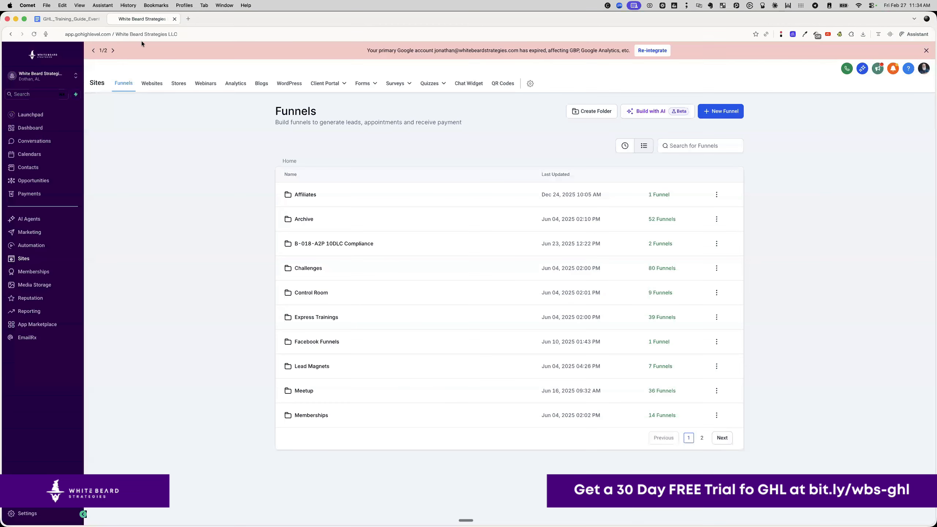
key(super+equal)
key(super+equal)
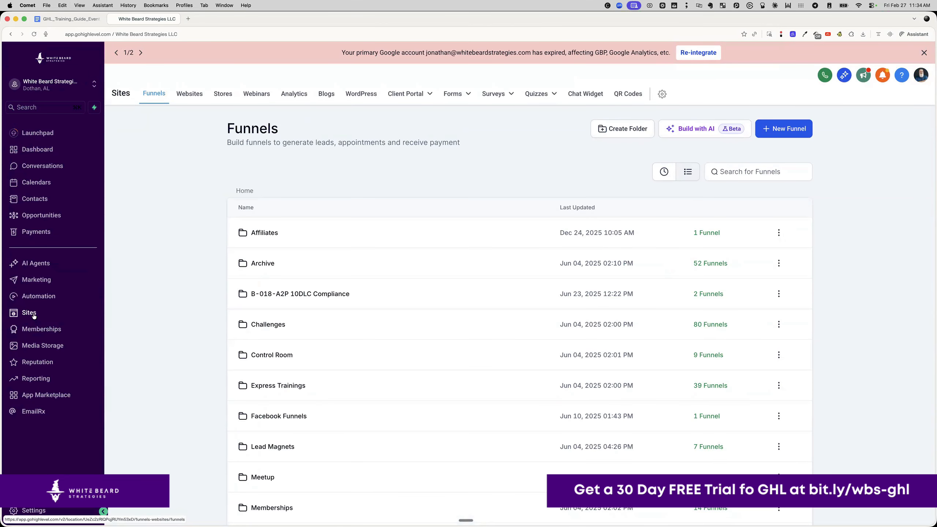
click(784, 131)
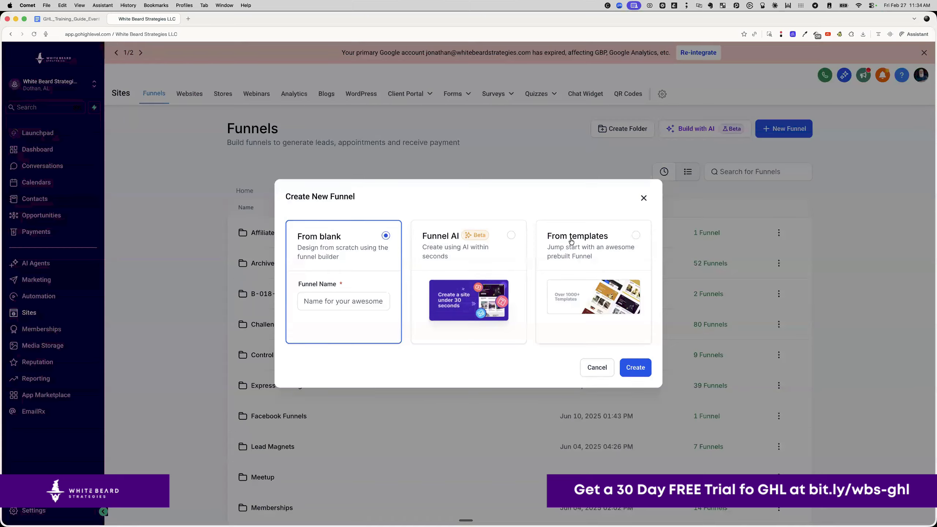
- Create a From blank funnel named 'GHL Training Feb 27, 2026'
click(351, 302)
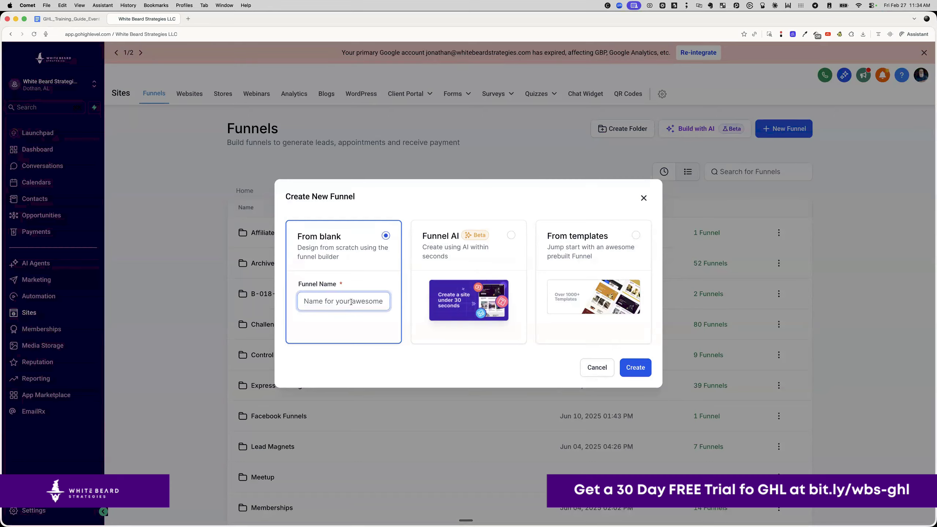
text(GHL)
text( Training )
text(Feb )
text(27)
text(, 202)
text(6)
click(642, 367)
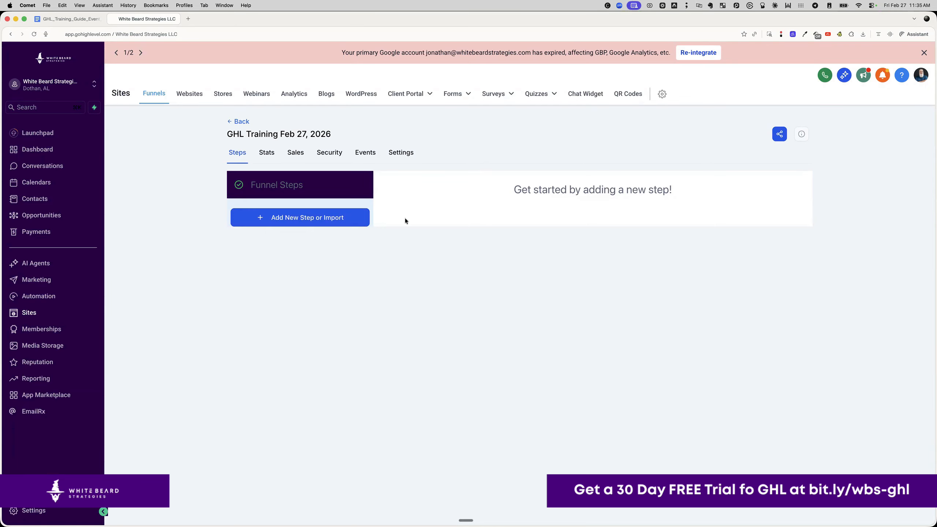
- Add a new funnel step with the page name 'Registration Page'
click(295, 219)
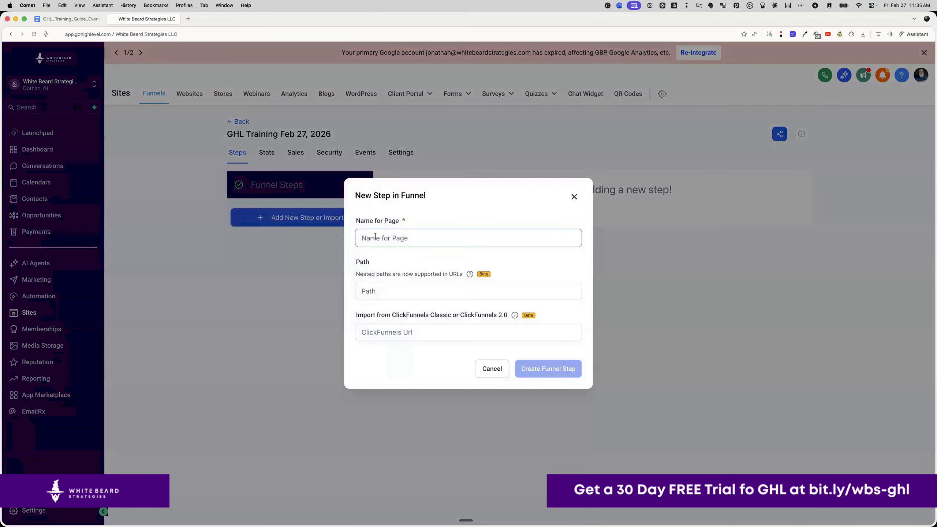
click(388, 238)
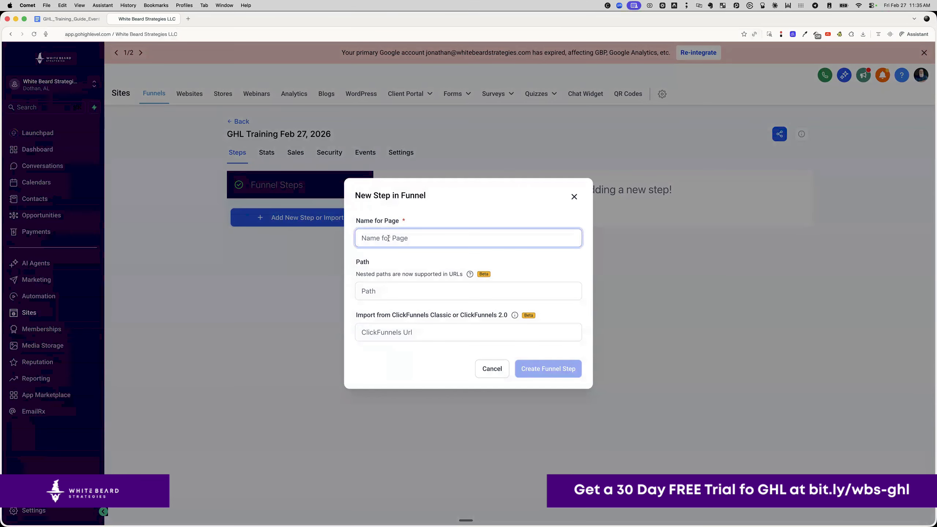
text(rw)
key(BackSpace)
key(BackSpace)
text(re)
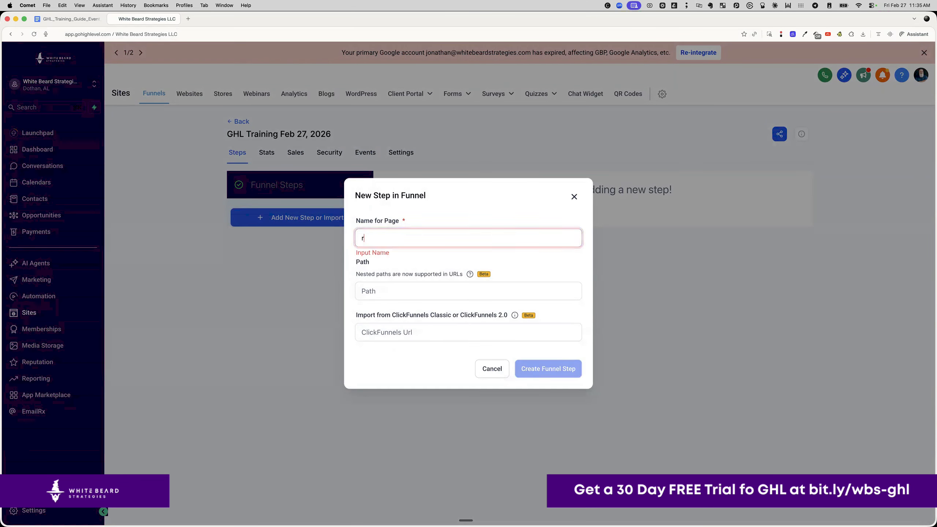
key(BackSpace)
key(BackSpace)
text(Regst)
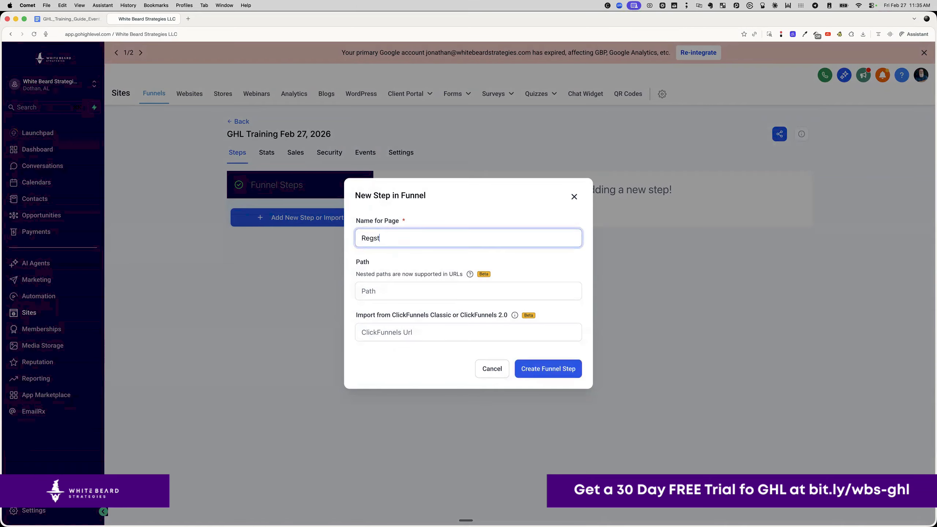
key(BackSpace)
key(BackSpace)
text(istration Page)
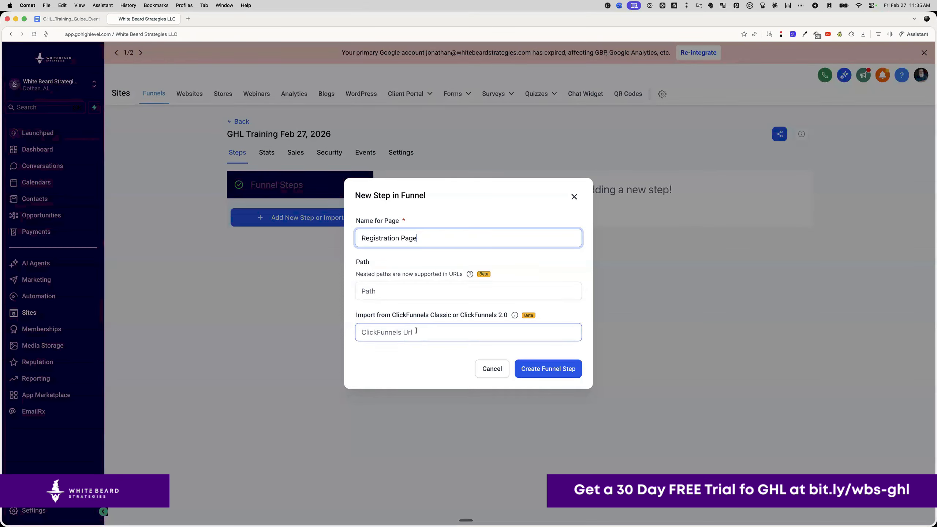
click(535, 365)
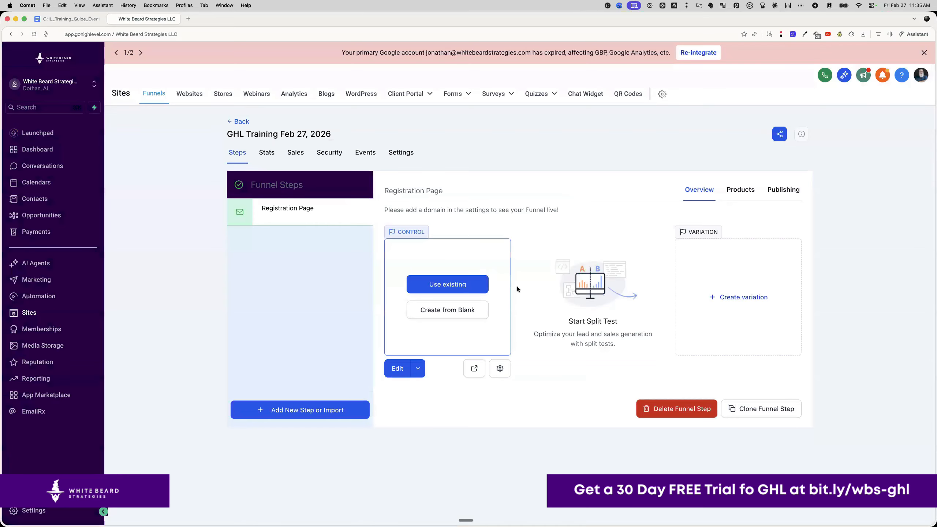
- Create the Registration Page from blank, then check its headline text in the training guide
click(438, 311)
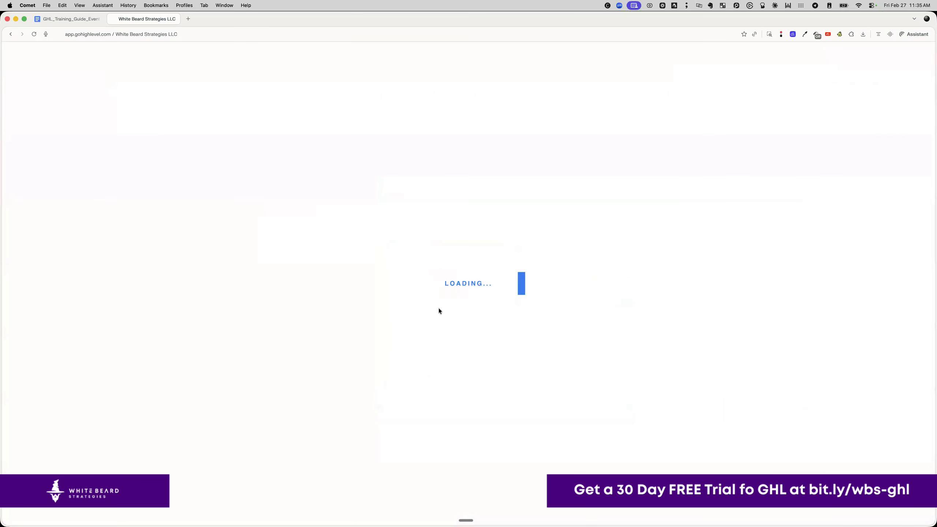
click(76, 18)
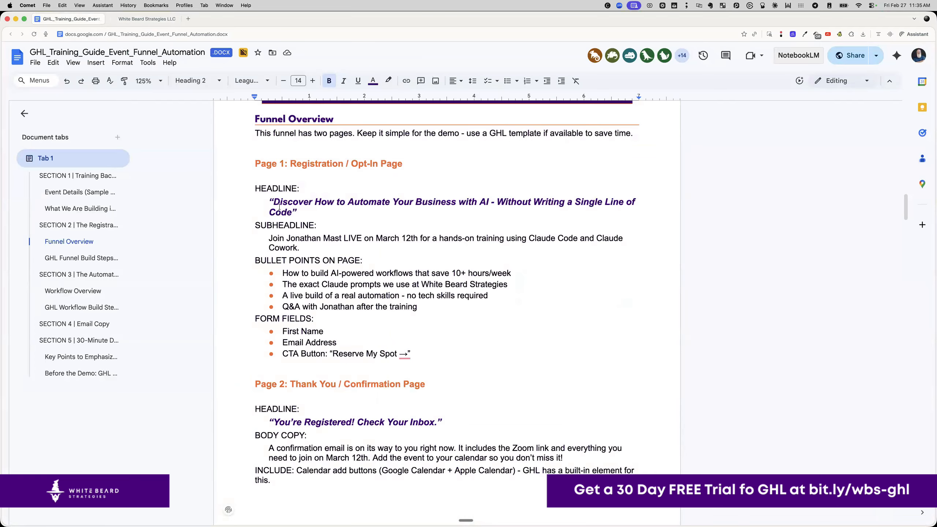
drag(272, 201, 295, 214)
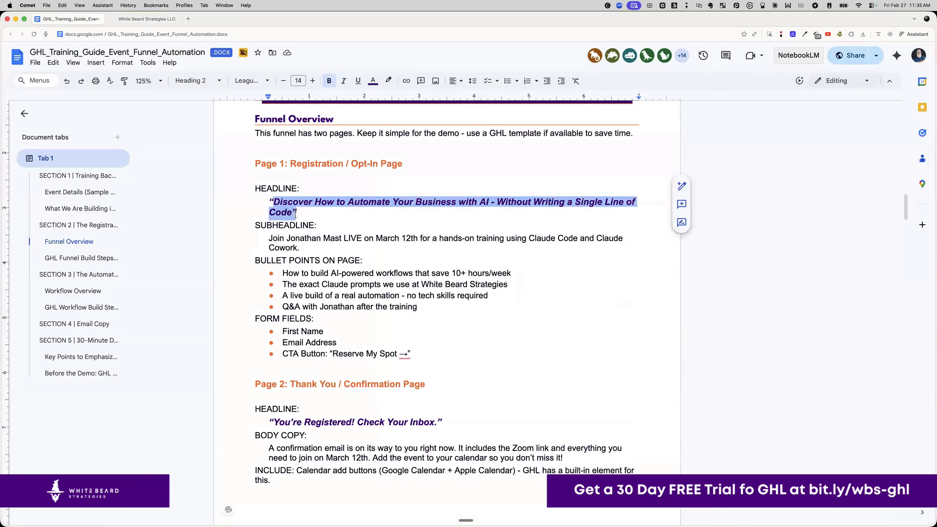
drag(295, 214, 291, 213)
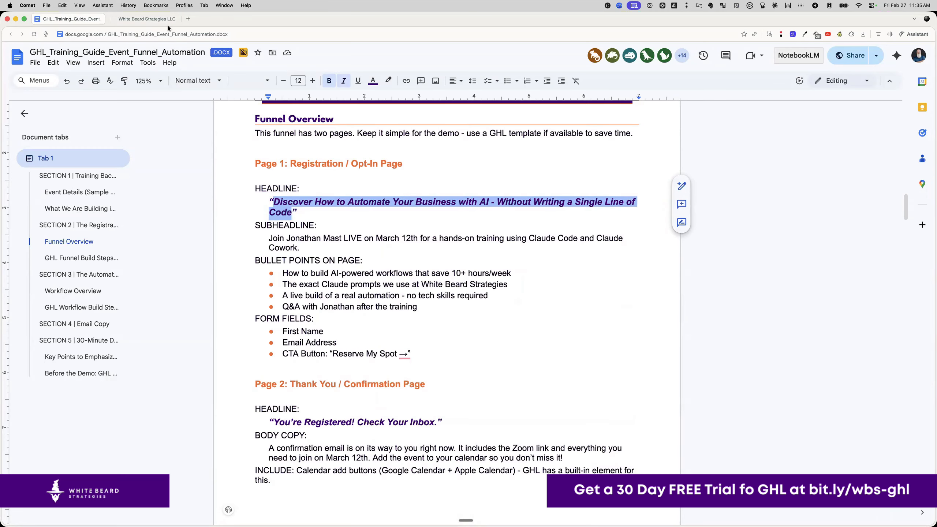
click(157, 19)
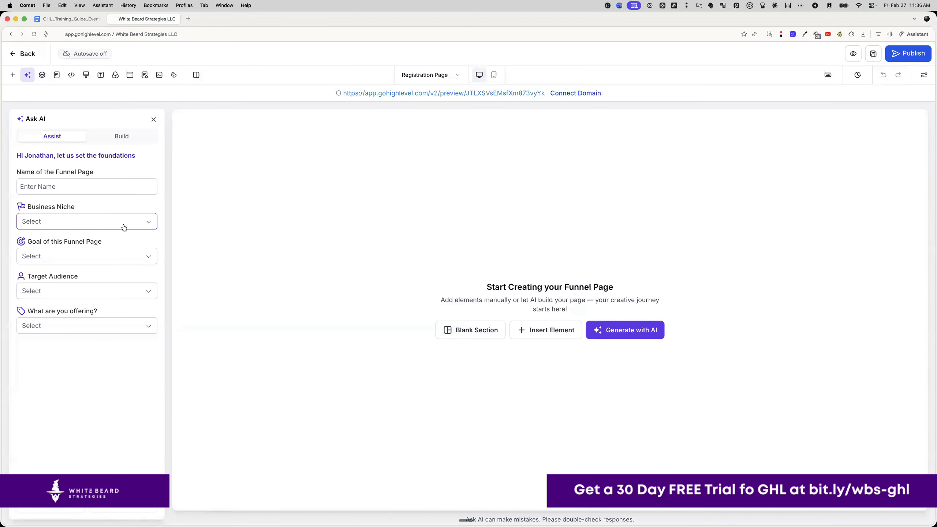
- Set Ask AI to Build mode, close it, and add a blank section
click(124, 137)
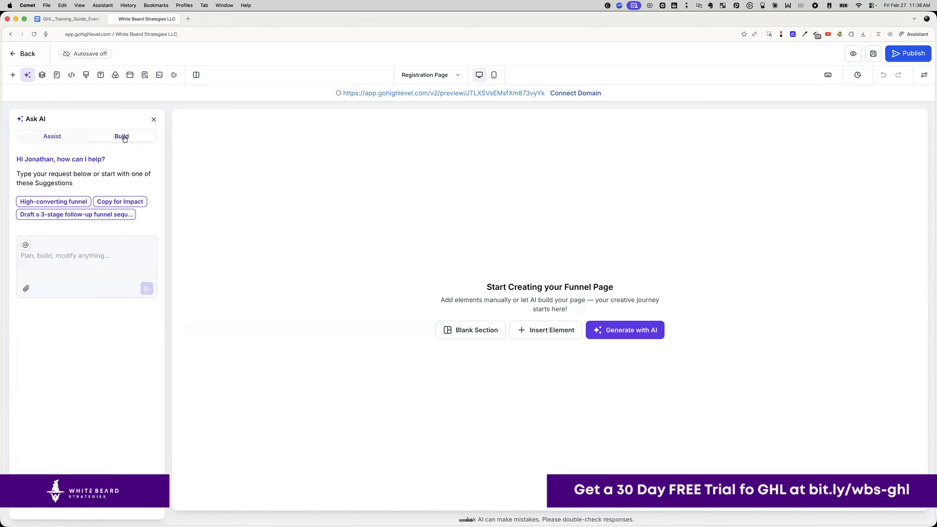
click(153, 120)
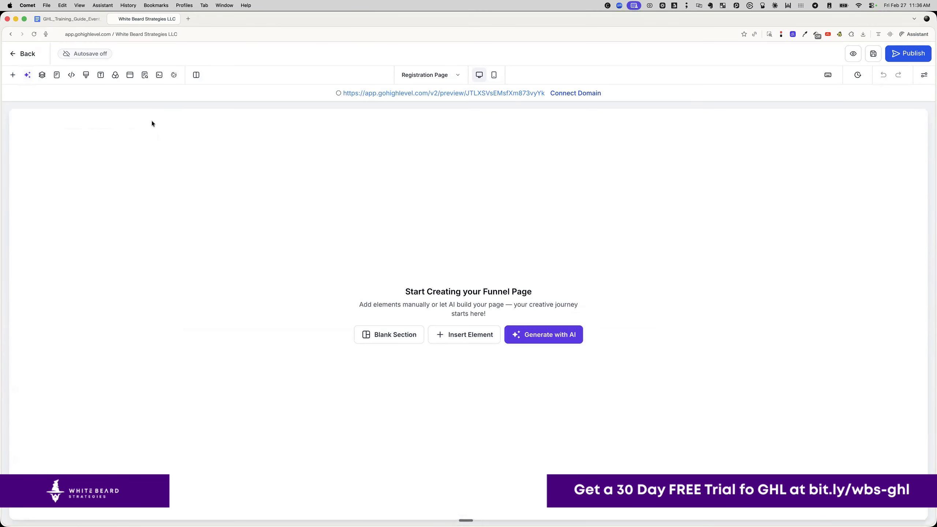
click(397, 336)
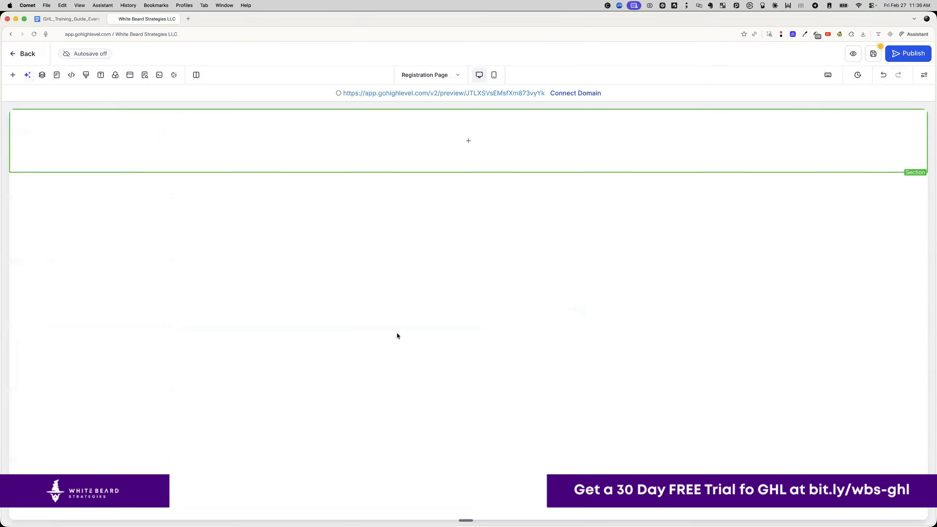
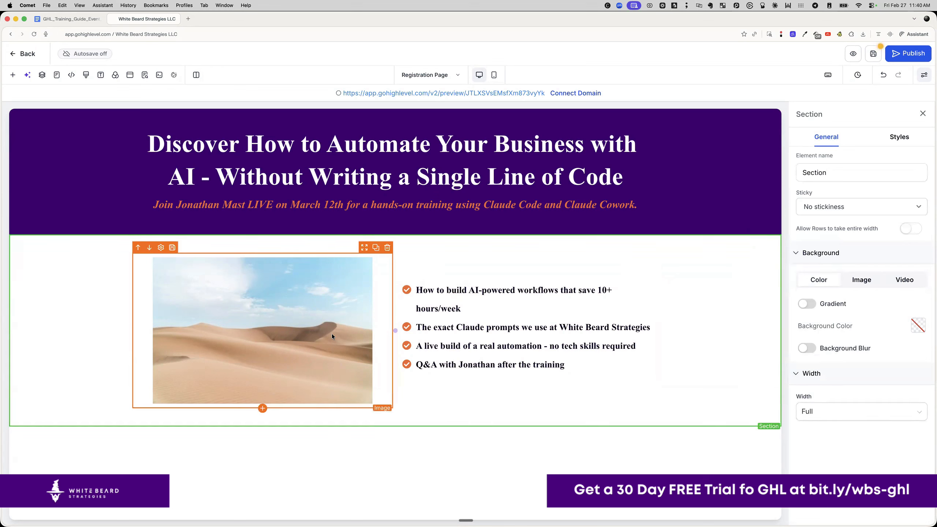
- Replace the desert placeholder in the Image element with the 2.png character image from Media Storage
click(332, 334)
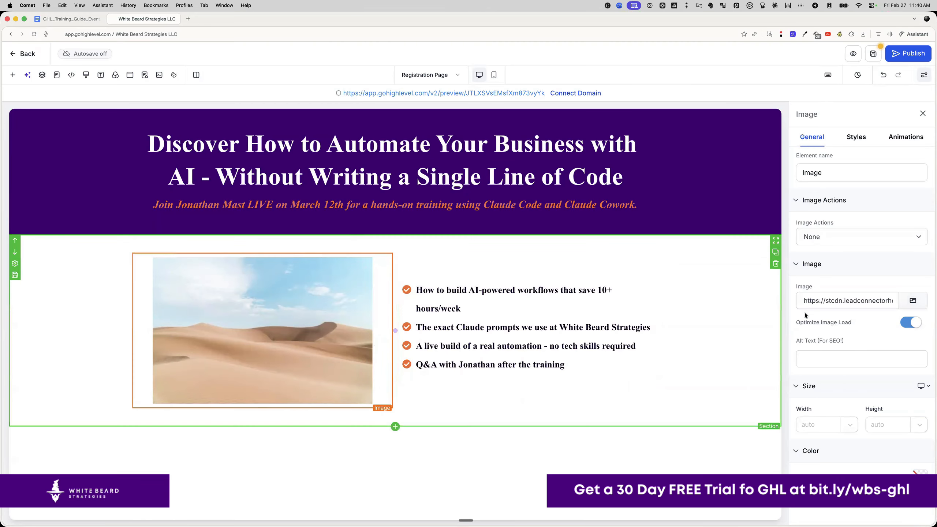
click(909, 300)
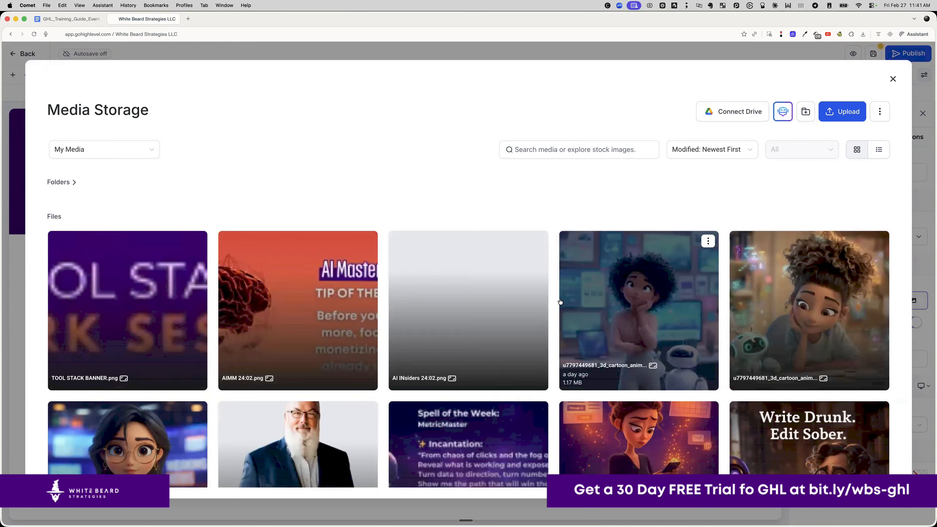
scroll(560, 302, down, 5)
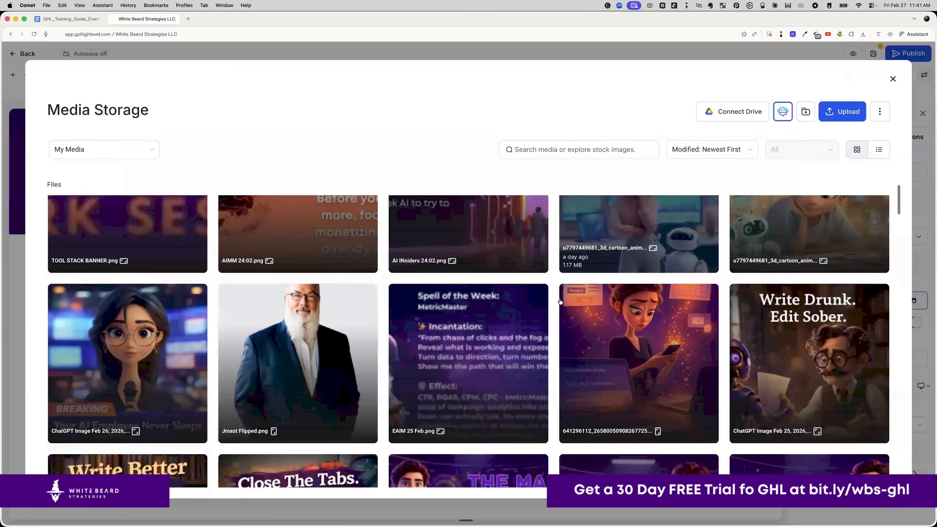
scroll(560, 302, down, 15)
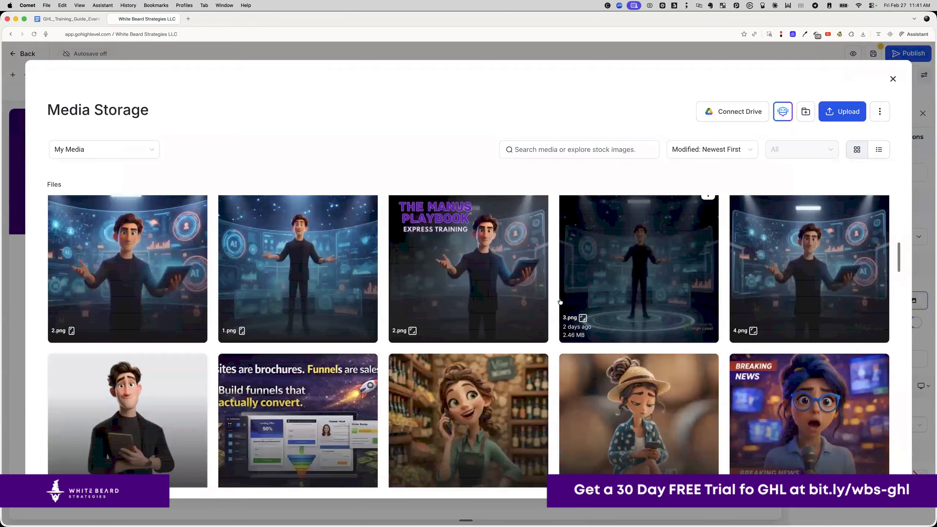
click(155, 256)
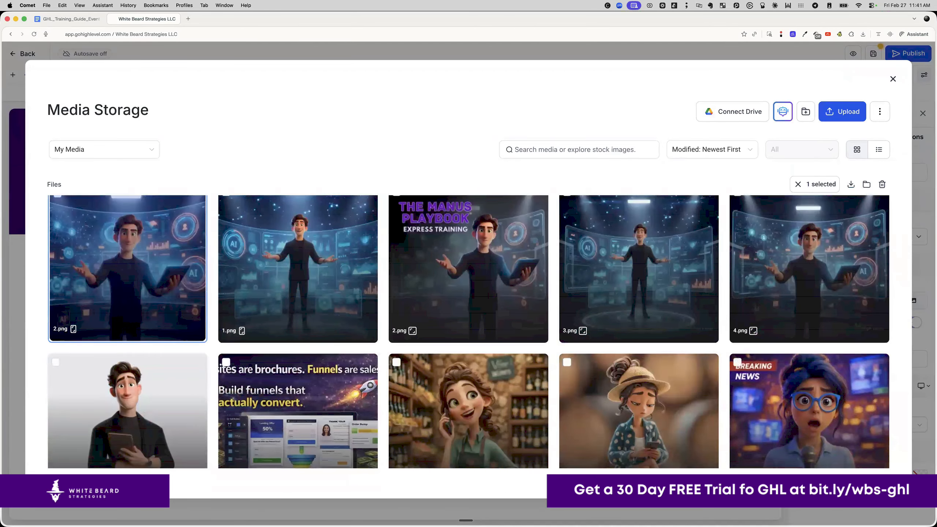
click(868, 484)
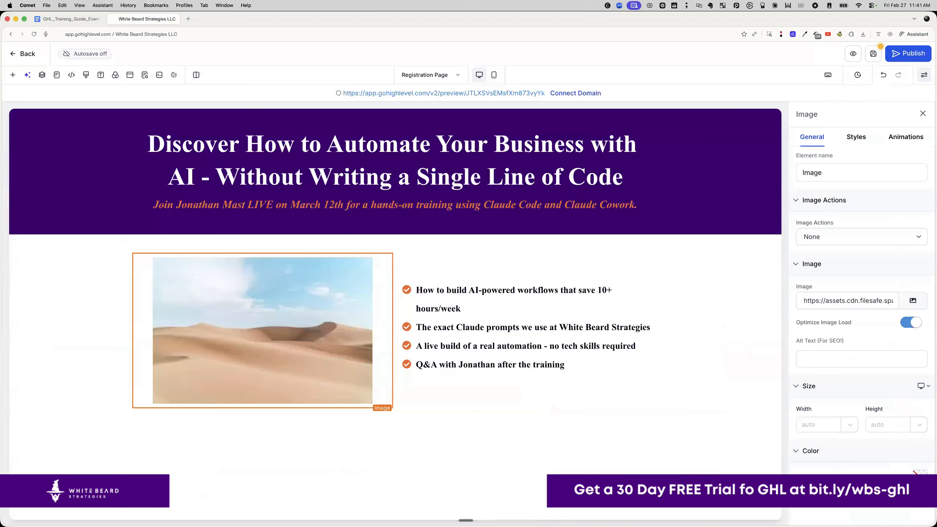
scroll(306, 325, down, 3)
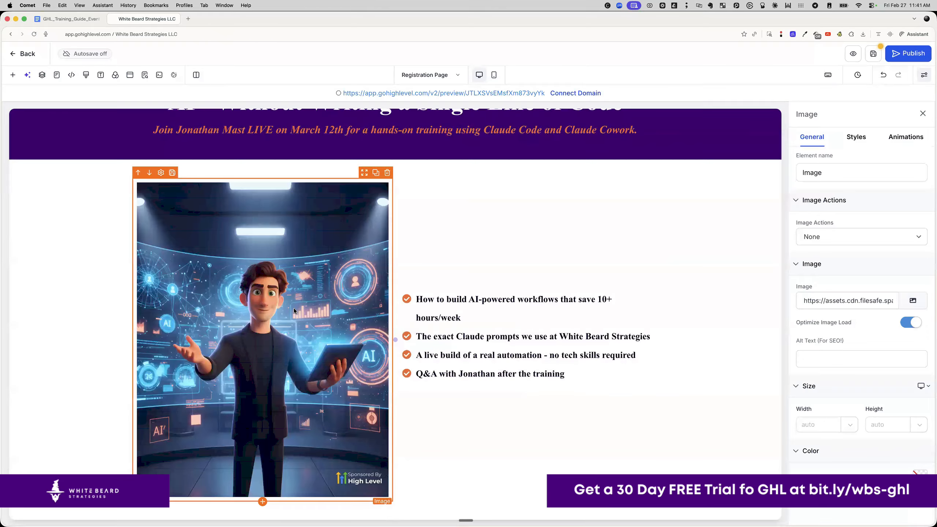
- Swap the Image element's picture for AIOP-3.png, the AI Operators Lab graphic, from Media Storage
click(913, 301)
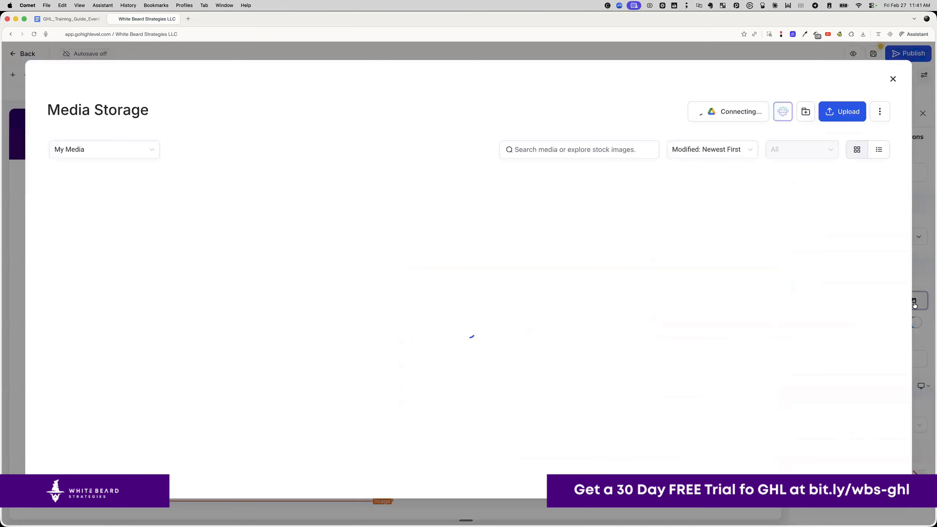
scroll(382, 300, down, 5)
scroll(383, 302, down, 10)
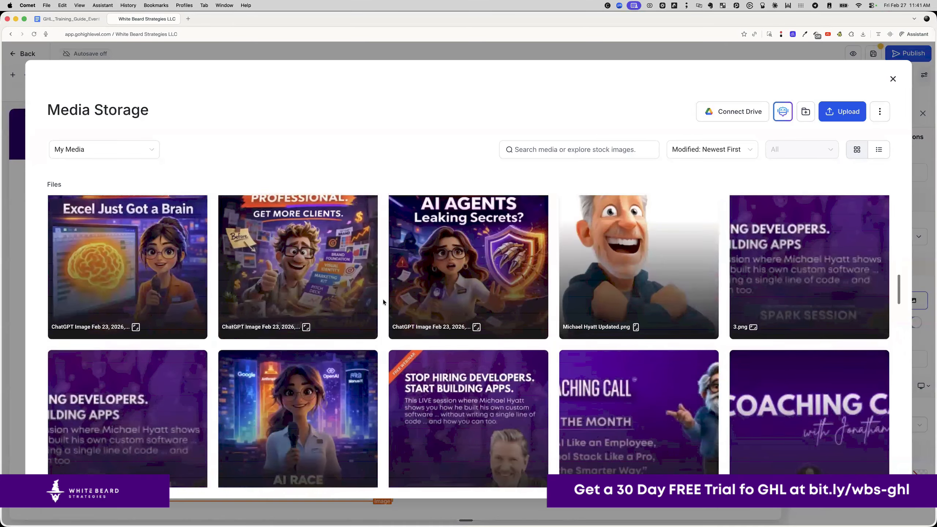
scroll(383, 302, down, 10)
scroll(383, 301, down, 10)
scroll(383, 301, down, 5)
scroll(383, 301, up, 3)
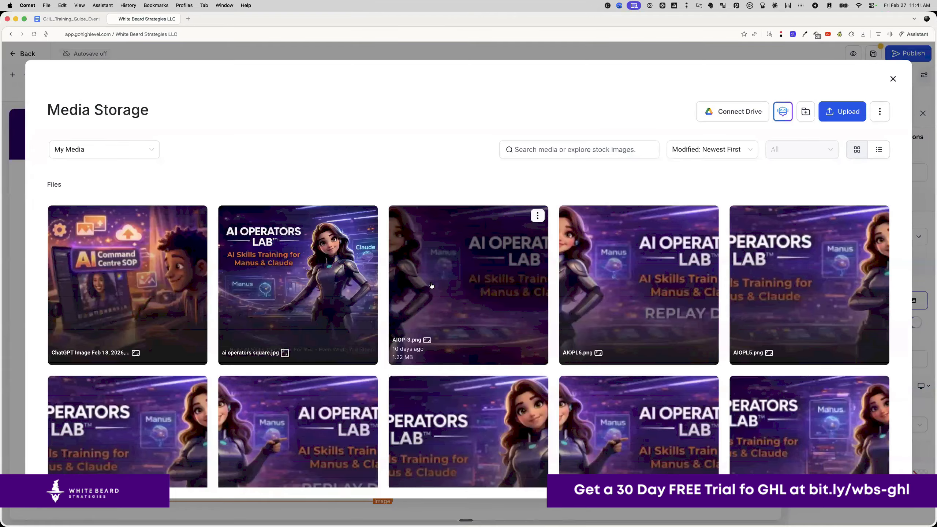
click(416, 279)
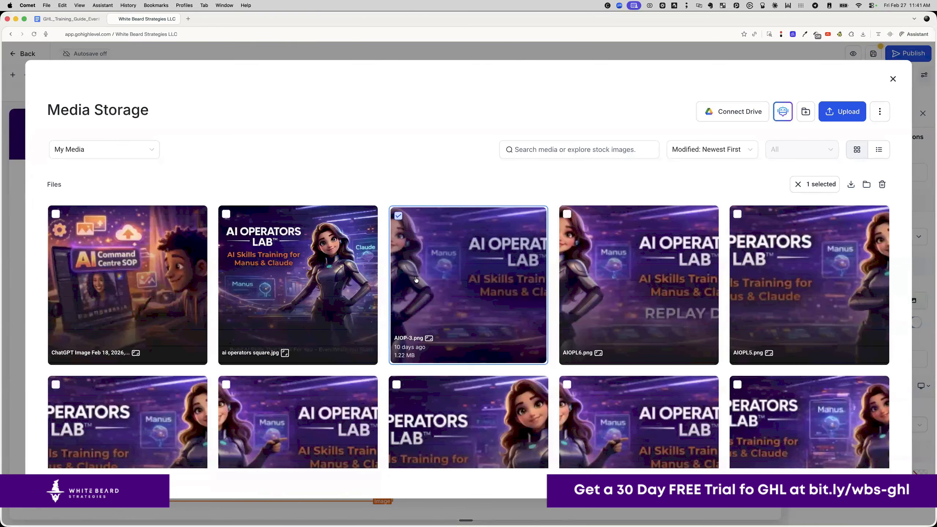
click(864, 484)
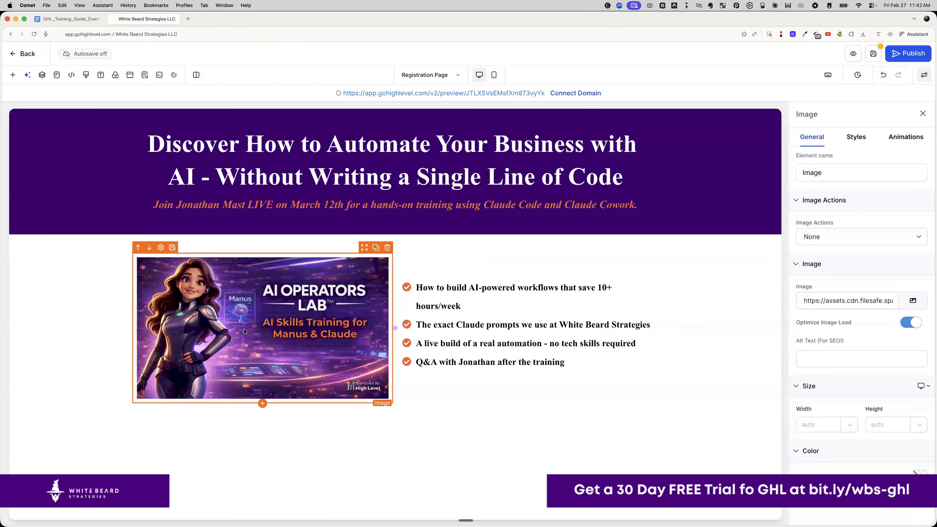
click(76, 21)
drag(280, 329, 414, 352)
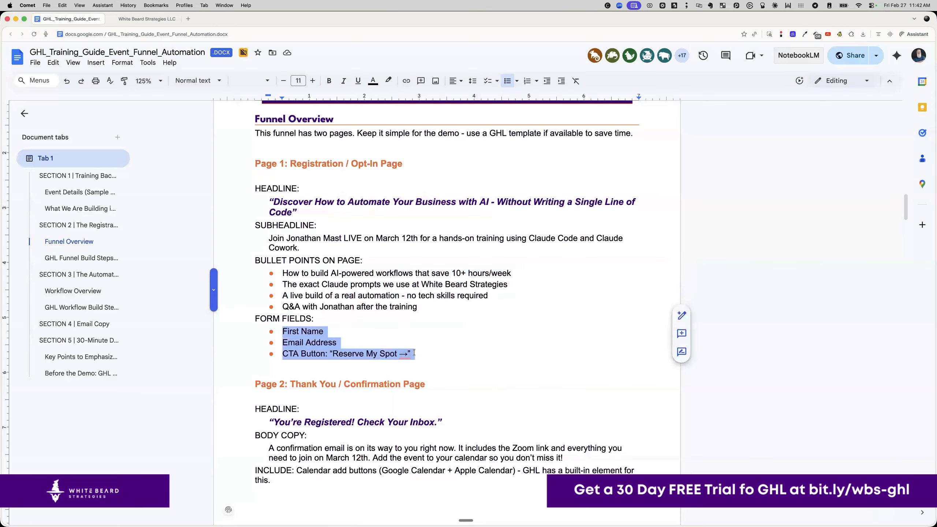
click(424, 335)
click(148, 18)
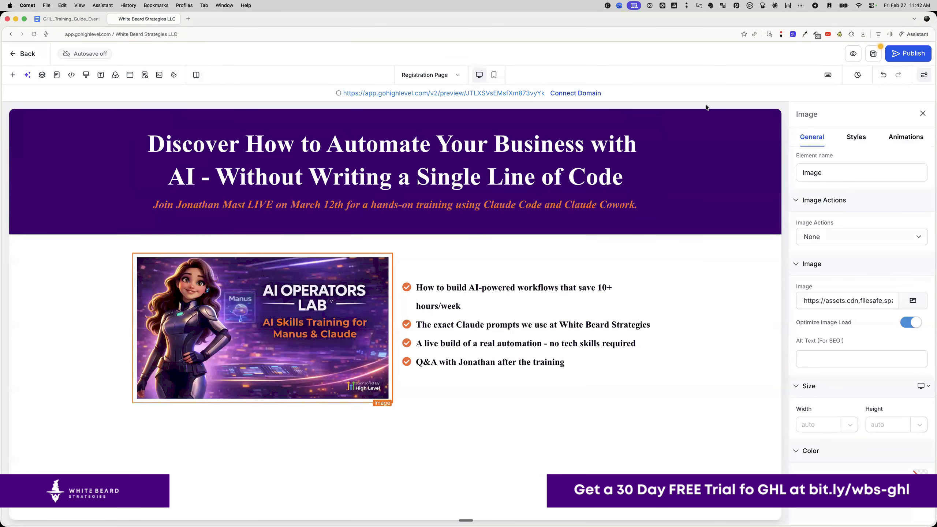
- Save the Registration Page and exit the editor back to the funnel steps
click(873, 54)
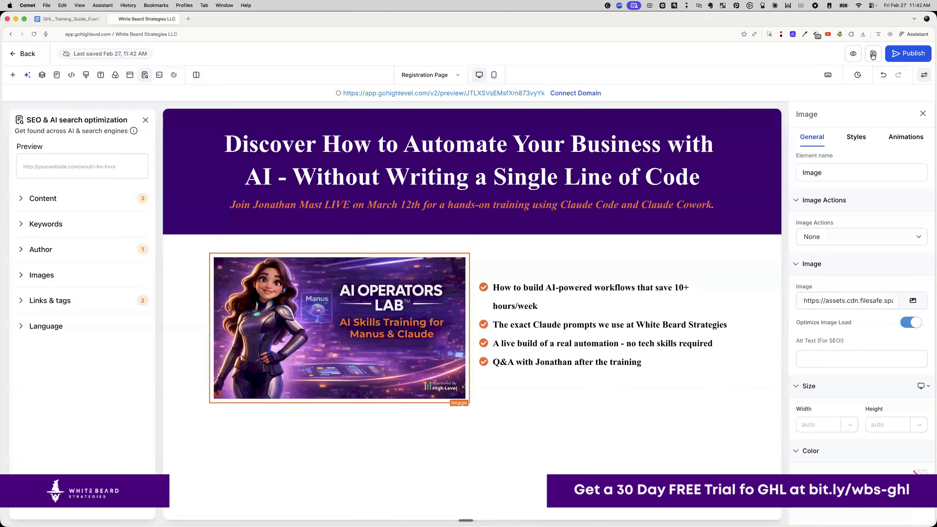
click(28, 54)
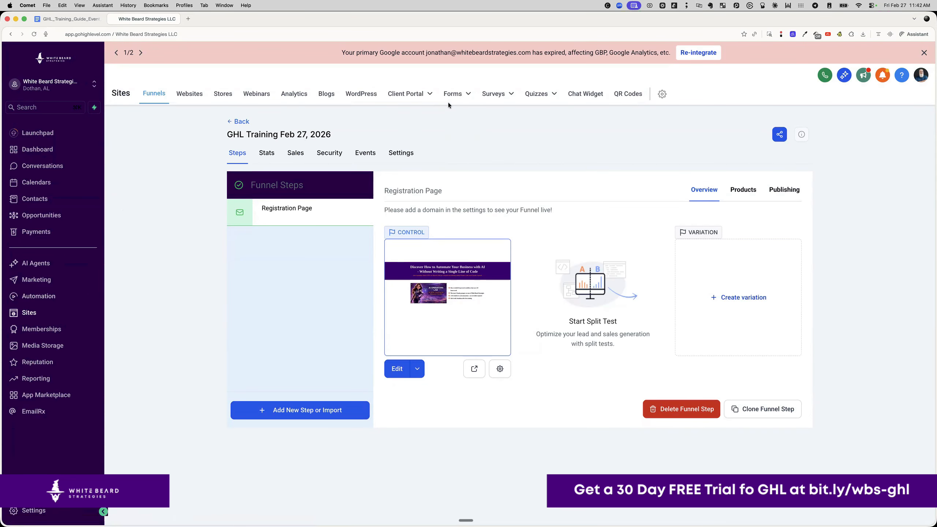
- Filter the Forms list with 'regi' and open the AI LIVE Coaching Masterclass form's actions menu
click(446, 114)
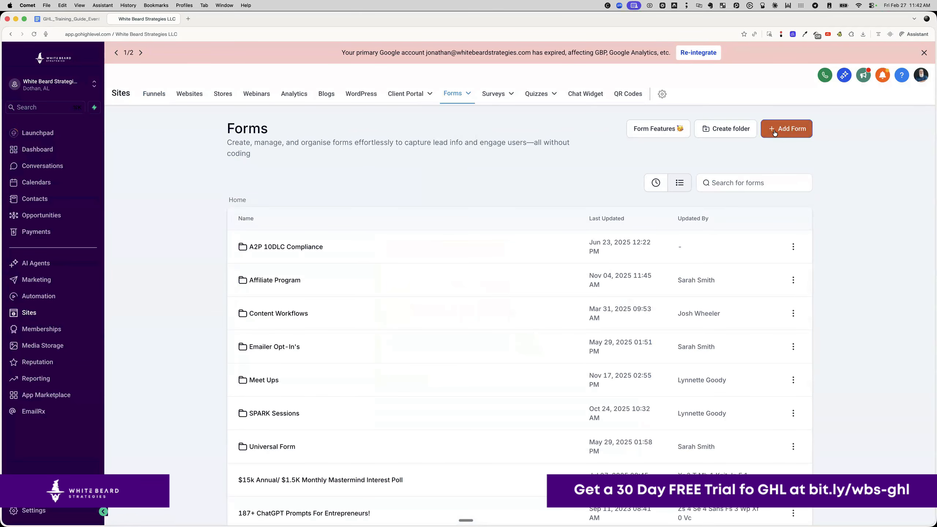
click(723, 178)
text(register)
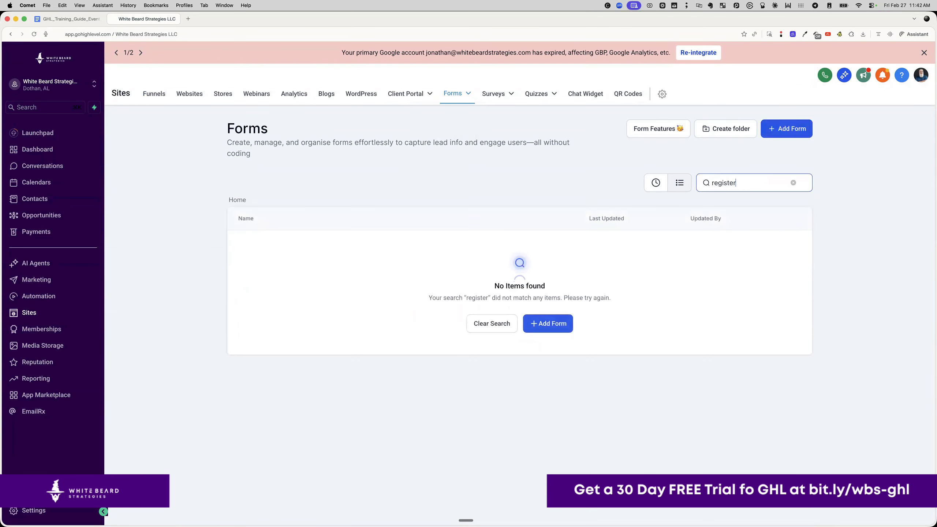
key(BackSpace)
key(BackSpace)
key(BackSpace)
key(BackSpace)
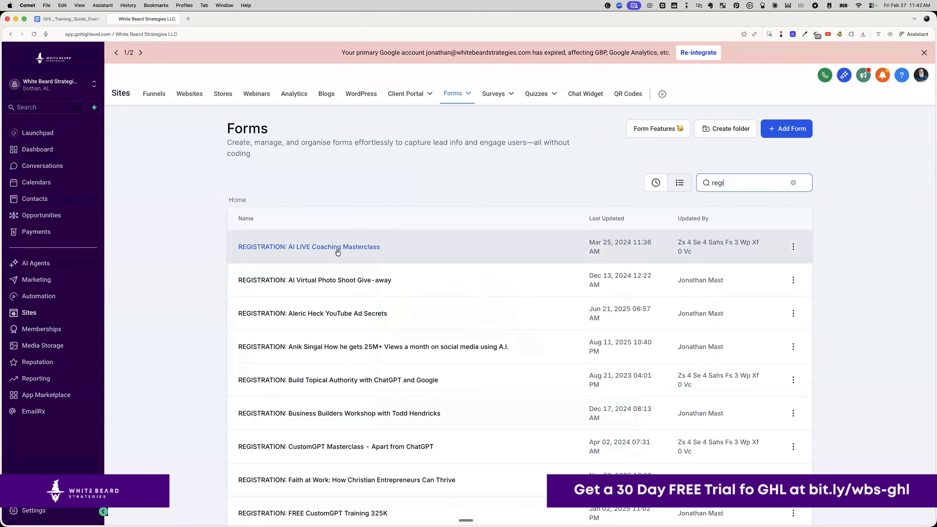
click(793, 247)
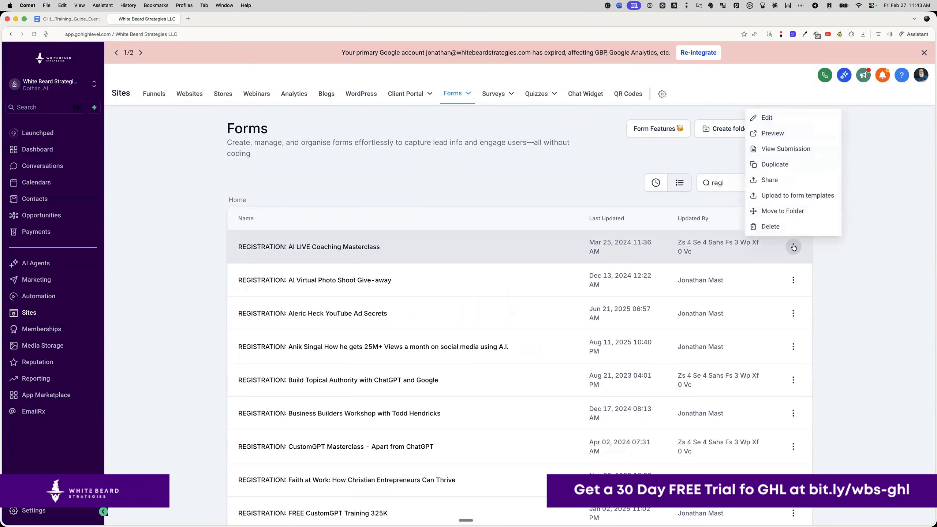
- Duplicate the form as 'REGISTRATION: GHL Training - Feb 27, 2026' and open the new copy from Recent
click(793, 164)
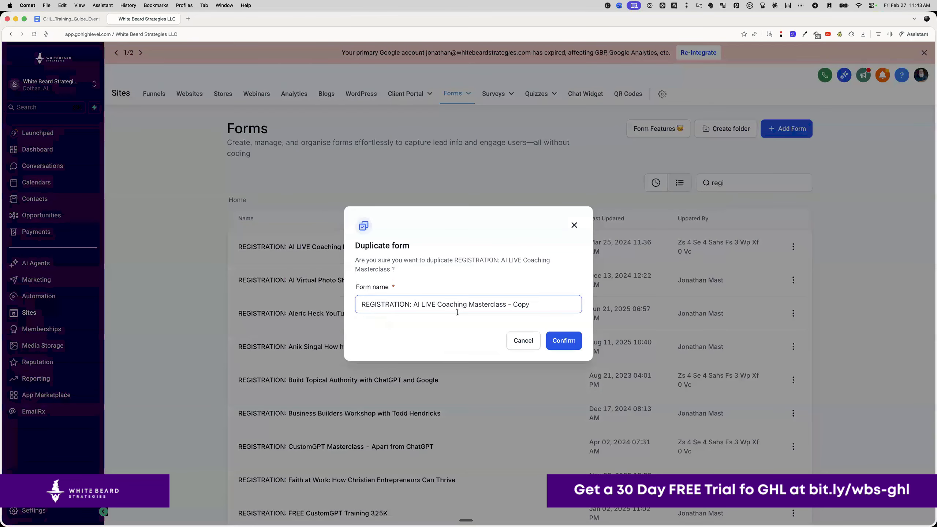
drag(414, 304, 553, 299)
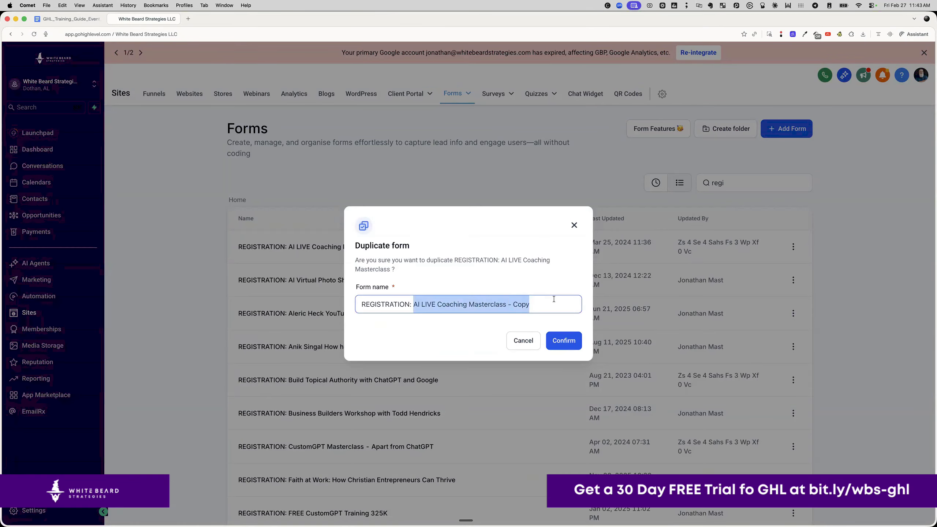
text(GHL Training - Feb 27, 2026)
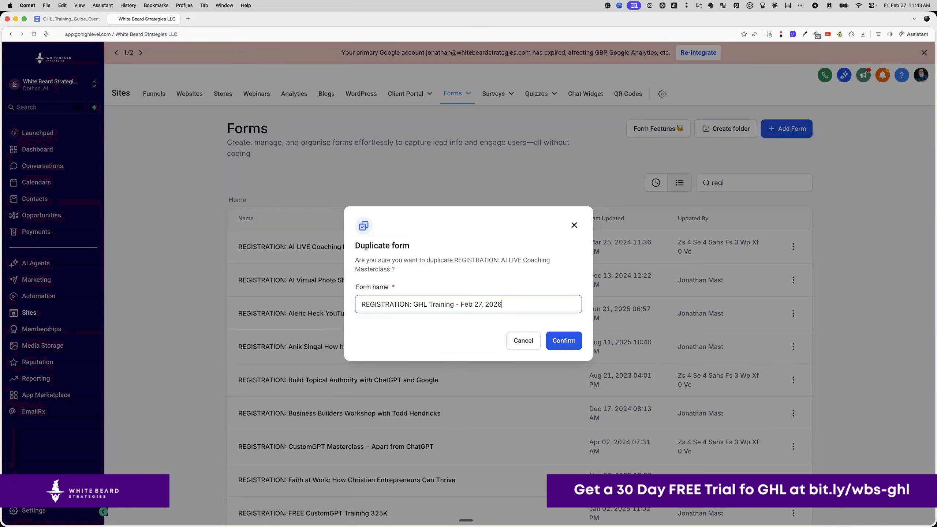
click(560, 343)
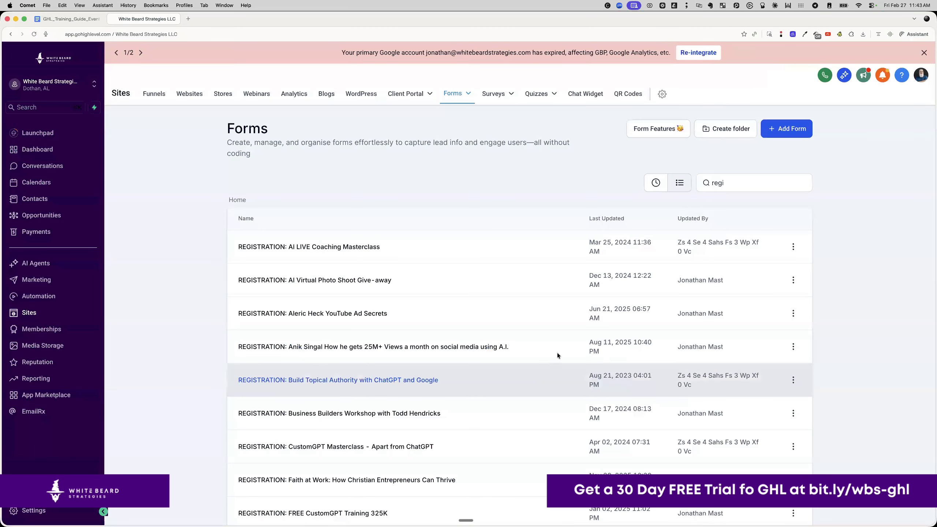
click(656, 182)
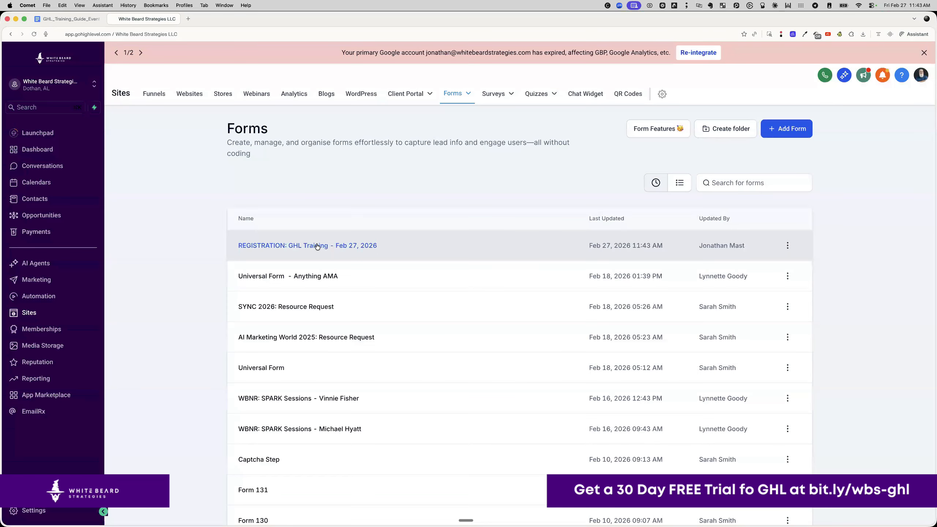
click(317, 246)
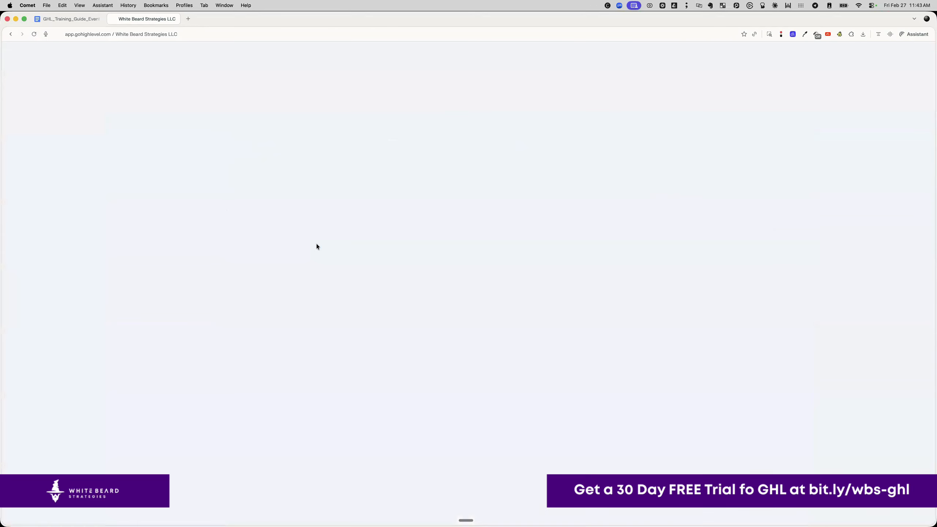
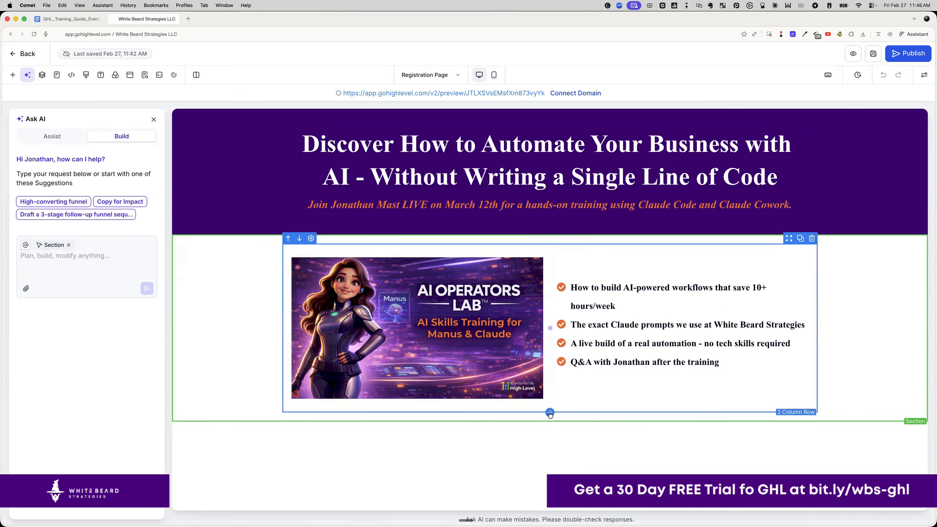
- Add a two-column row below the image row with a Form element in its second column
click(550, 412)
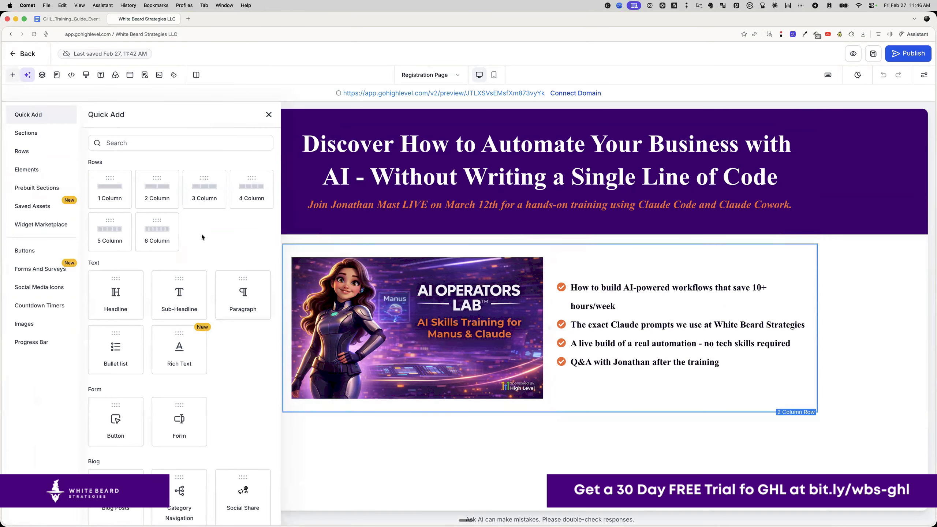
click(154, 196)
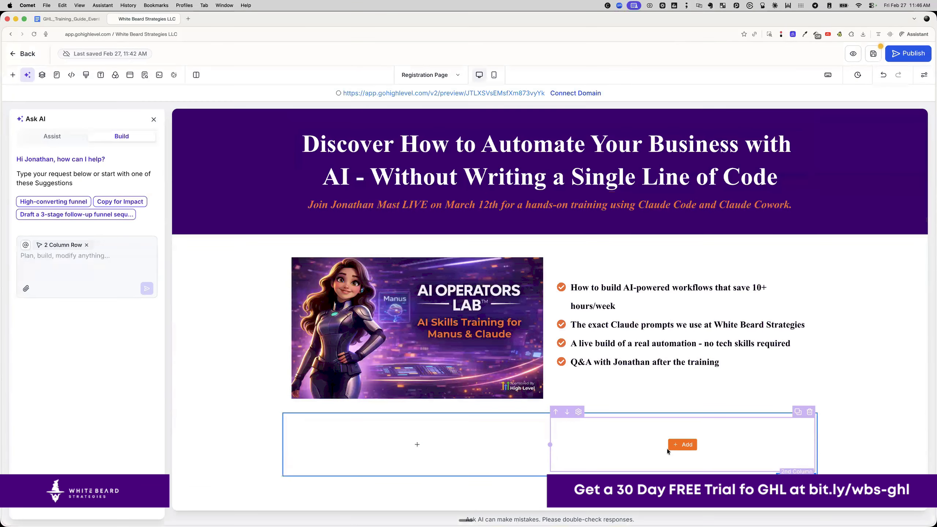
click(683, 447)
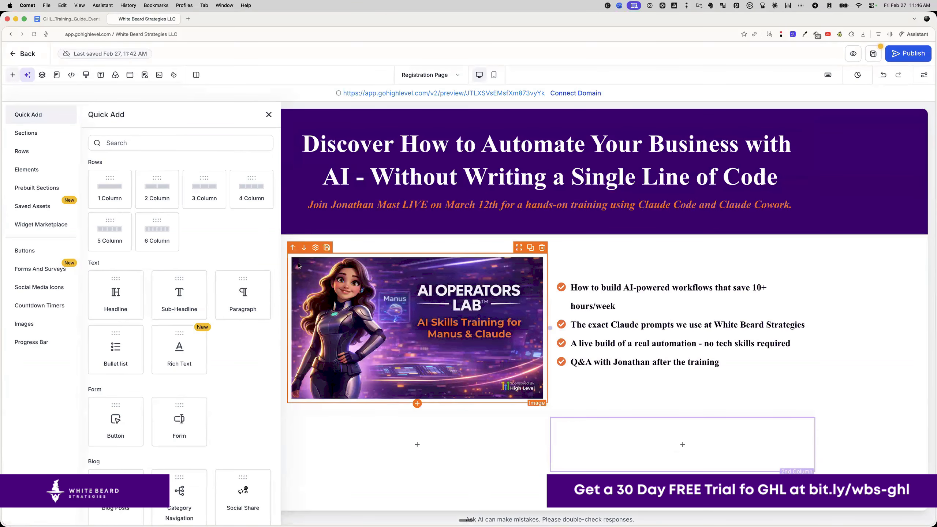
click(205, 143)
text(form)
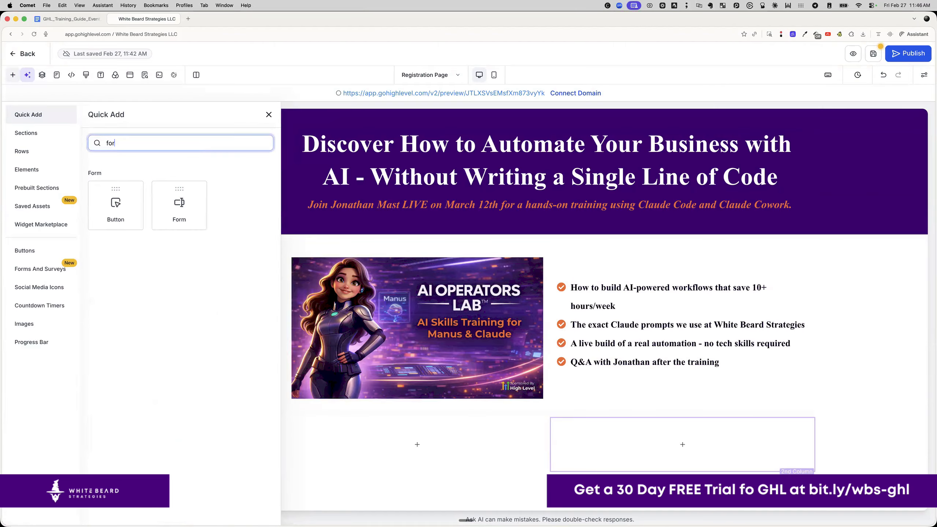
click(172, 196)
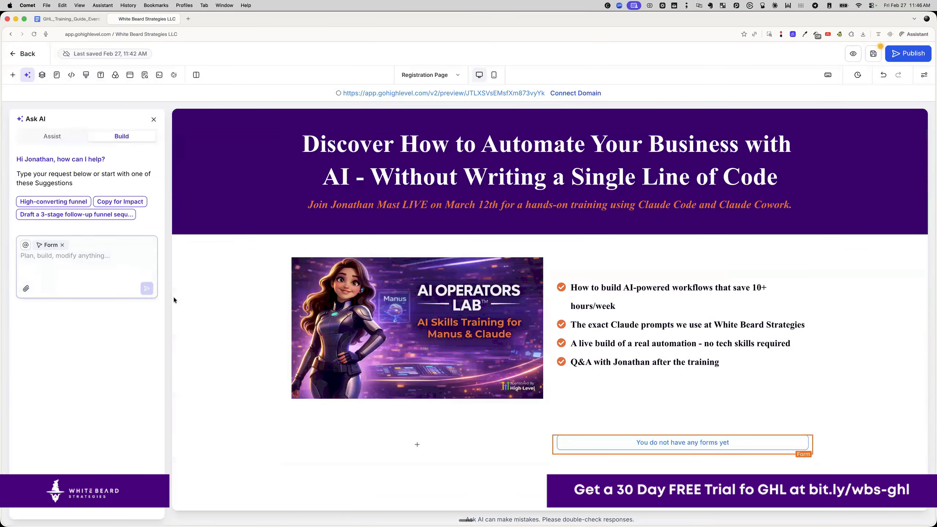
- Assign the 'REGISTRATION: GHL Training - Feb 27, 2026' form and delete the empty first column
click(666, 445)
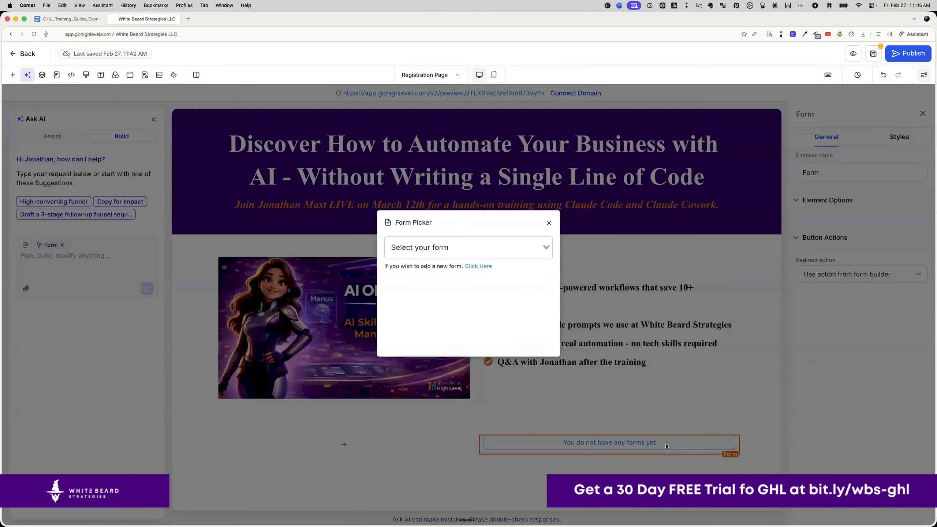
click(526, 246)
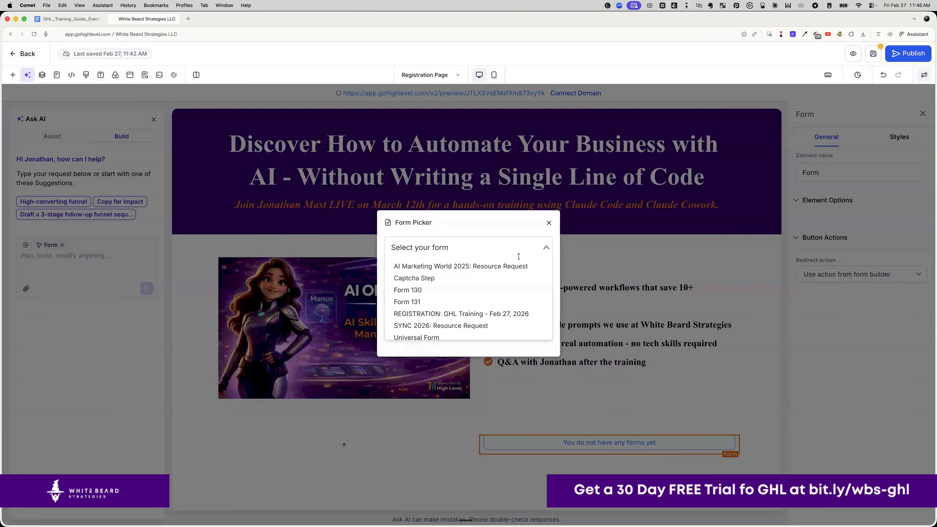
click(504, 314)
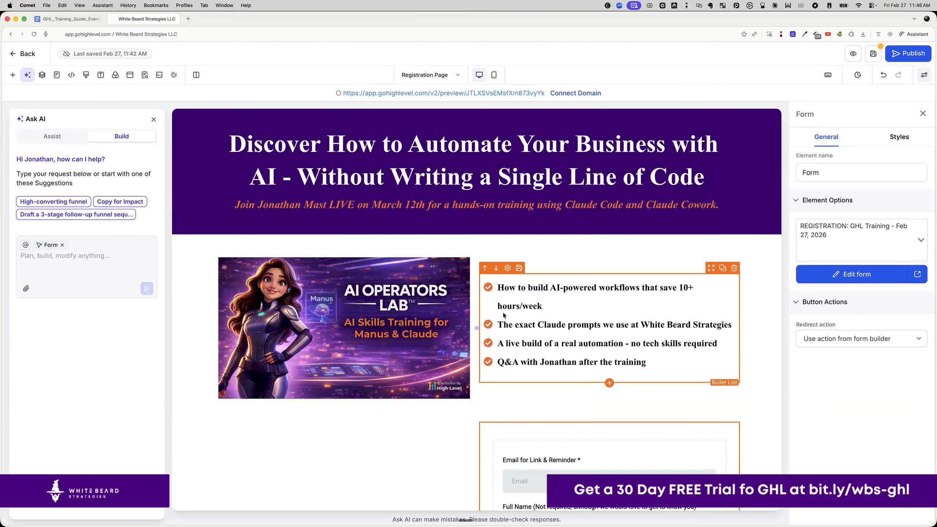
scroll(431, 419, down, 5)
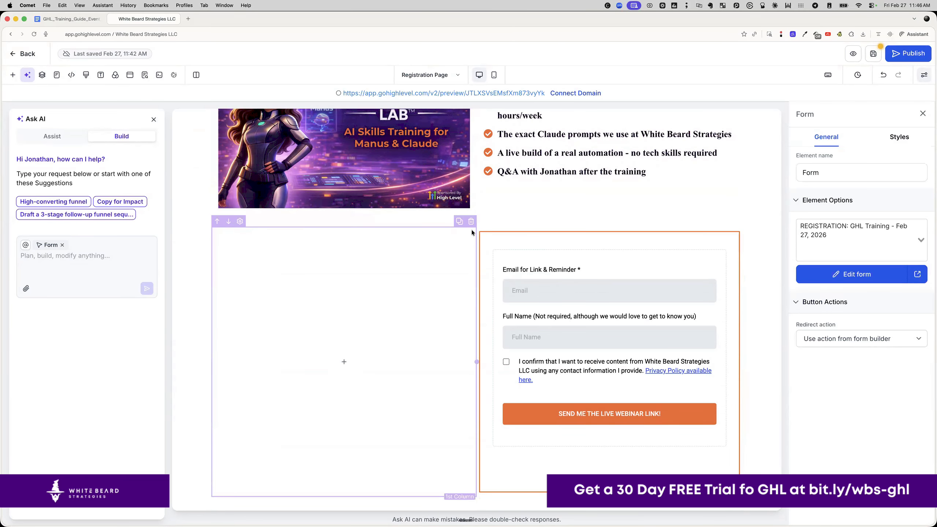
click(472, 222)
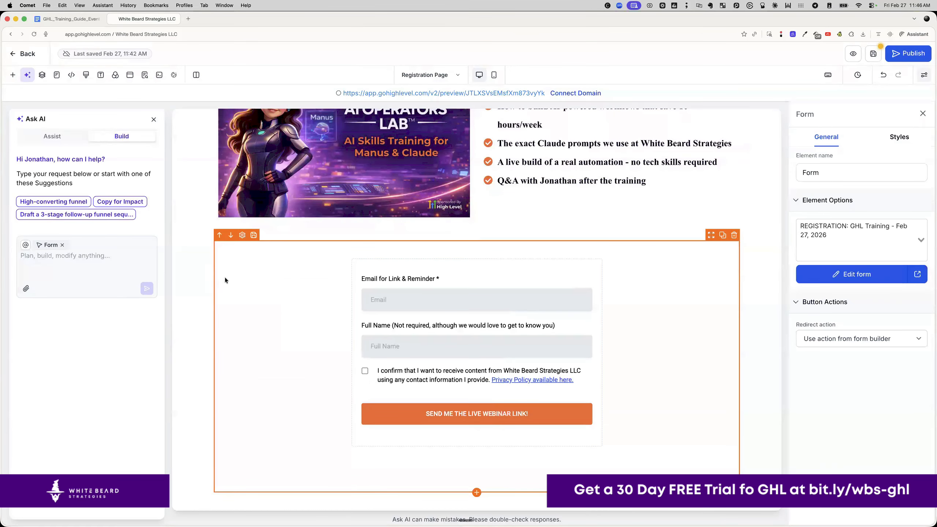
- Close the Ask AI panel to widen the canvas
scroll(225, 277, up, 4)
scroll(240, 287, down, 3)
scroll(240, 288, up, 5)
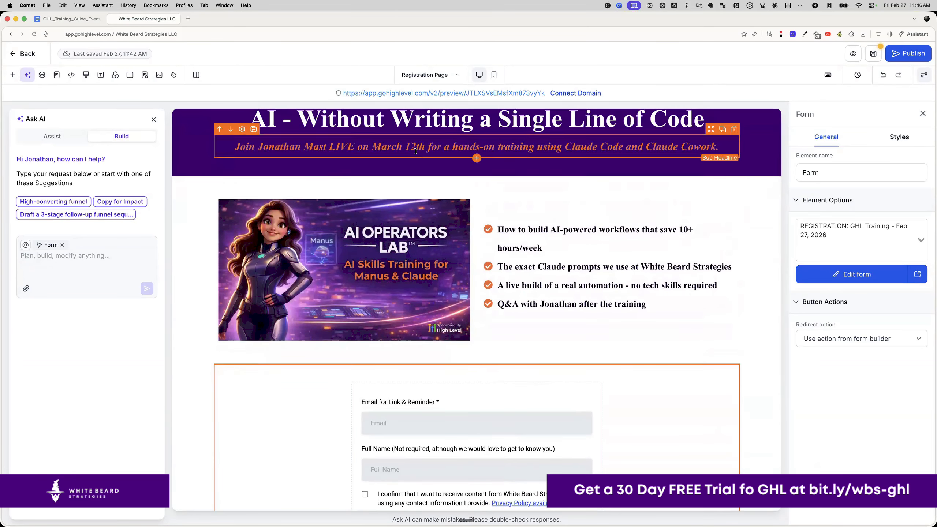
scroll(318, 314, up, 2)
scroll(303, 342, down, 5)
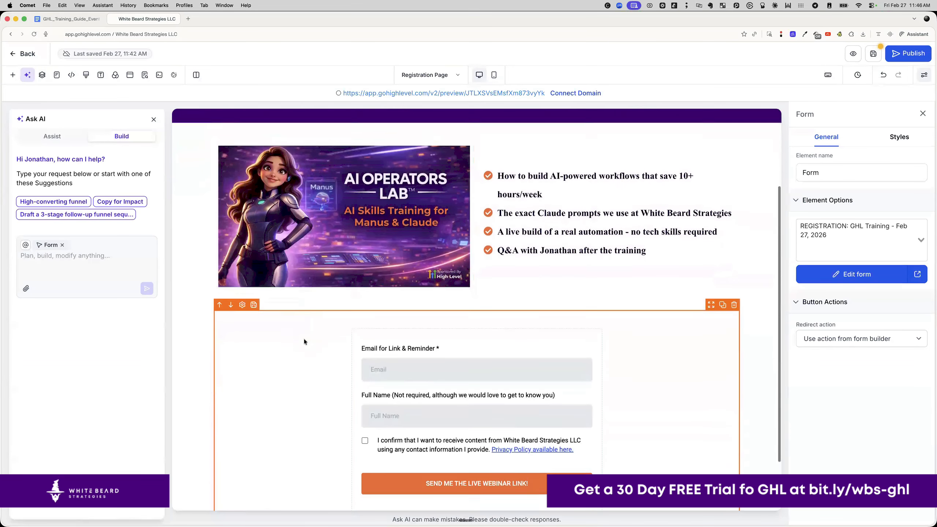
click(153, 121)
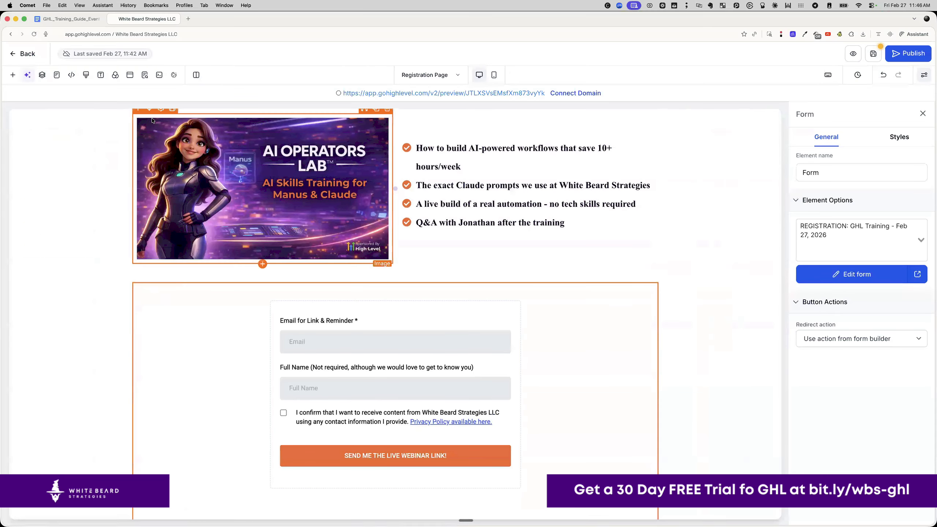
- Add a Sub-Headline and move it between the image-and-bullets row and the form
scroll(391, 387, down, 1)
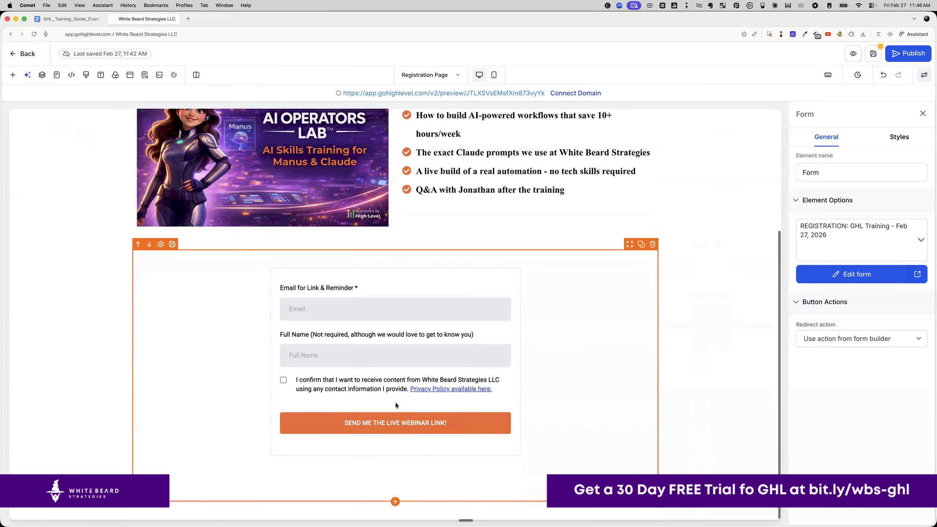
click(395, 502)
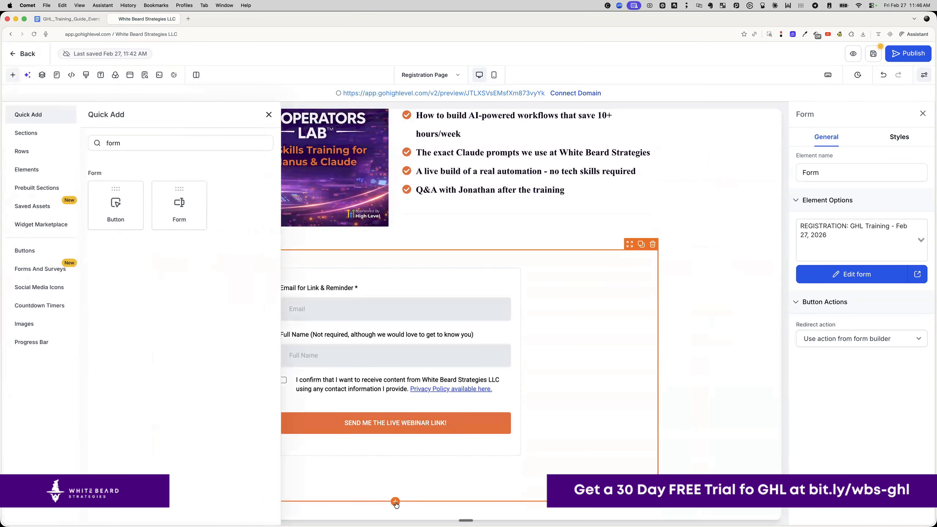
drag(124, 143, 81, 135)
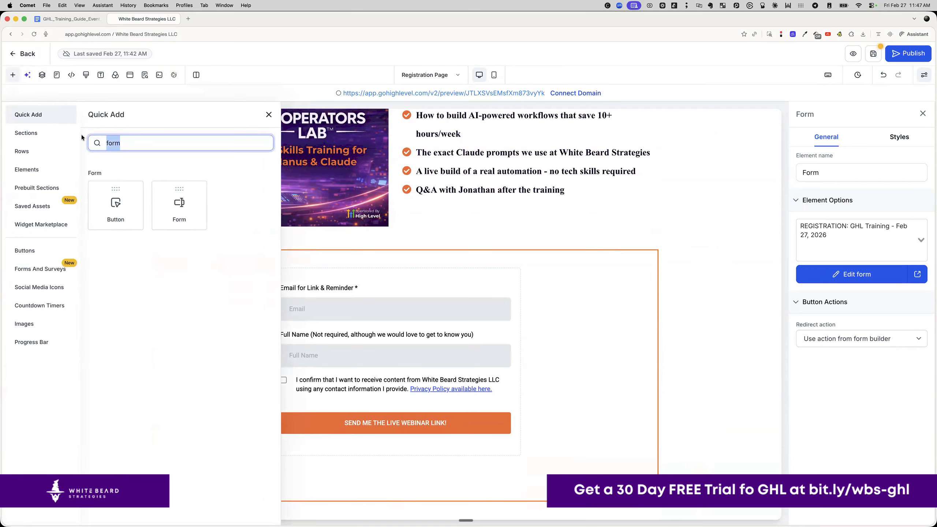
key(BackSpace)
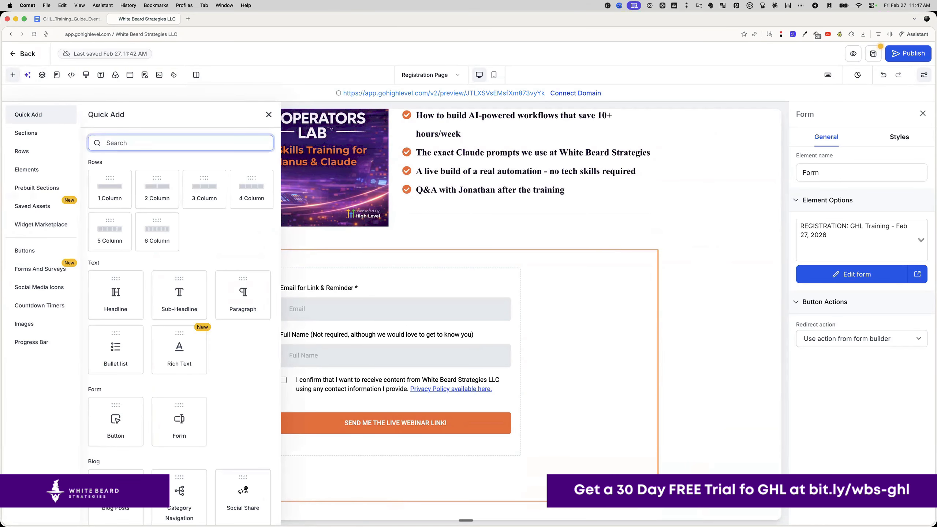
click(177, 292)
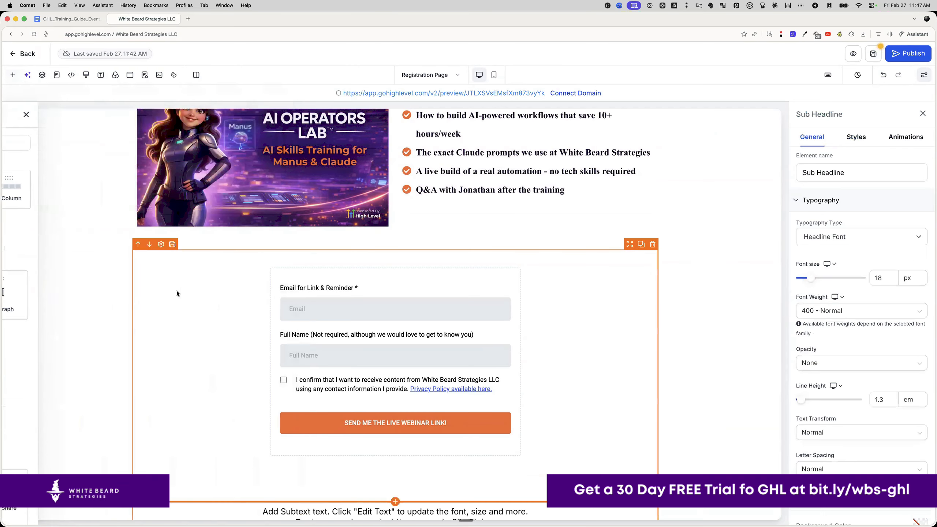
scroll(295, 336, down, 1)
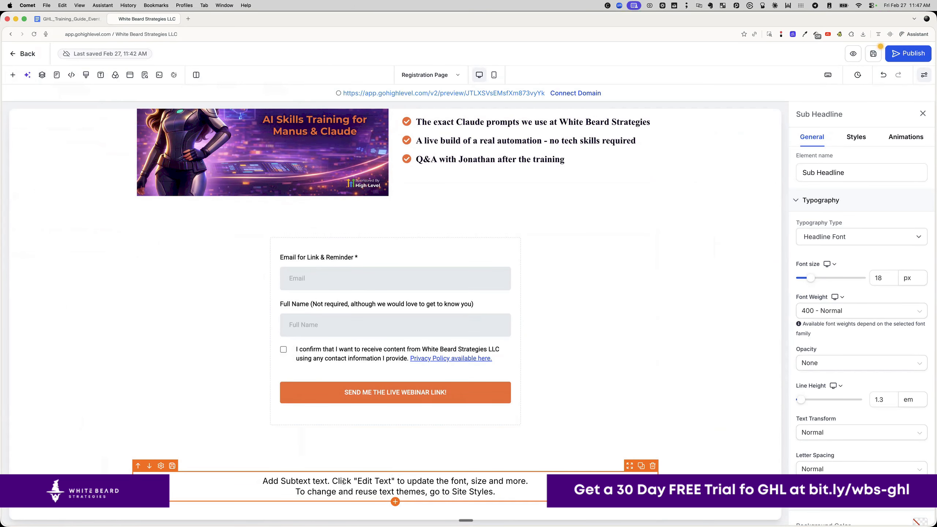
click(138, 466)
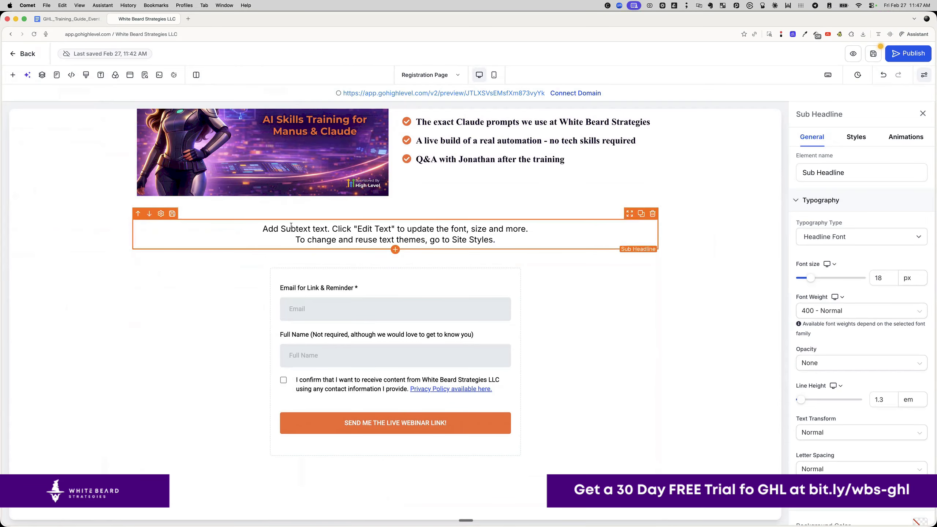
drag(630, 218, 644, 260)
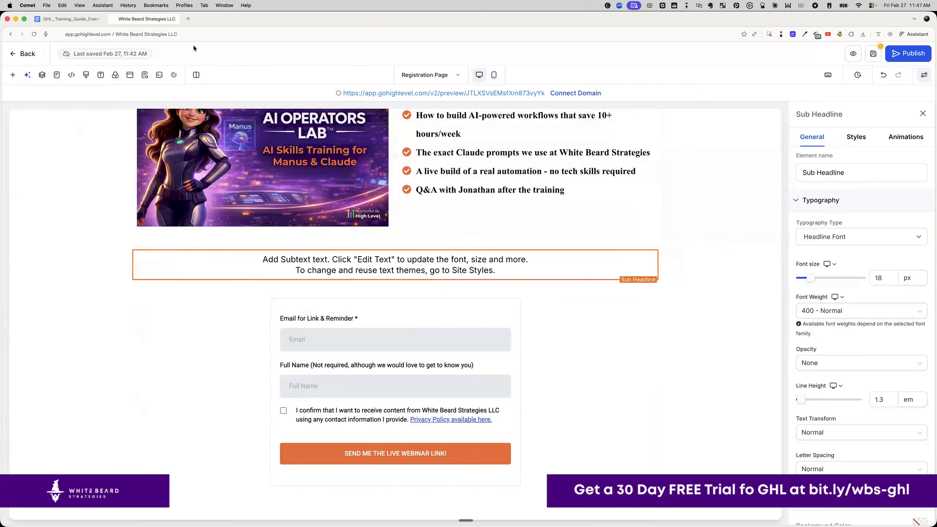
- Copy part of the subheadline sentence from the training guide into the page's sub-headline
click(65, 19)
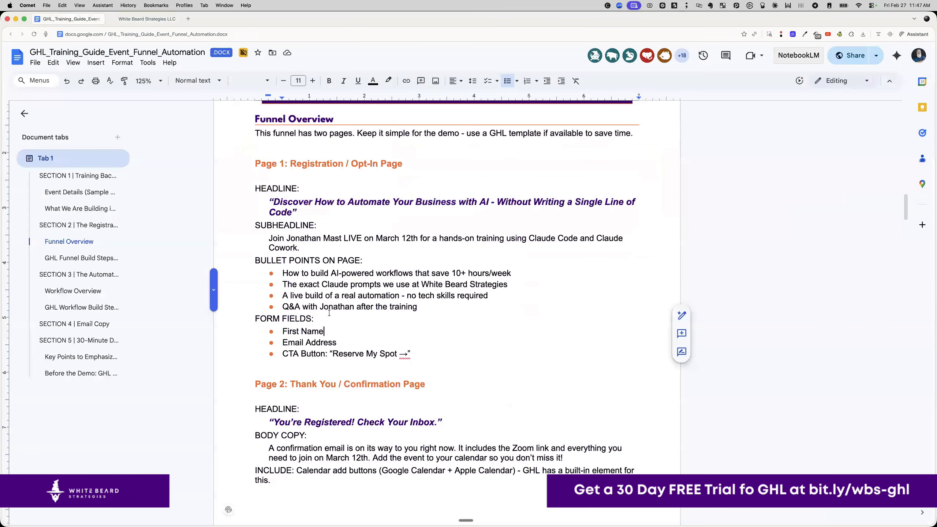
scroll(329, 313, up, 1)
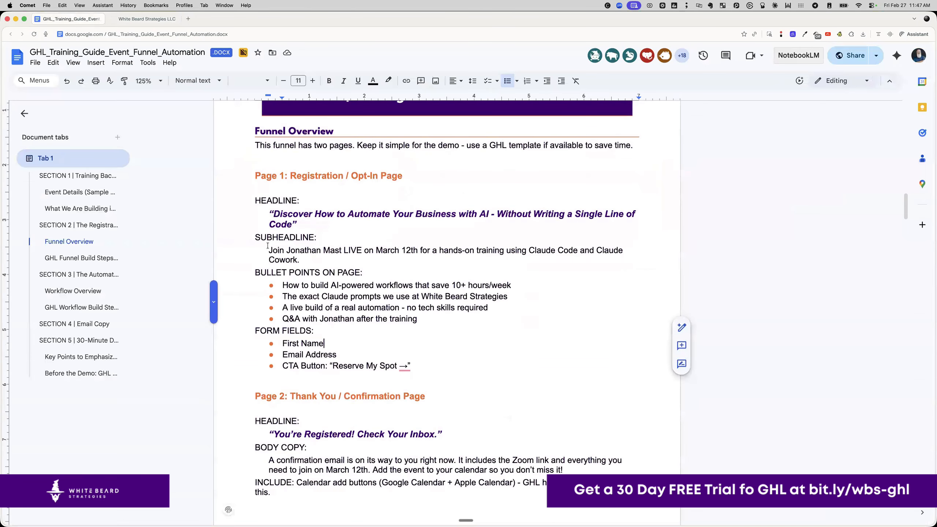
drag(269, 250, 304, 254)
key(super+c)
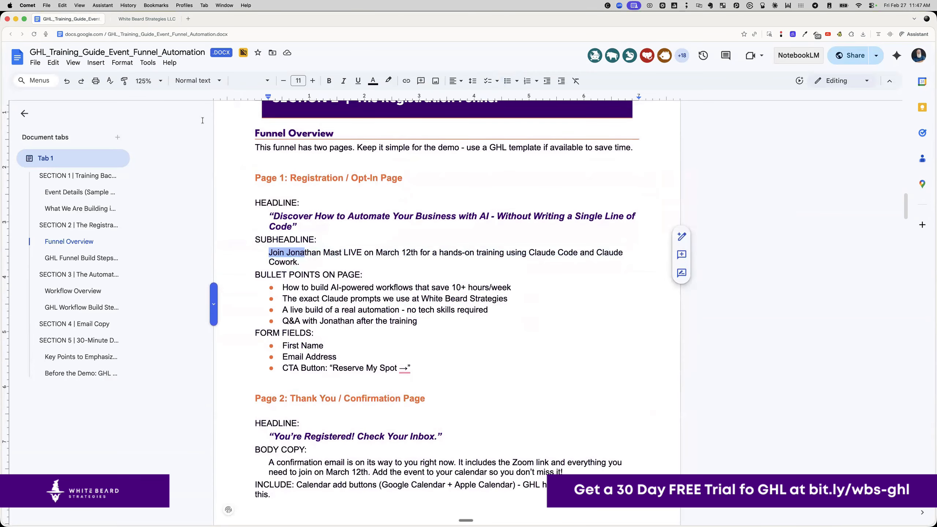
key(ctrl+Tab)
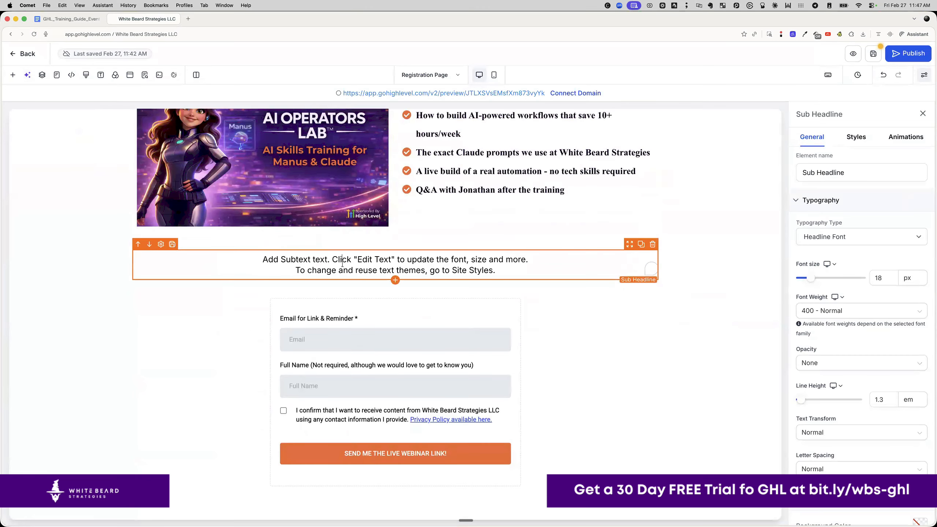
key(super+a)
key(super+v)
key(super+a)
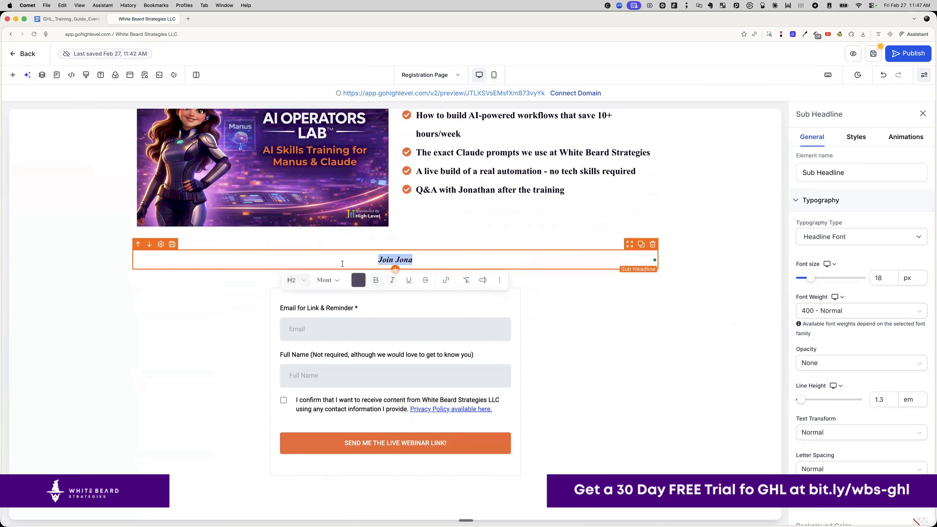
- Copy the full SUBHEADLINE paragraph from the guide and select the partial sub-headline text
click(78, 21)
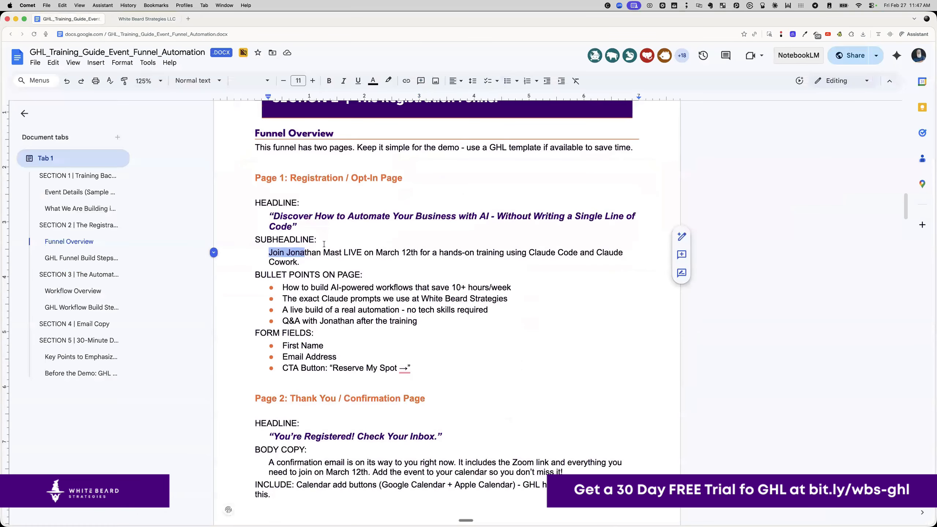
triple_click(326, 255)
key(super+c)
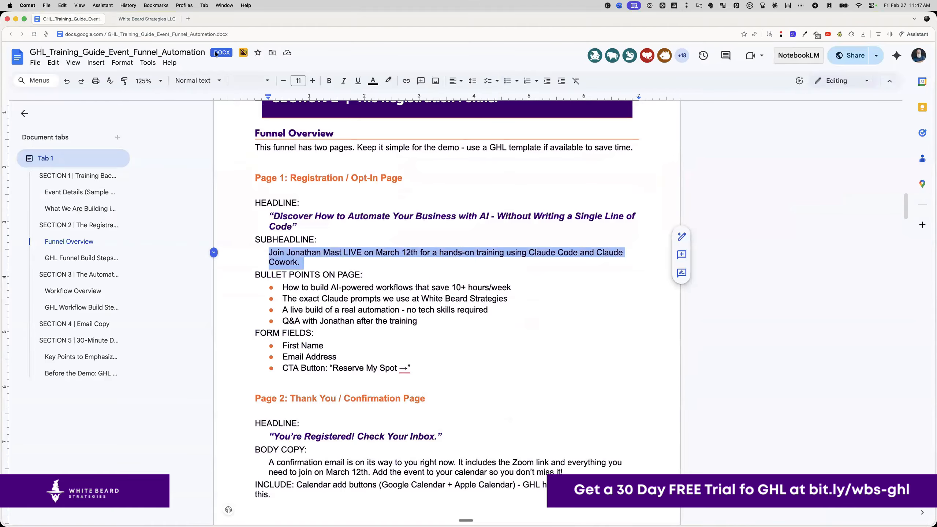
click(149, 19)
double_click(398, 258)
- Replace the sub-headline with the full sentence and remove its italic styling
key(super+a)
key(super+v)
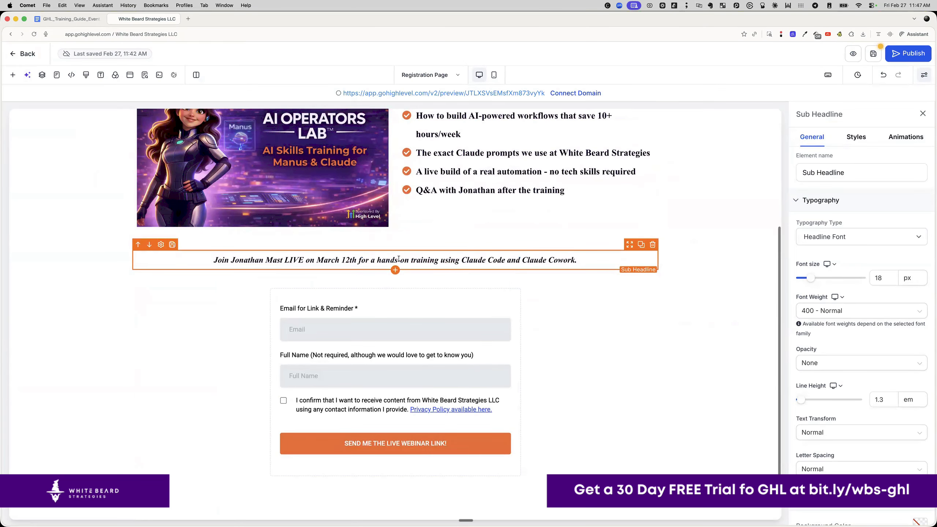
key(super+a)
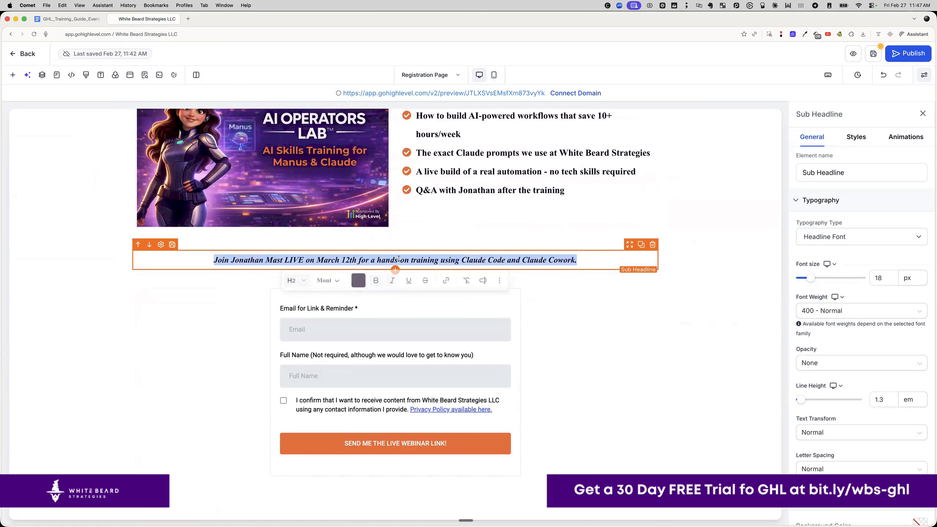
click(394, 281)
click(488, 280)
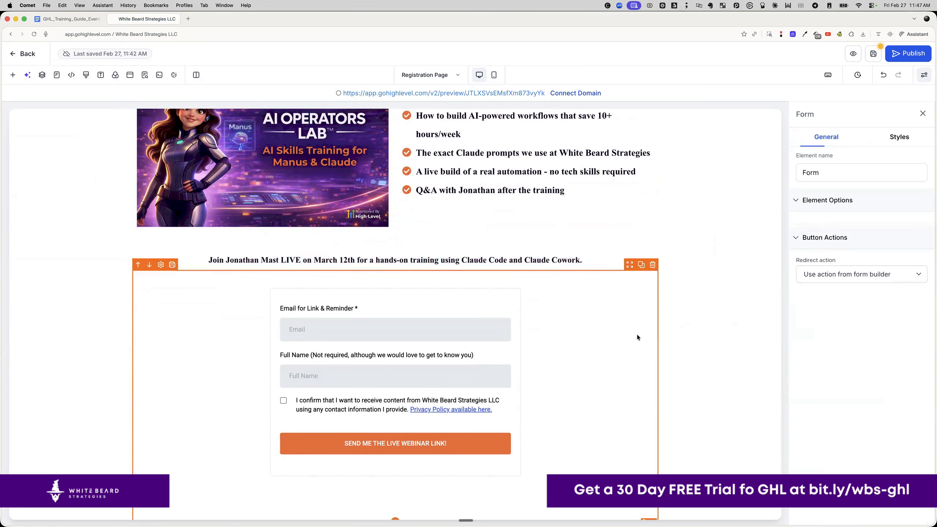
- Change the sub-headline font size from 18 px to 20 px
click(455, 259)
key(super+a)
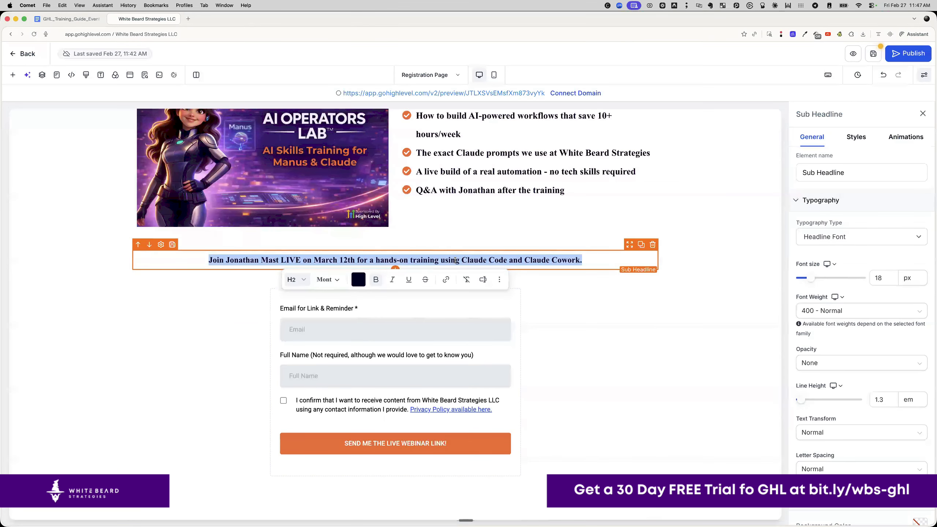
drag(888, 278, 871, 276)
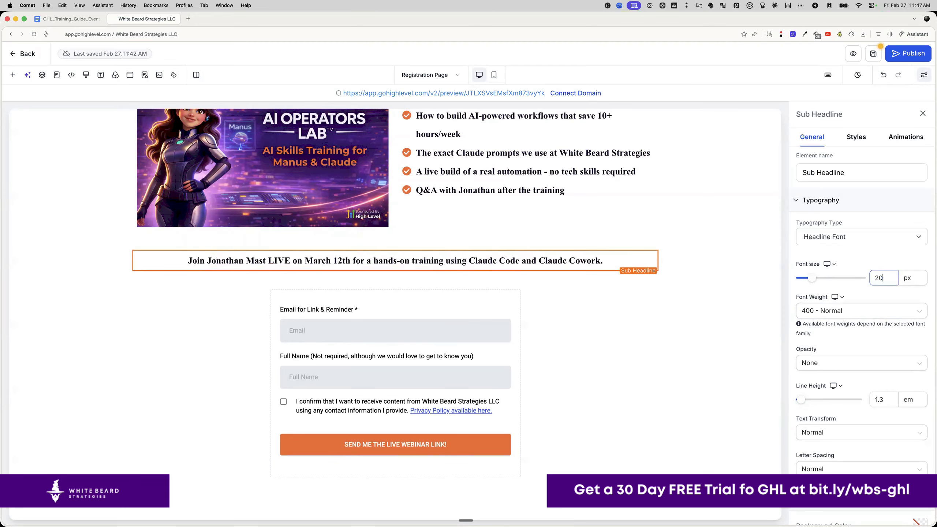
click(701, 367)
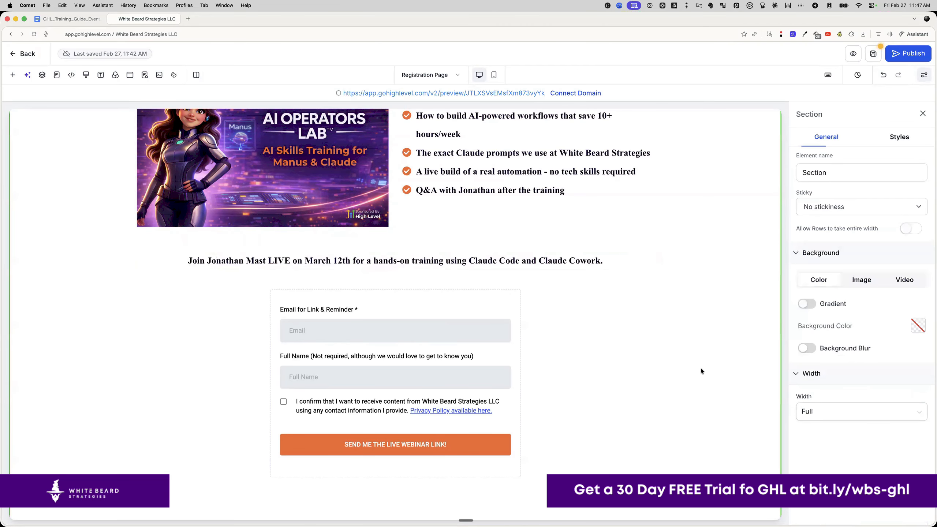
scroll(700, 365, up, 5)
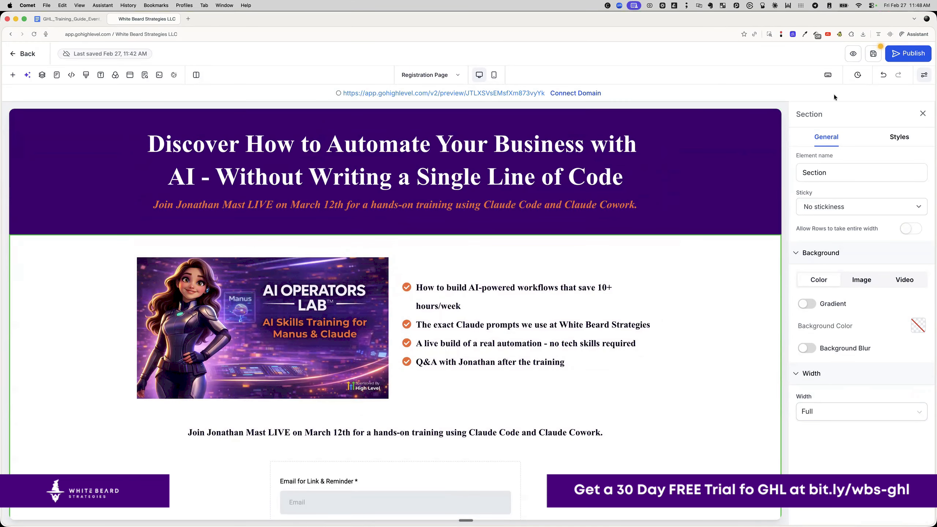
click(853, 55)
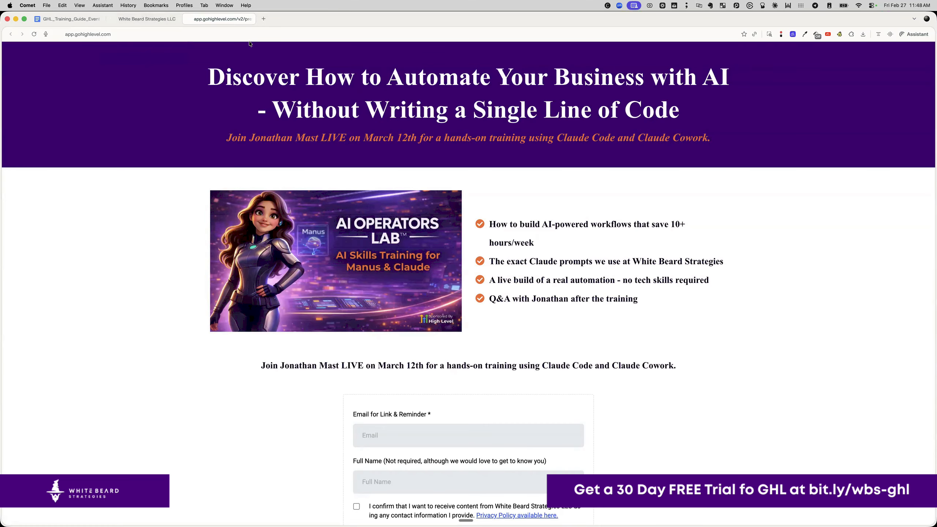
click(140, 20)
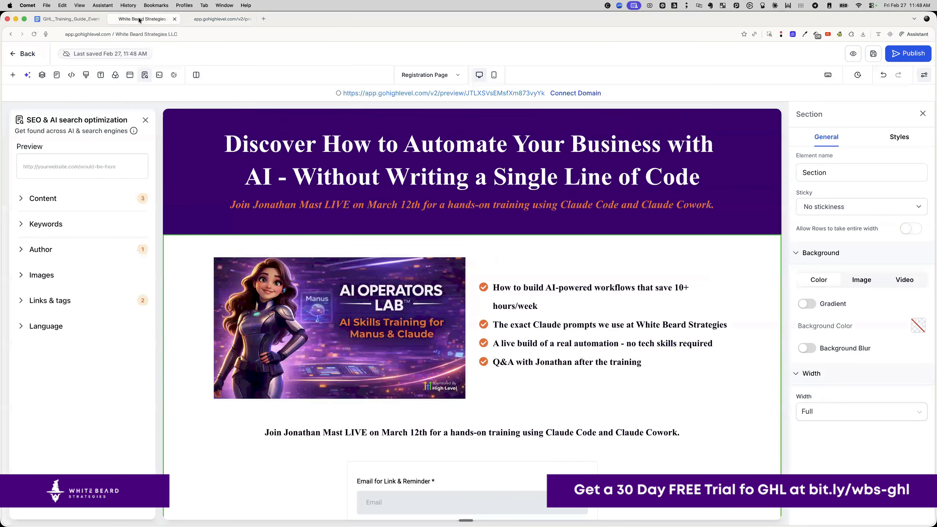
click(253, 18)
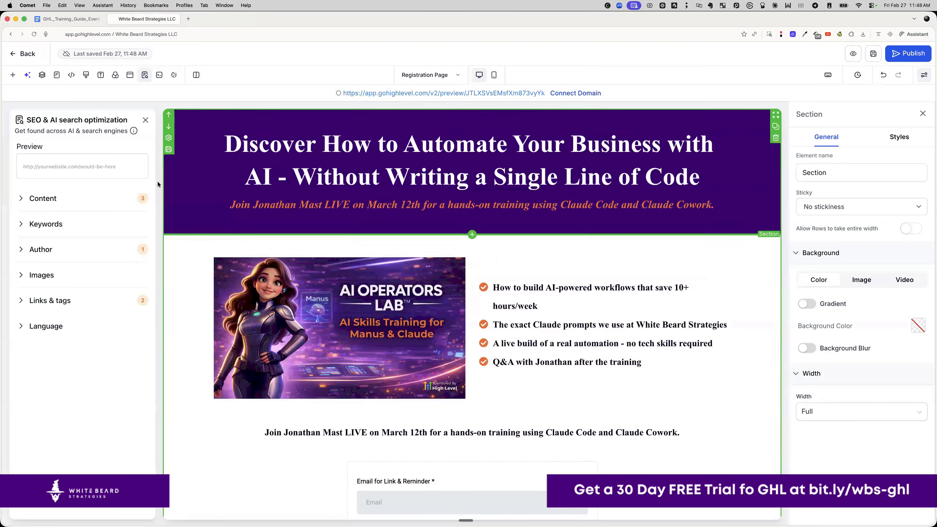
click(146, 120)
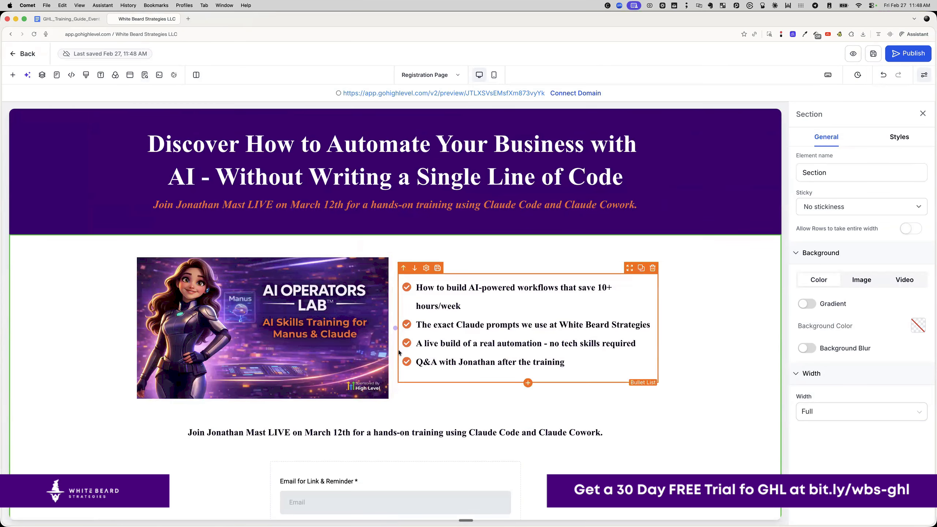
- Insert a Countdown element under the sub-headline, defaulting to 2026-02-27 at 12 AM
click(395, 442)
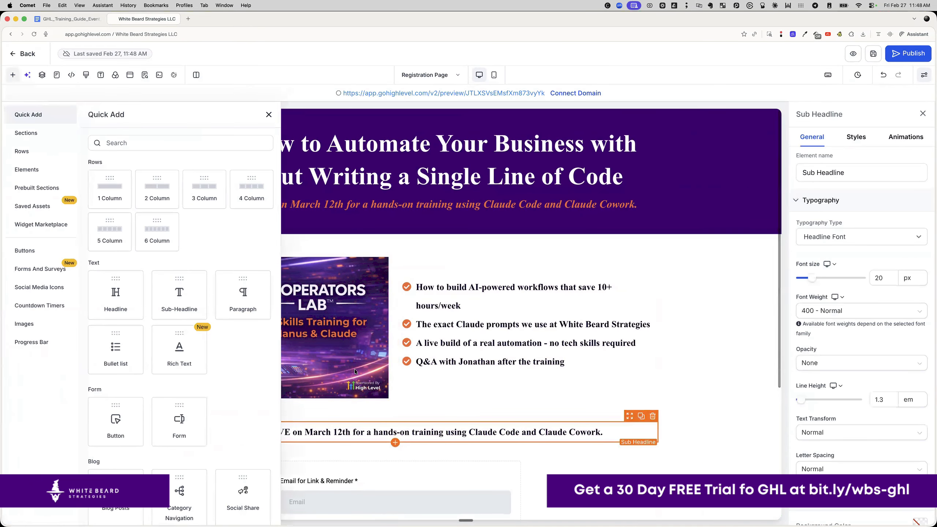
scroll(176, 310, down, 5)
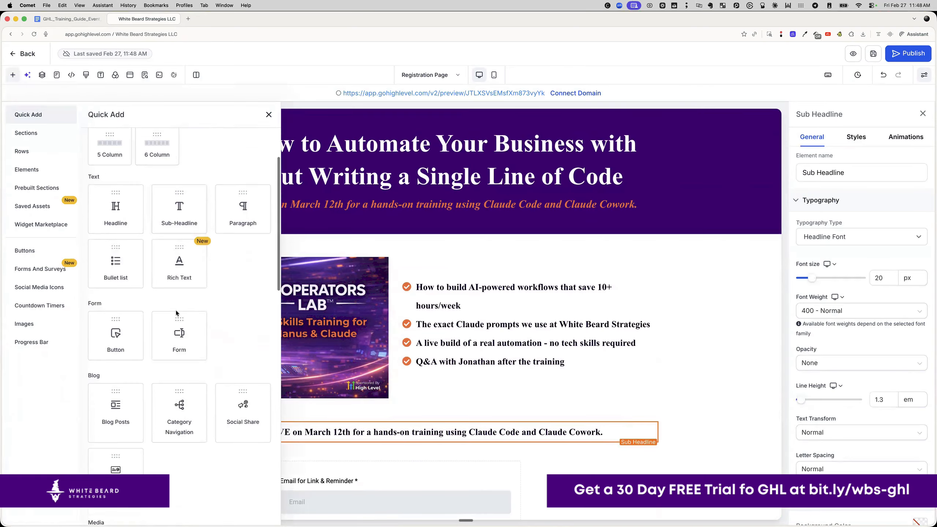
scroll(177, 310, down, 6)
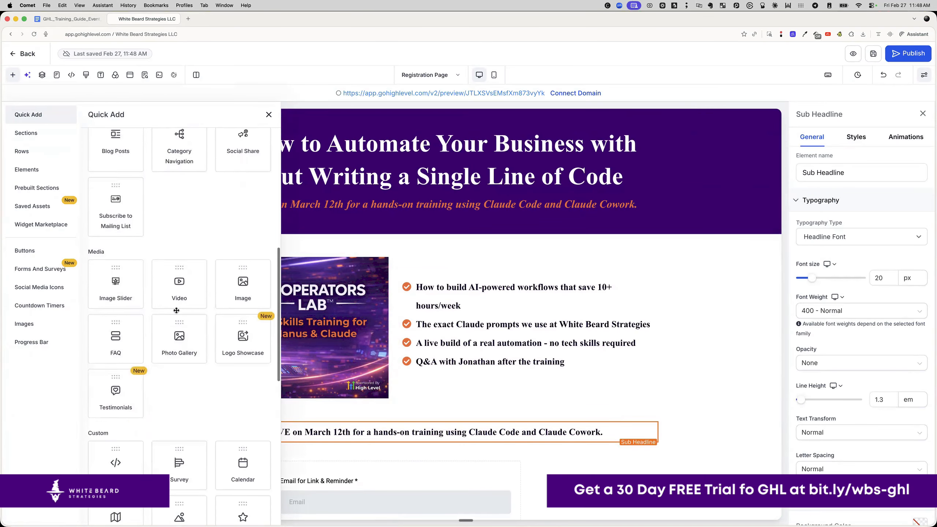
scroll(176, 310, down, 4)
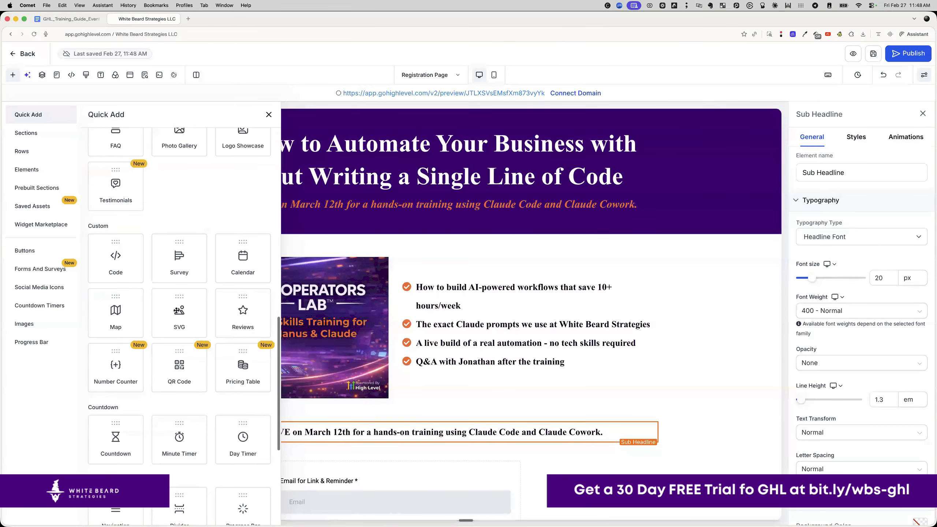
scroll(177, 310, down, 2)
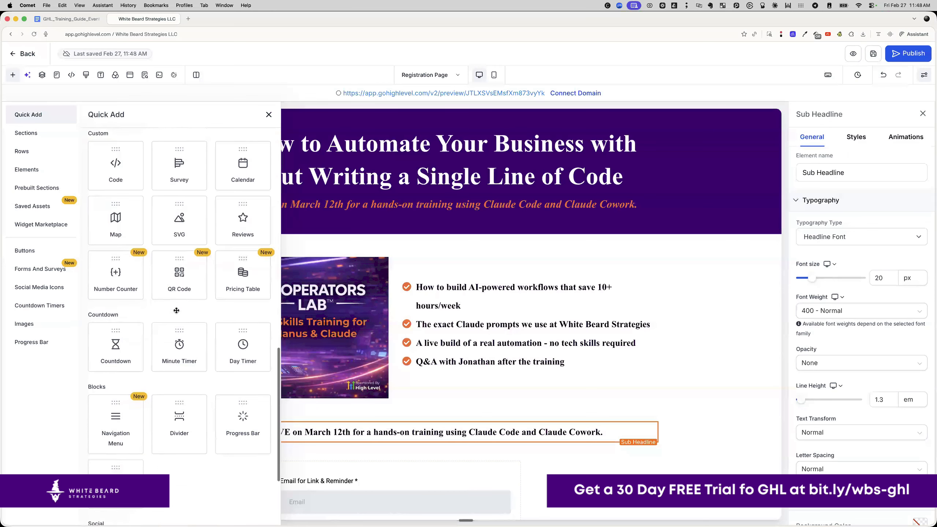
click(116, 334)
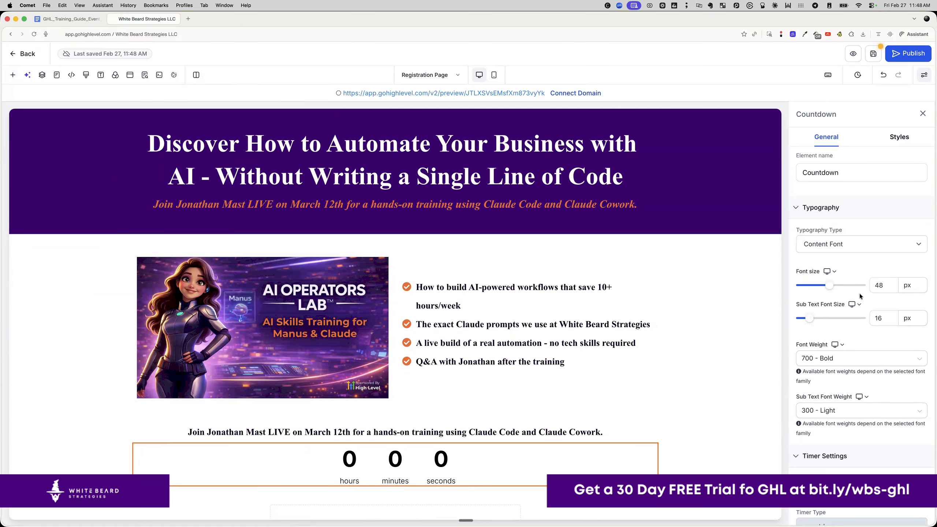
scroll(860, 316, down, 5)
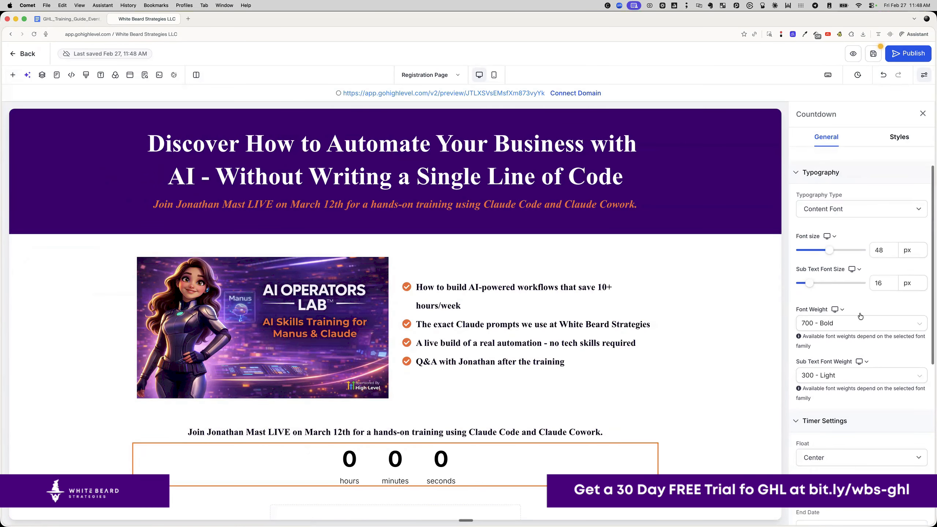
scroll(861, 316, down, 3)
scroll(860, 316, up, 5)
scroll(860, 317, down, 5)
scroll(861, 316, down, 4)
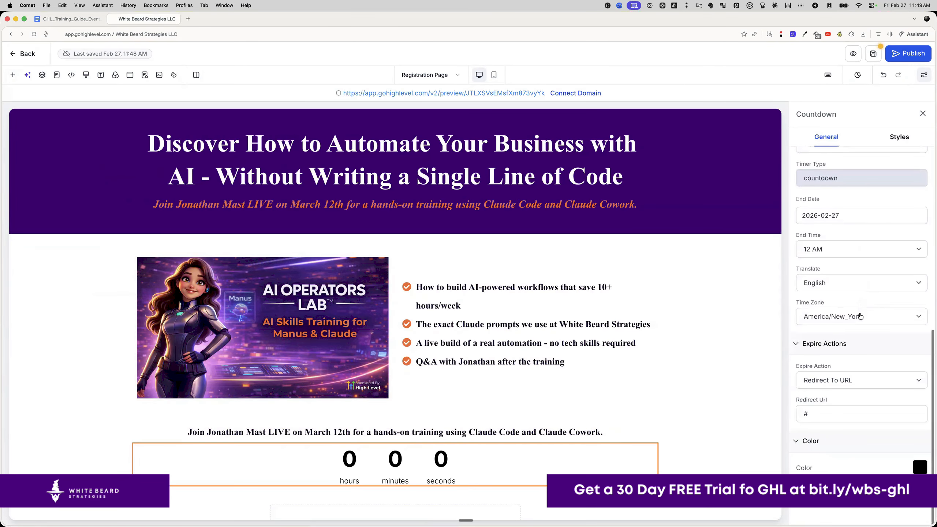
scroll(860, 316, up, 3)
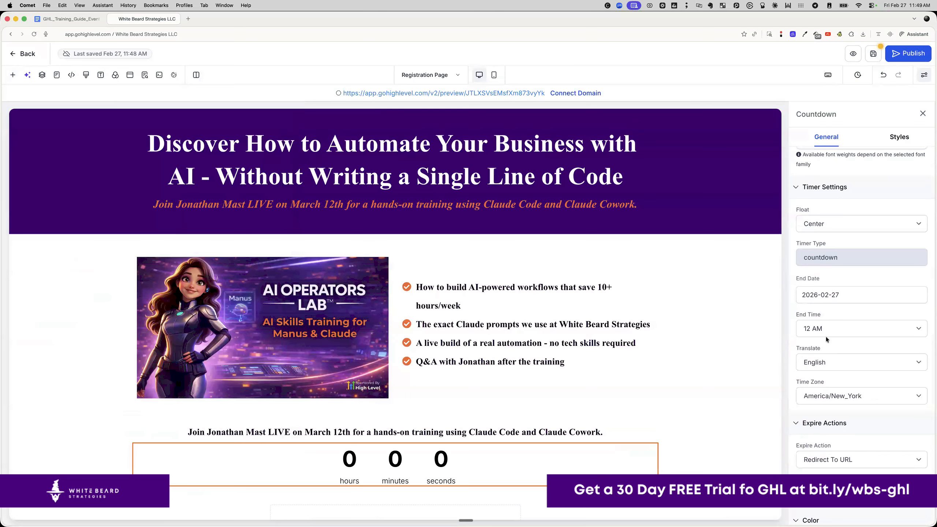
- Set the countdown to end on 2026-03-12 at 12 PM
click(812, 294)
click(899, 315)
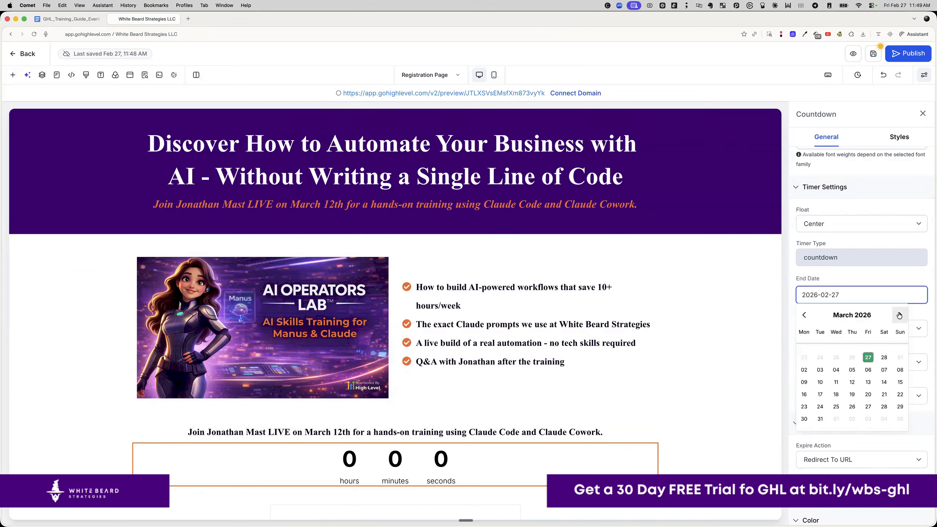
click(852, 383)
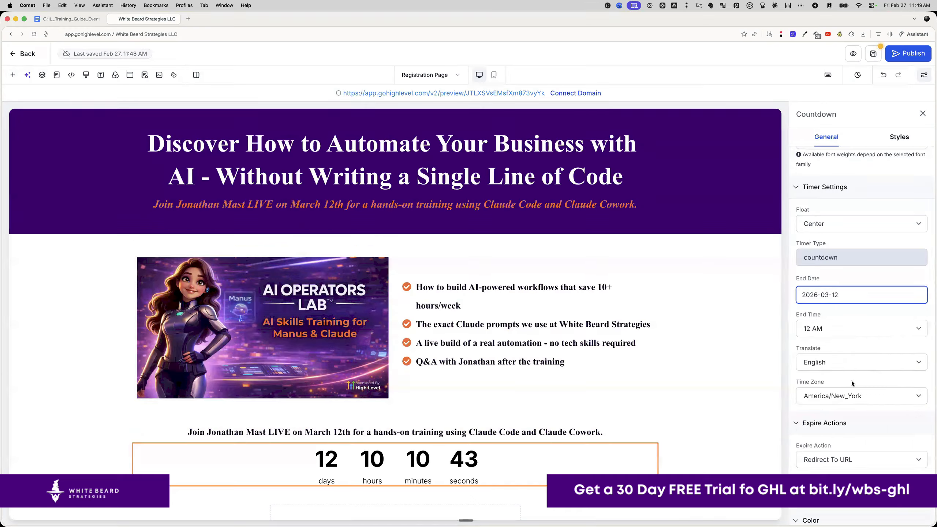
click(828, 327)
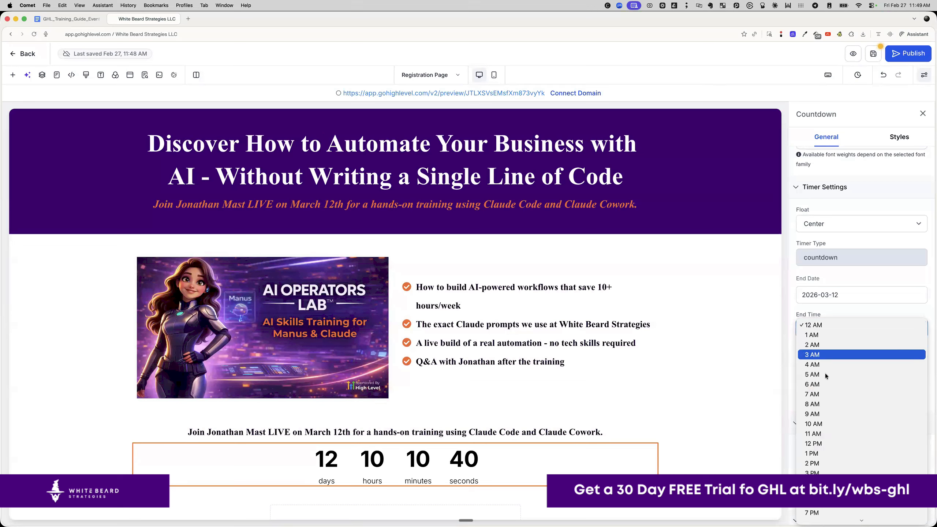
click(826, 441)
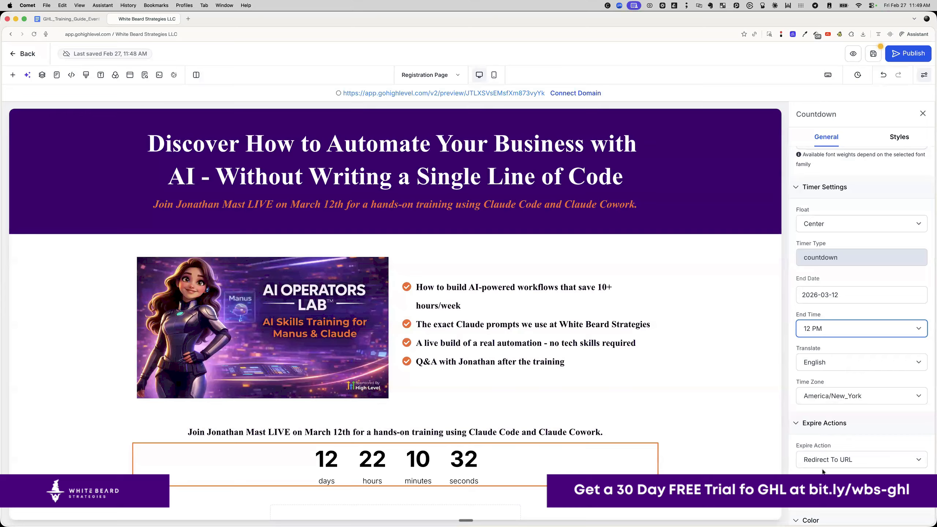
- Set the expire action to Show & Hide Element and colour the digits dark purple
scroll(811, 454, down, 3)
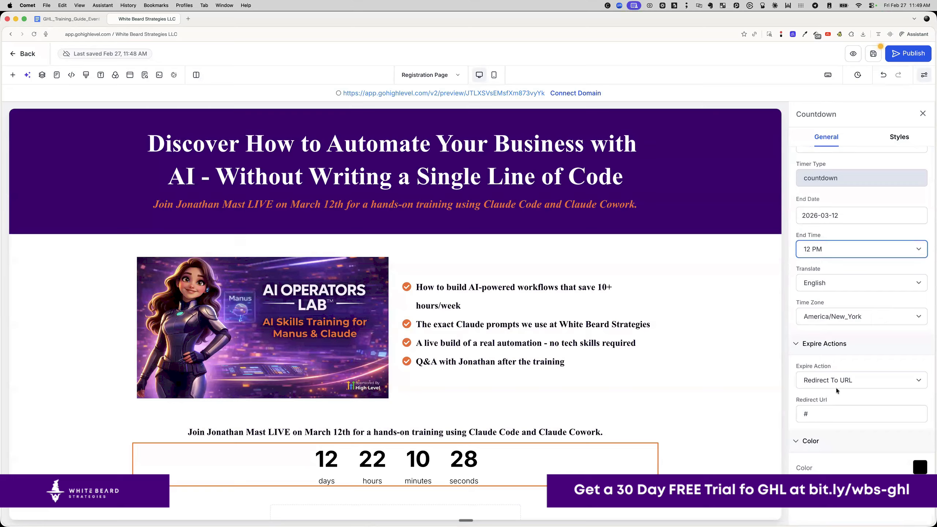
click(834, 381)
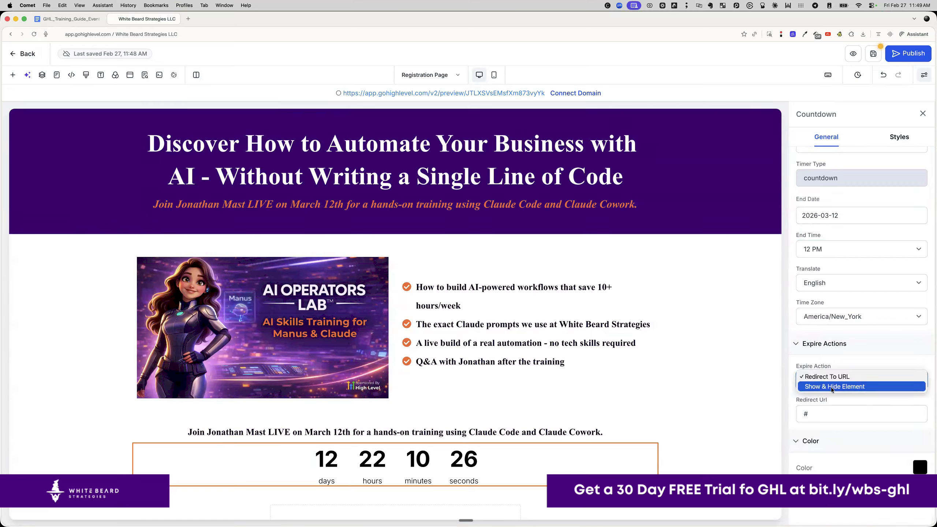
click(831, 387)
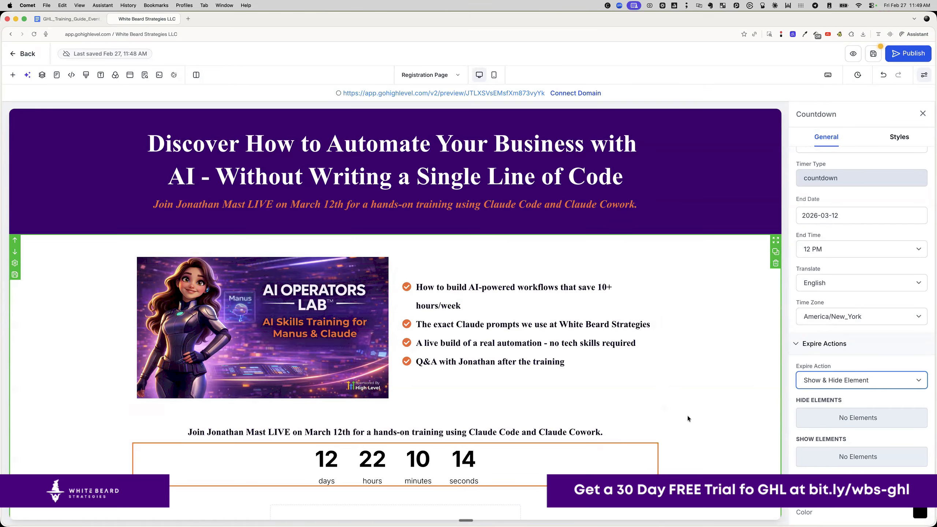
click(919, 513)
click(847, 391)
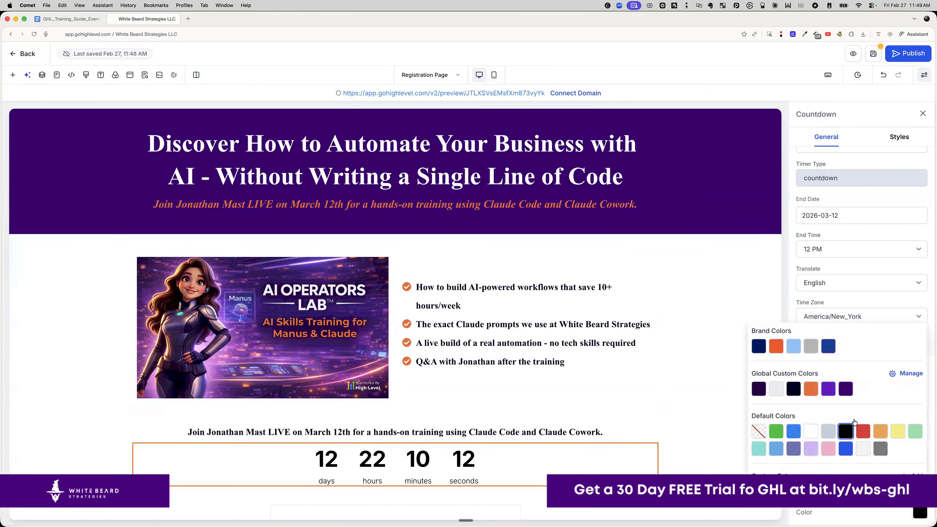
click(714, 391)
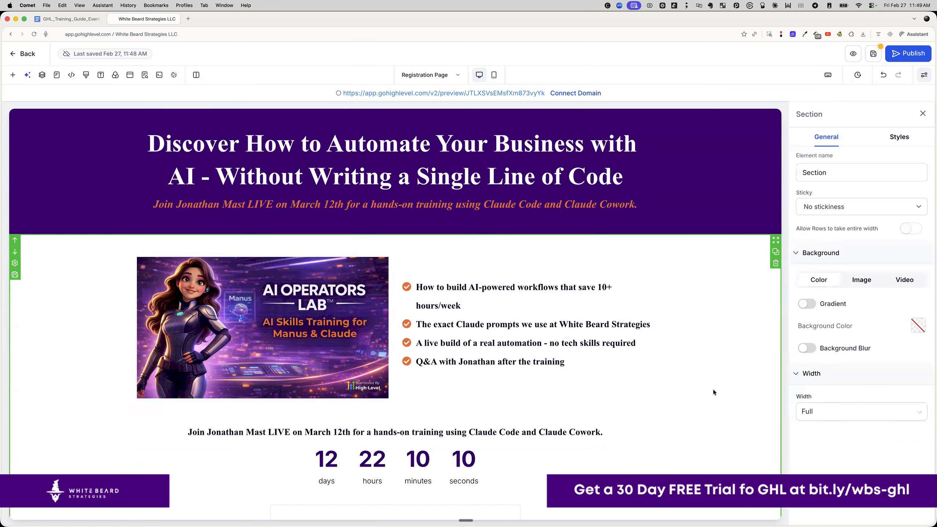
scroll(701, 417, down, 5)
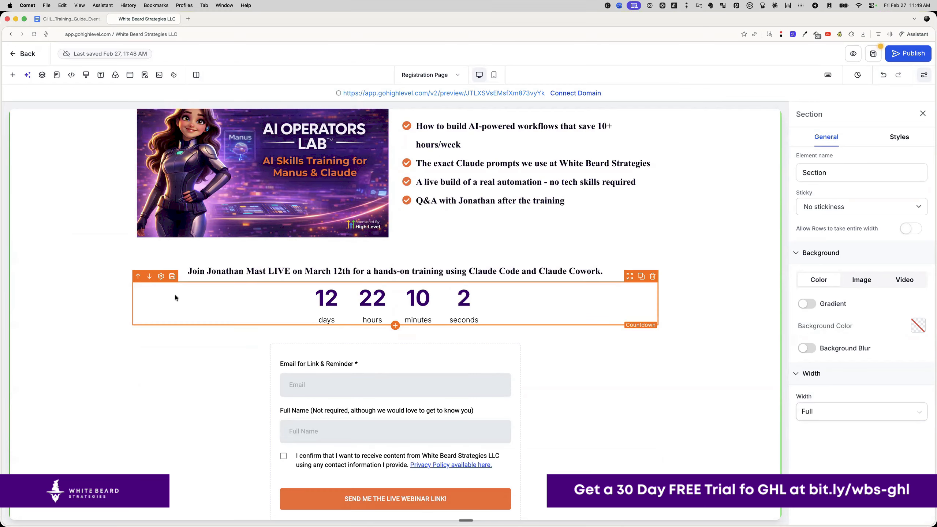
click(160, 276)
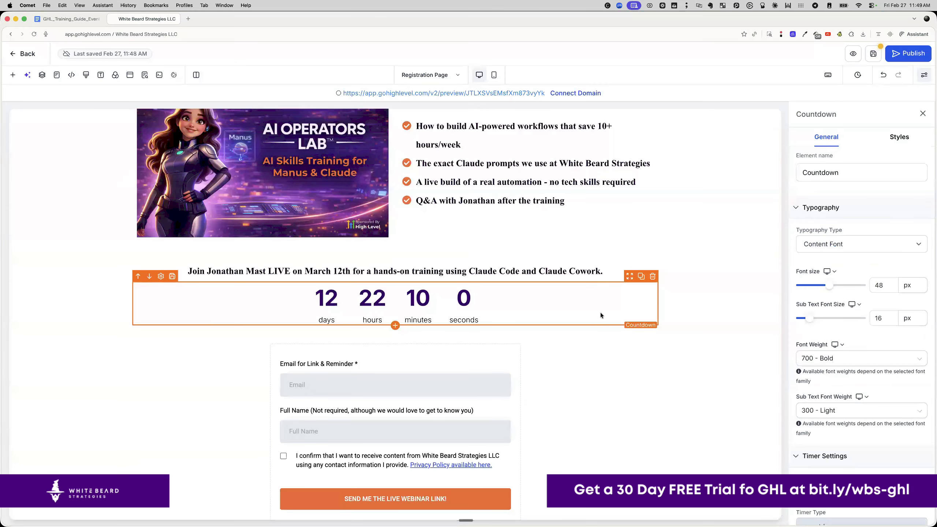
drag(859, 258, 835, 256)
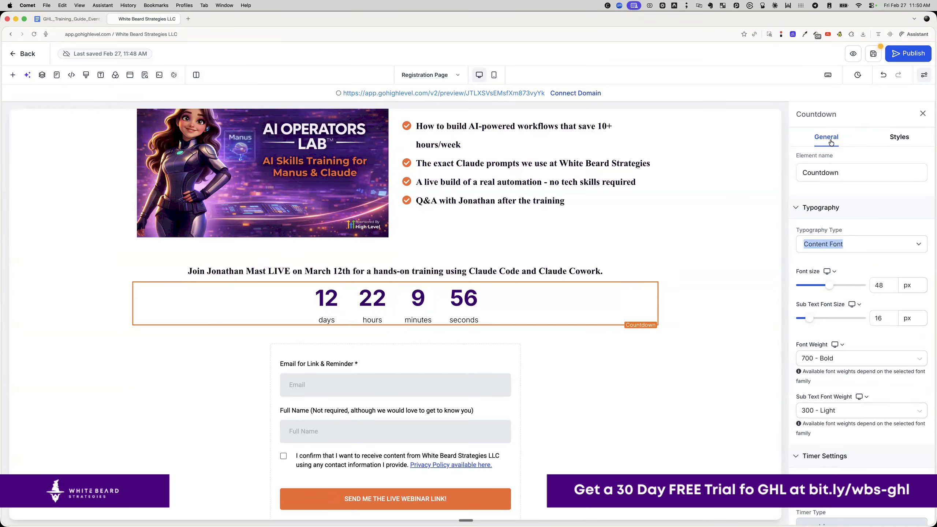
click(897, 138)
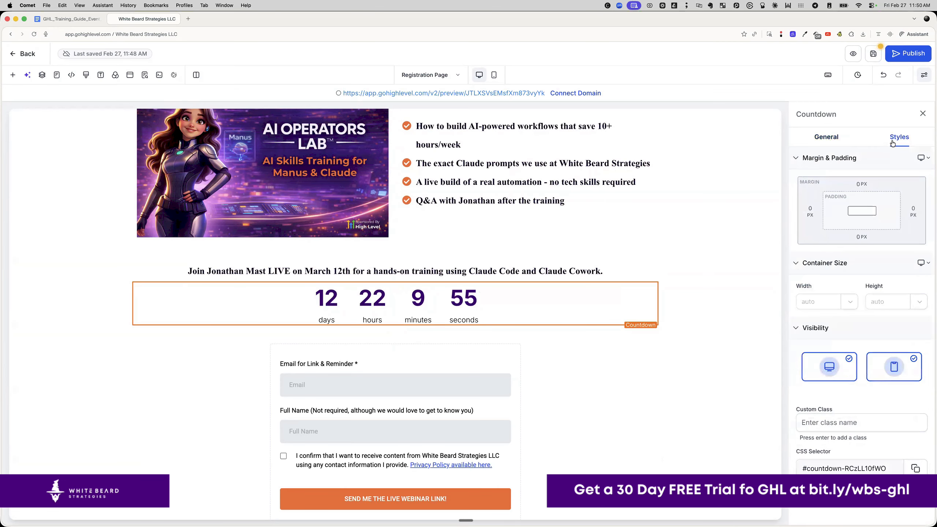
click(835, 139)
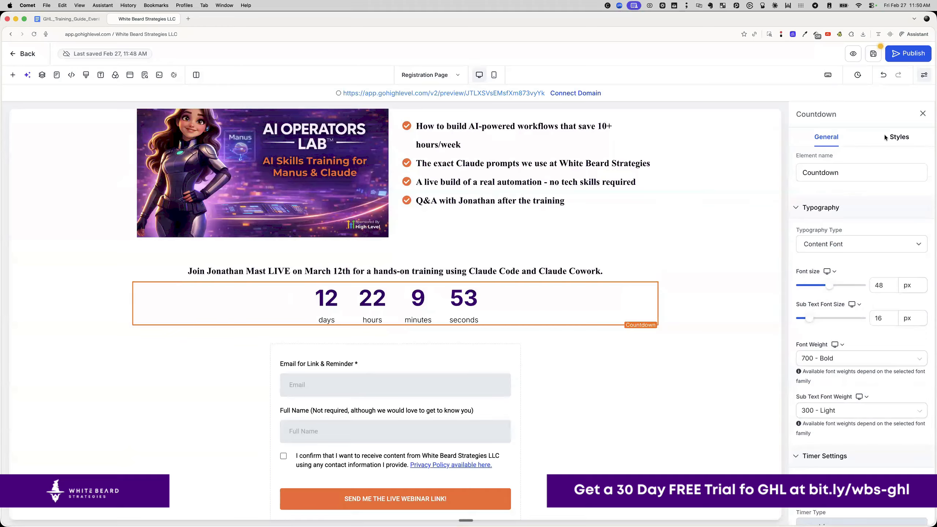
scroll(847, 308, down, 2)
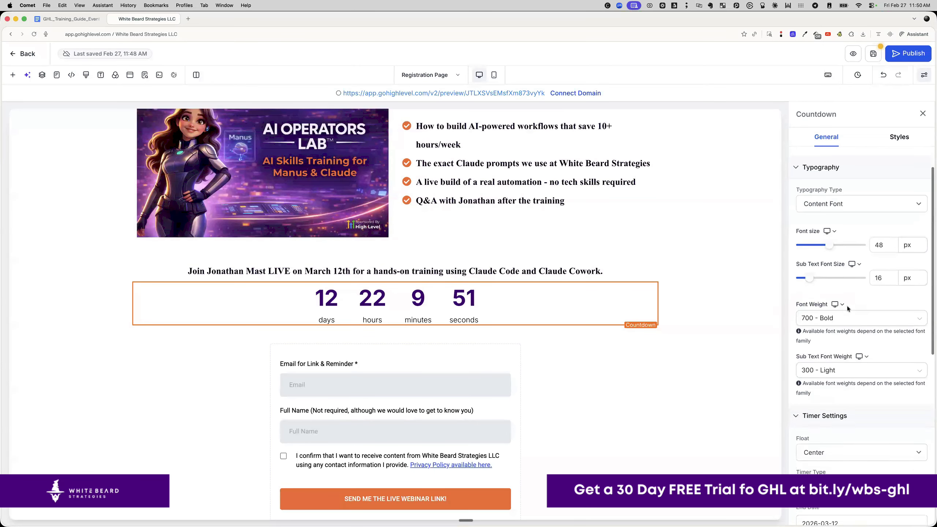
scroll(847, 309, down, 10)
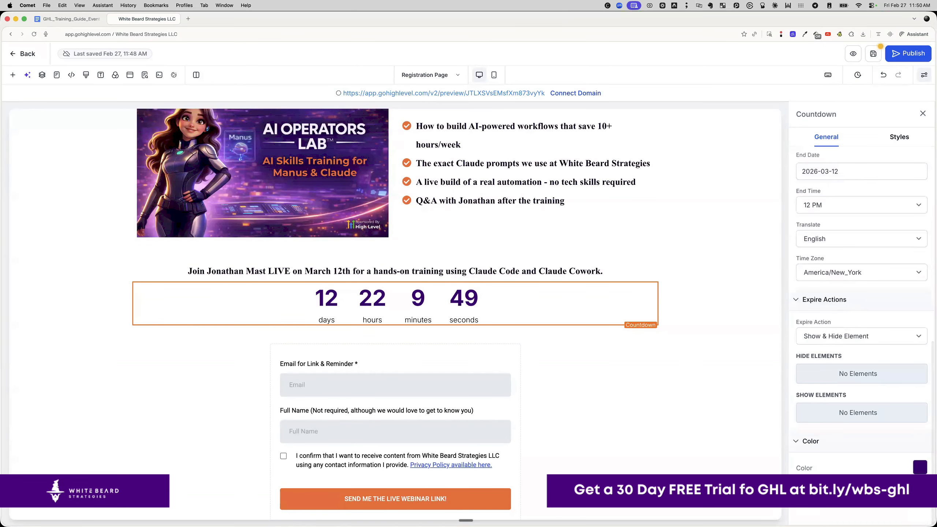
scroll(863, 373, up, 3)
scroll(863, 373, up, 7)
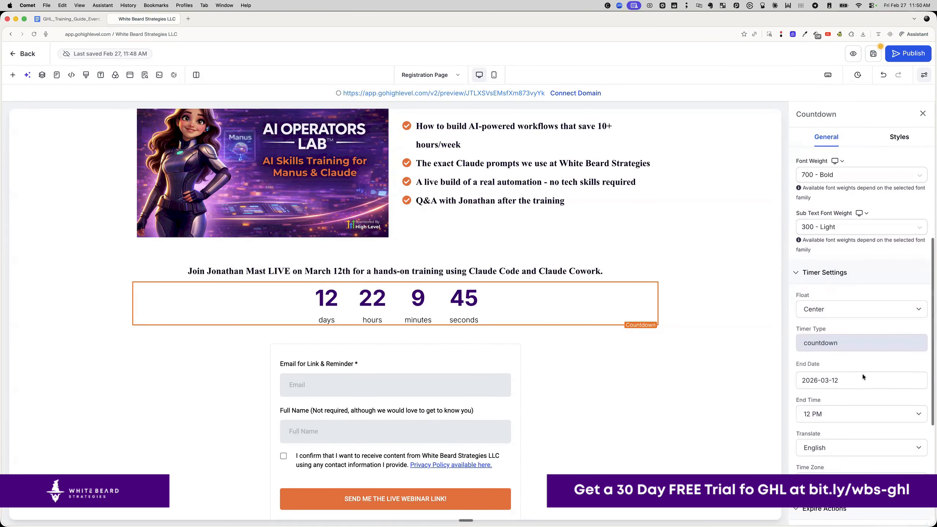
scroll(862, 376, up, 3)
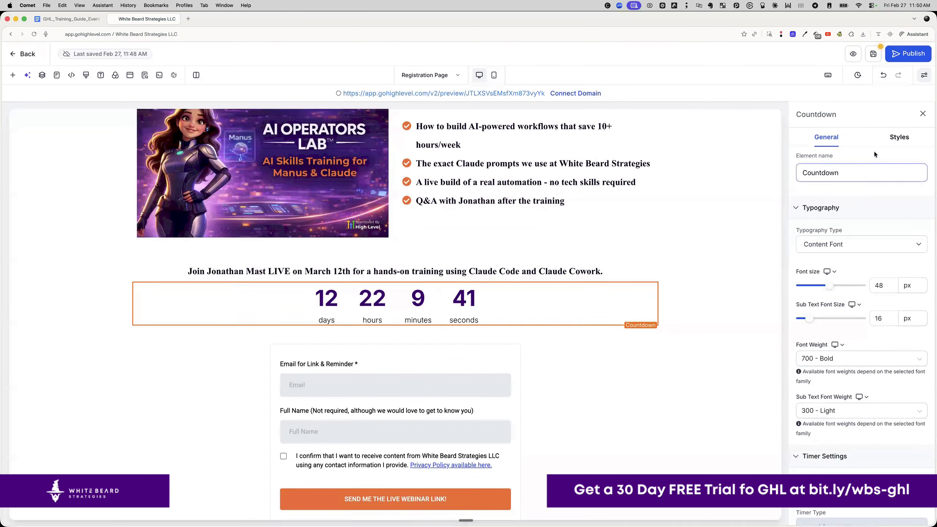
click(898, 138)
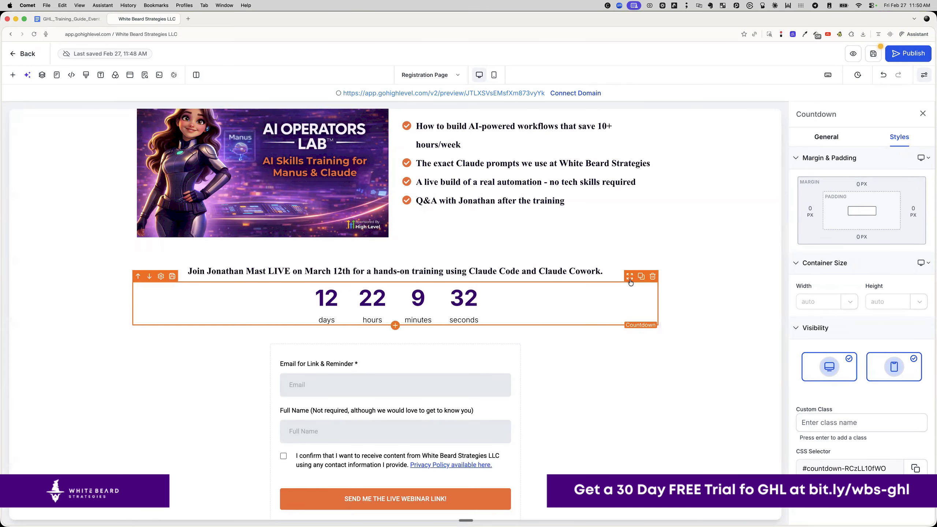
click(827, 135)
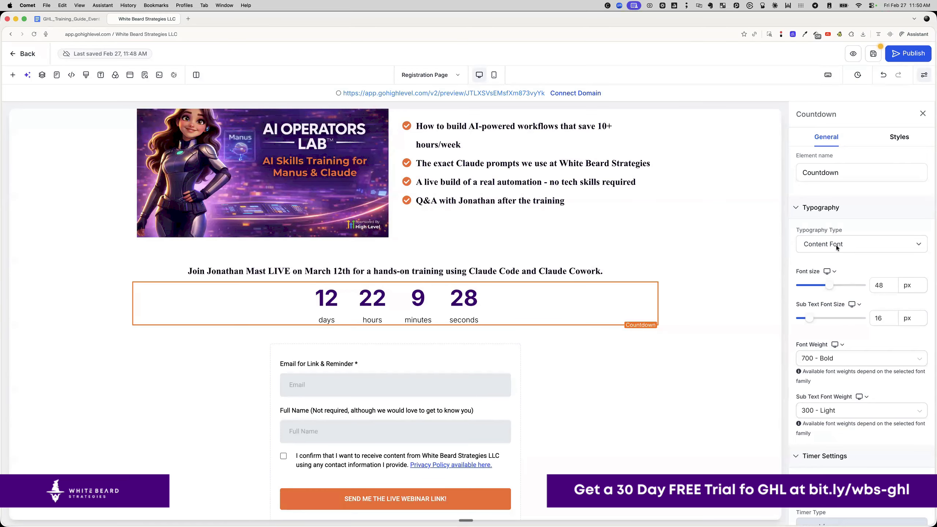
scroll(836, 244, down, 4)
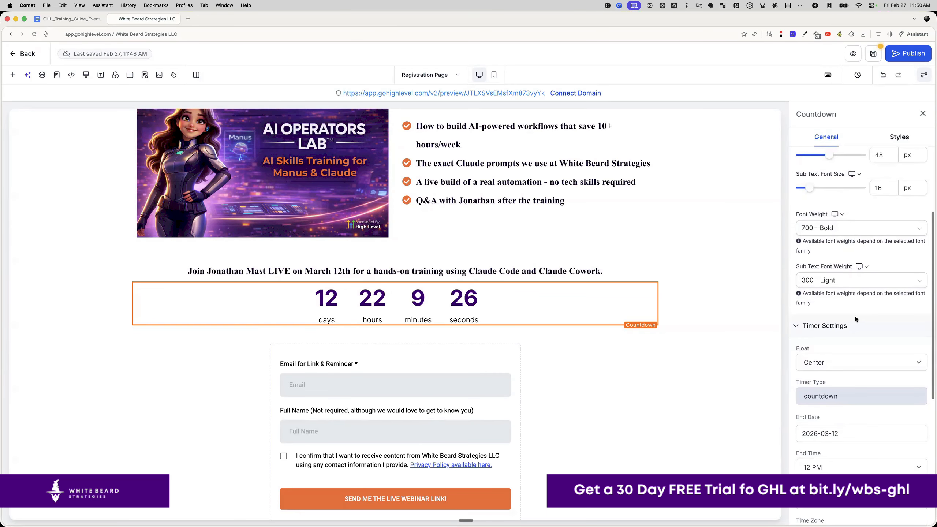
scroll(858, 314, down, 5)
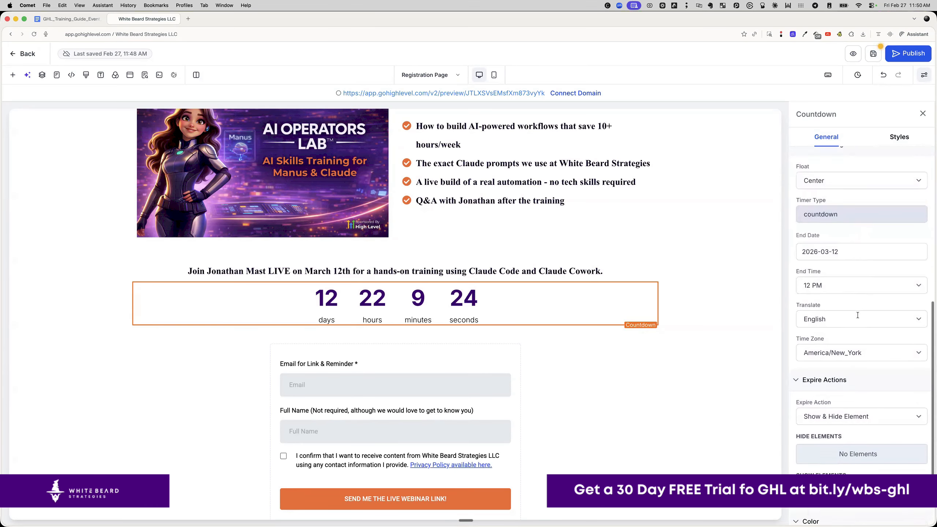
scroll(857, 315, down, 2)
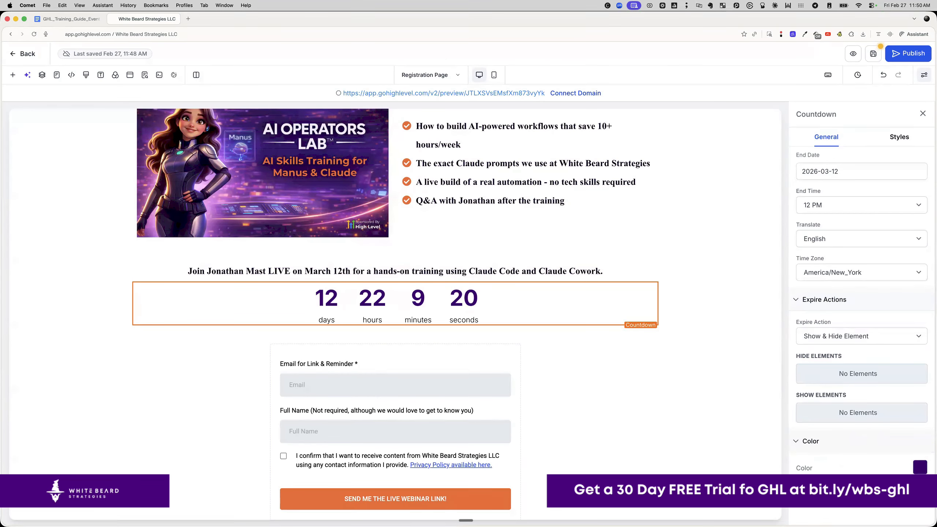
click(920, 467)
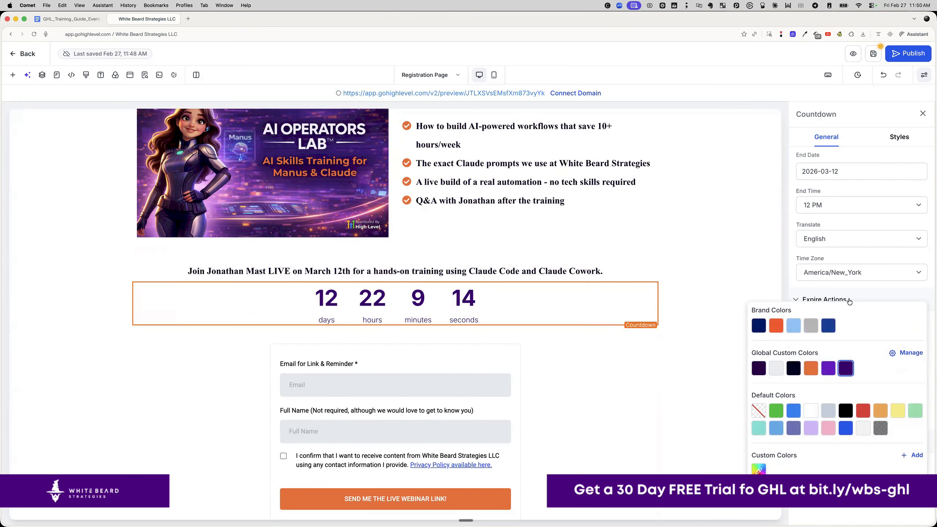
scroll(859, 310, up, 3)
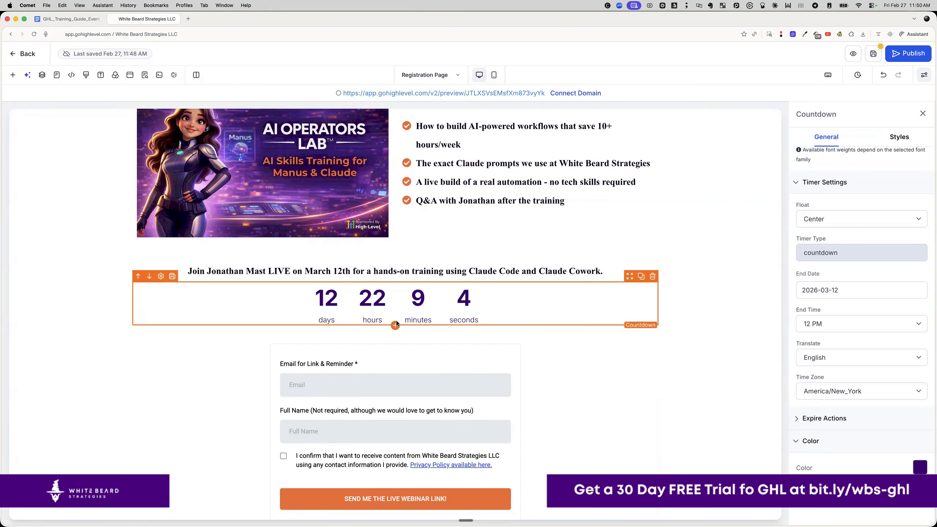
- Add a sub-headline above the countdown reading 'REGISTER BEFORE IT'S TOO LATE!'
click(12, 75)
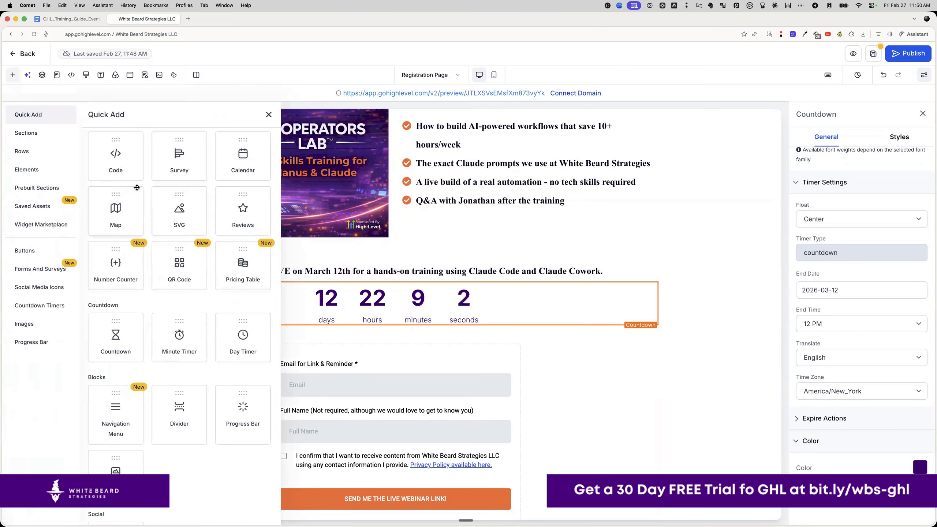
scroll(138, 195, up, 10)
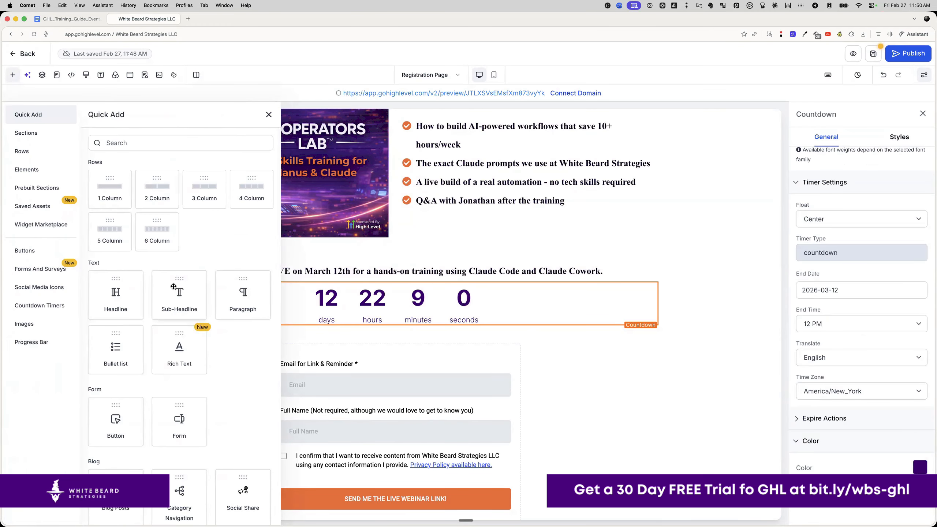
drag(174, 287, 339, 287)
triple_click(356, 301)
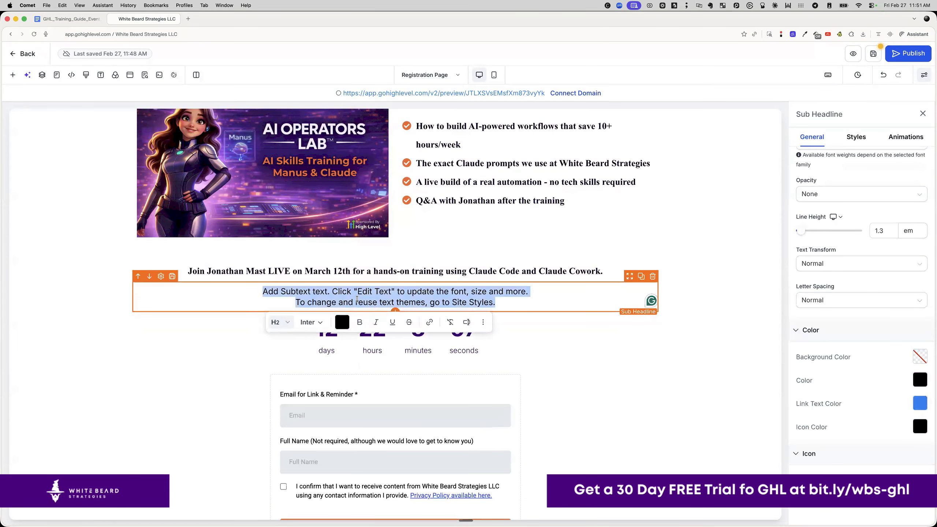
key(BackSpace)
text(REGISTER BE)
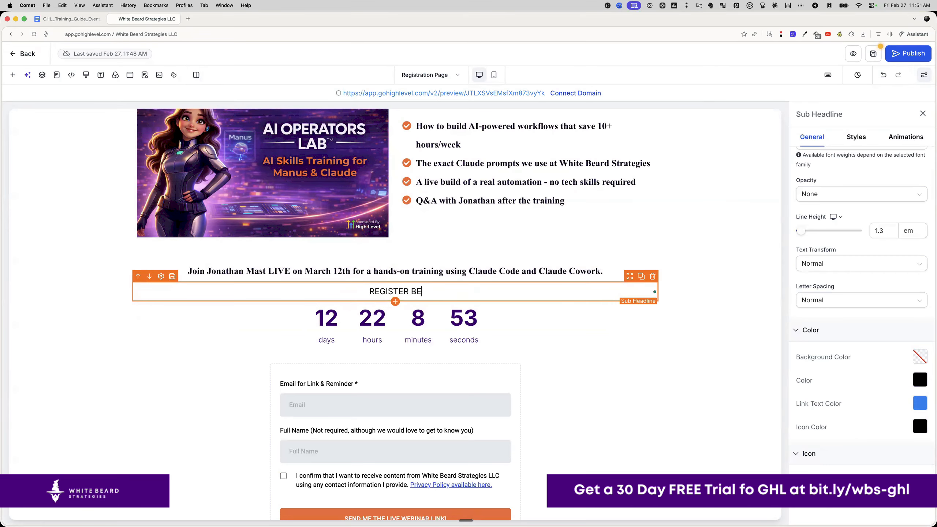
text(FORE IT"S TO)
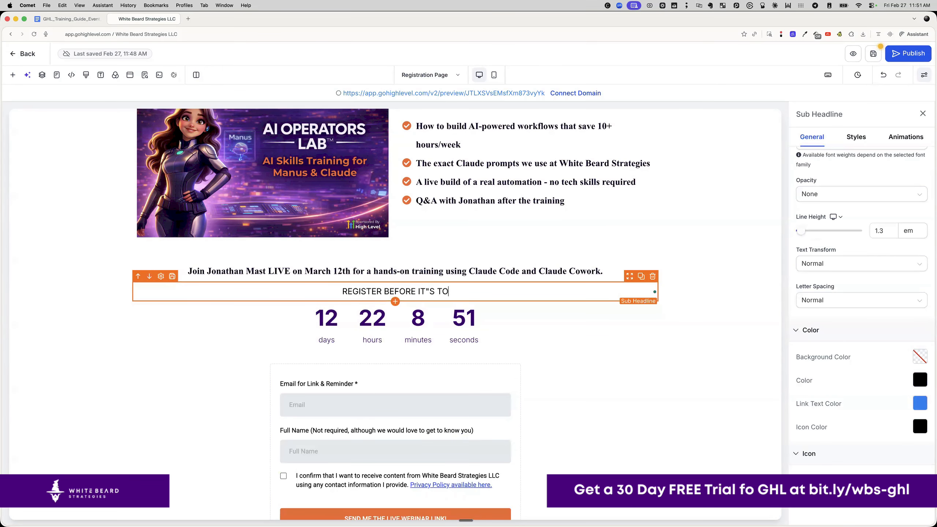
key(BackSpace)
key(BackSpace)
key(BackSpace)
key(BackSpace)
key(BackSpace)
text('S TOO LATE!)
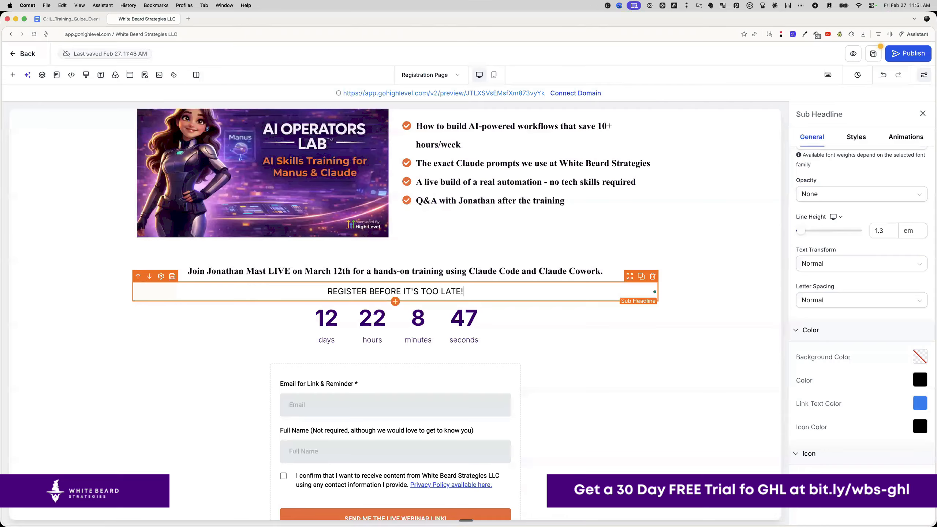
key(super+a)
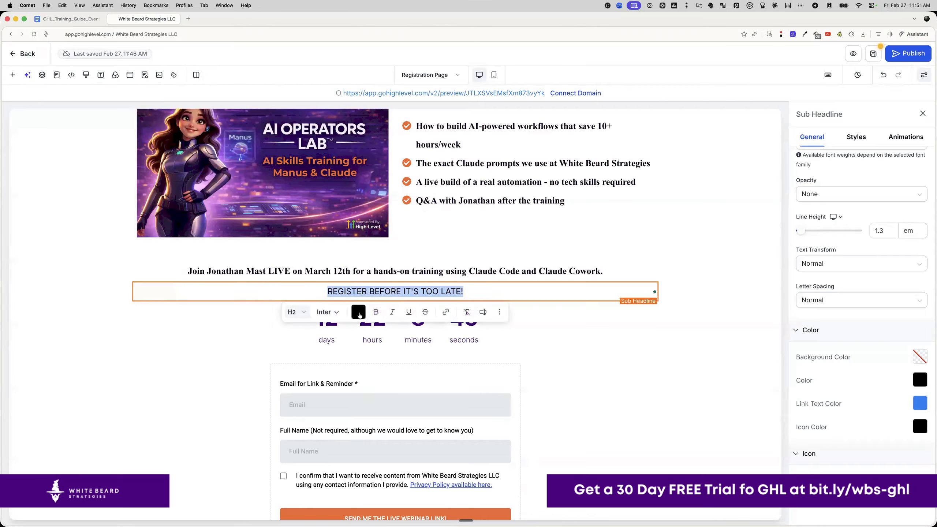
- Make the REGISTER BEFORE IT'S TOO LATE! headline a Heading 1
click(358, 312)
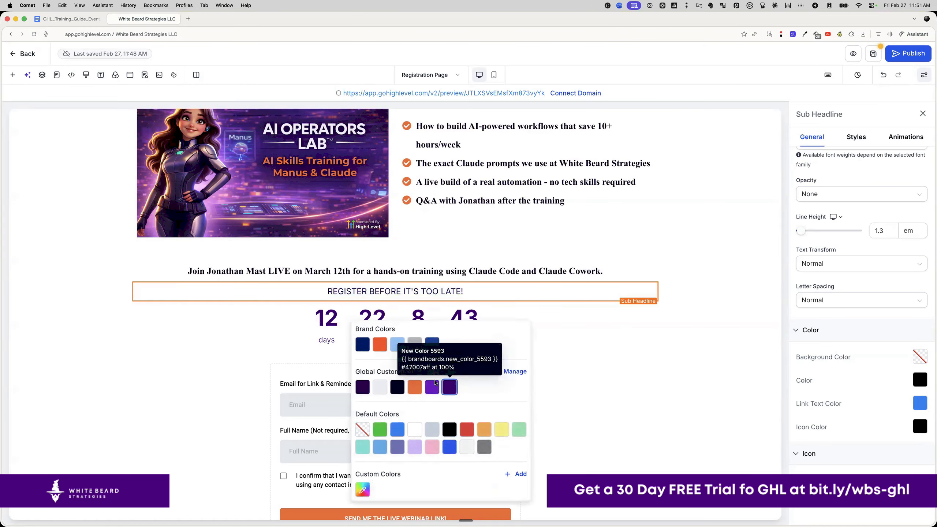
triple_click(397, 288)
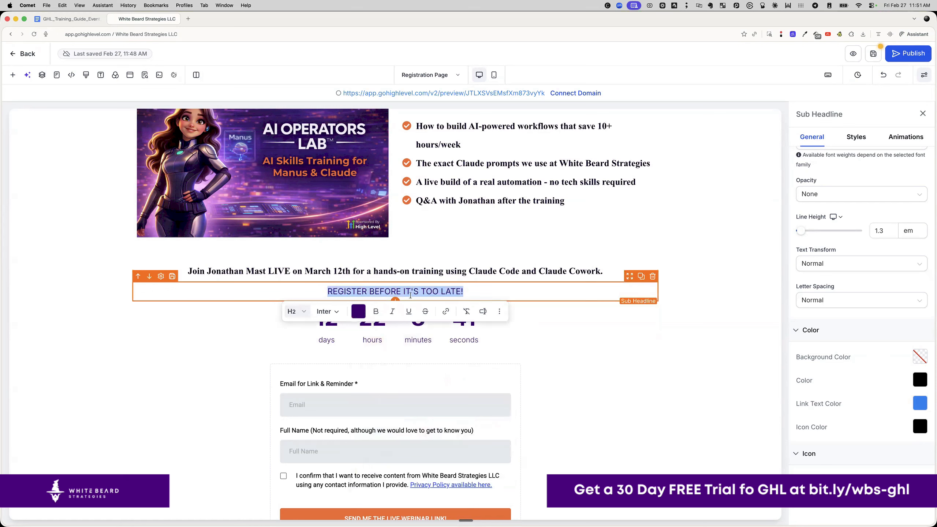
click(304, 312)
click(318, 333)
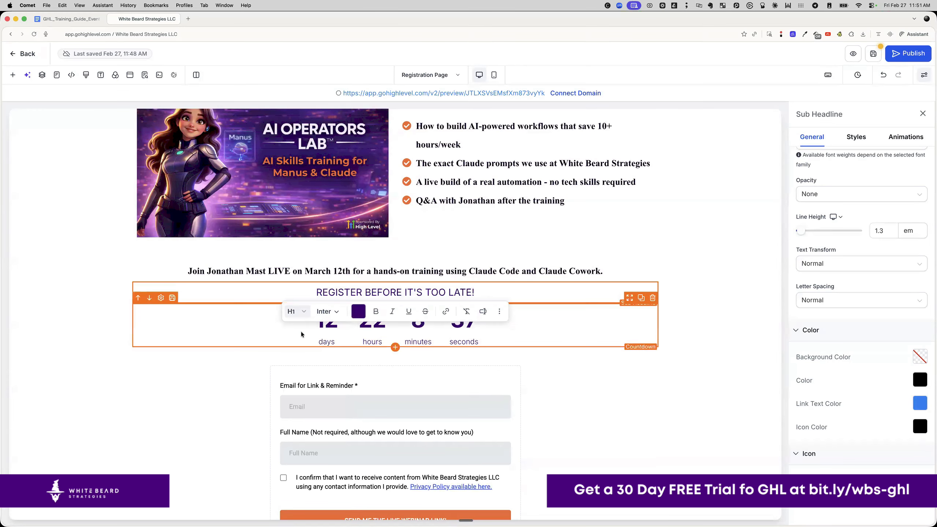
triple_click(361, 293)
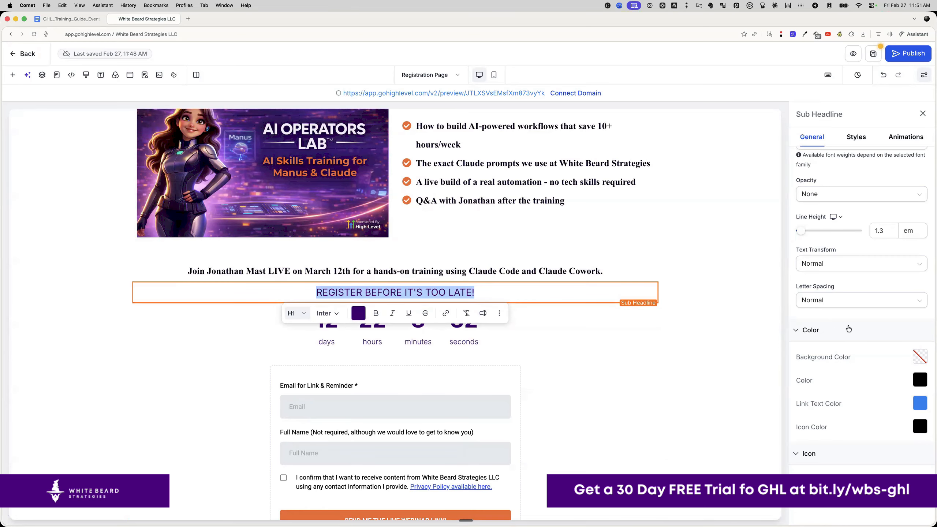
- Set the headline's font size to 32 and font weight to 800 Extra Bold
click(855, 140)
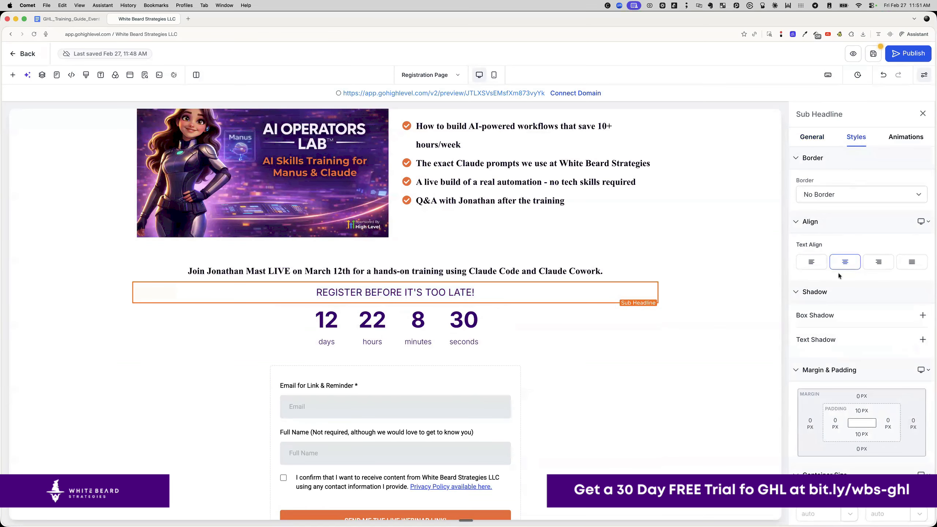
scroll(848, 295, down, 5)
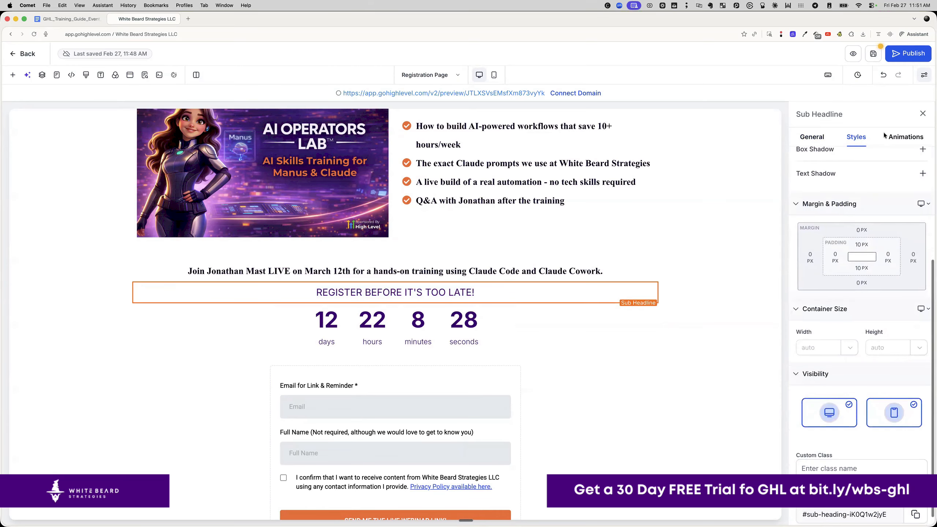
click(811, 137)
scroll(848, 225, down, 2)
drag(884, 225, 865, 226)
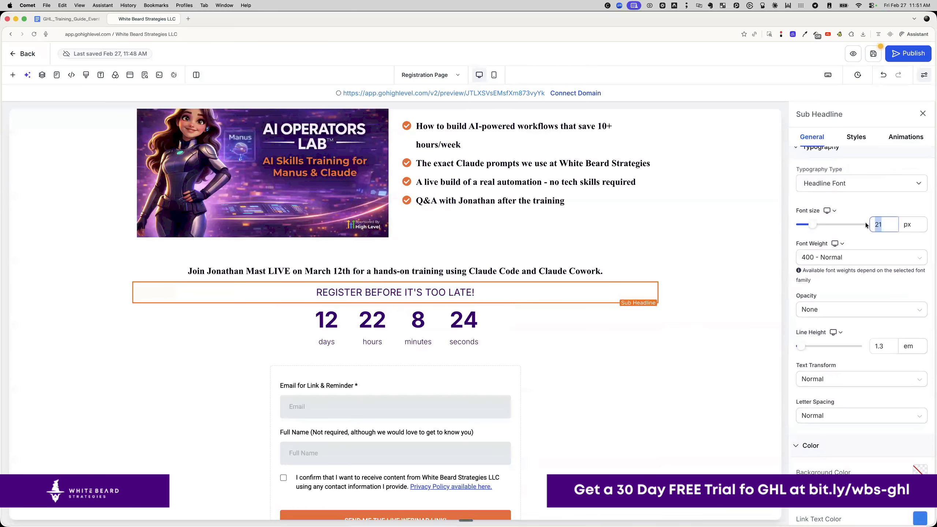
text(32)
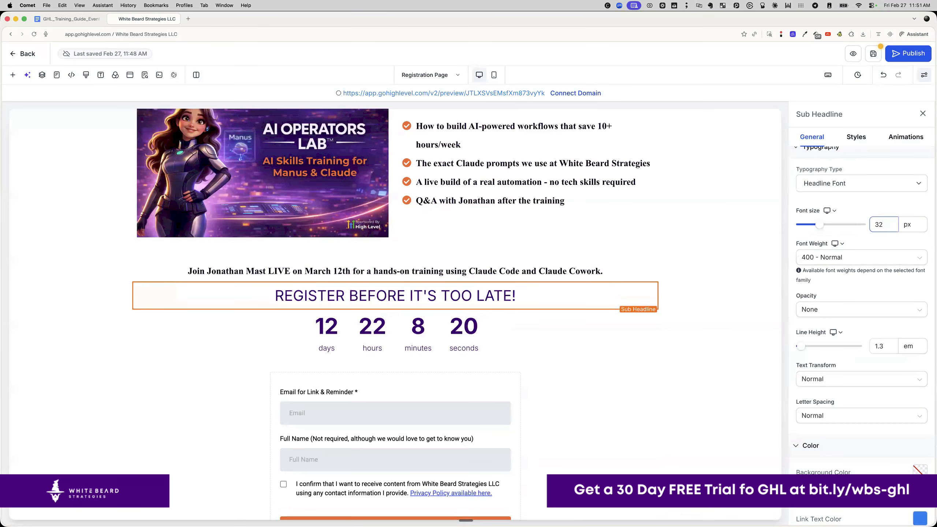
click(863, 257)
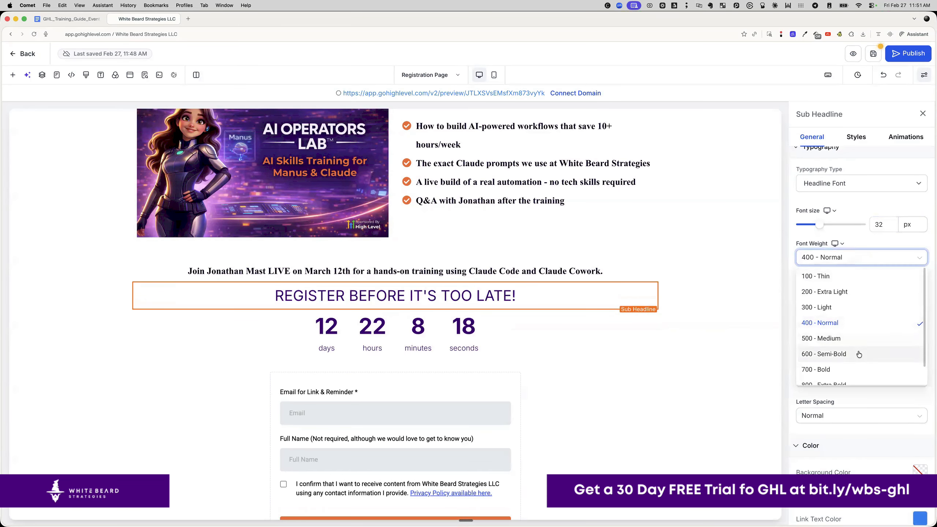
scroll(865, 369, down, 1)
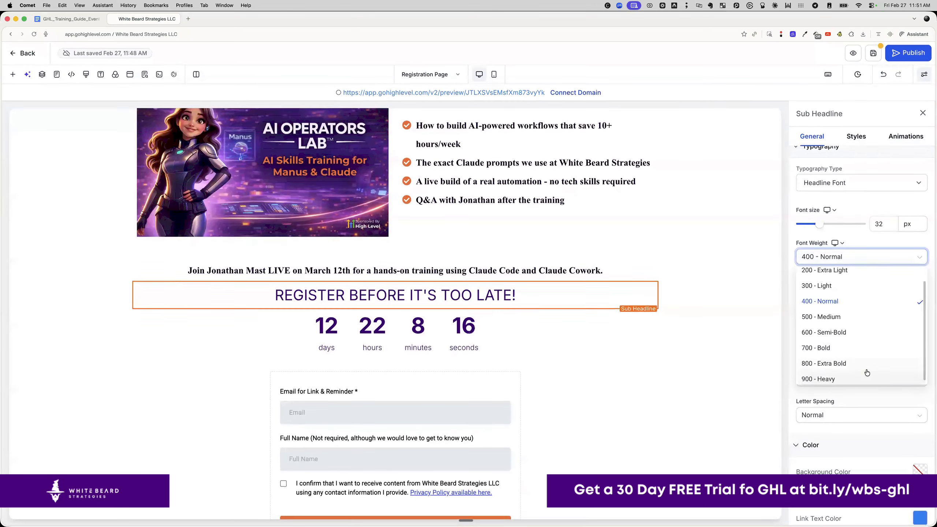
click(867, 365)
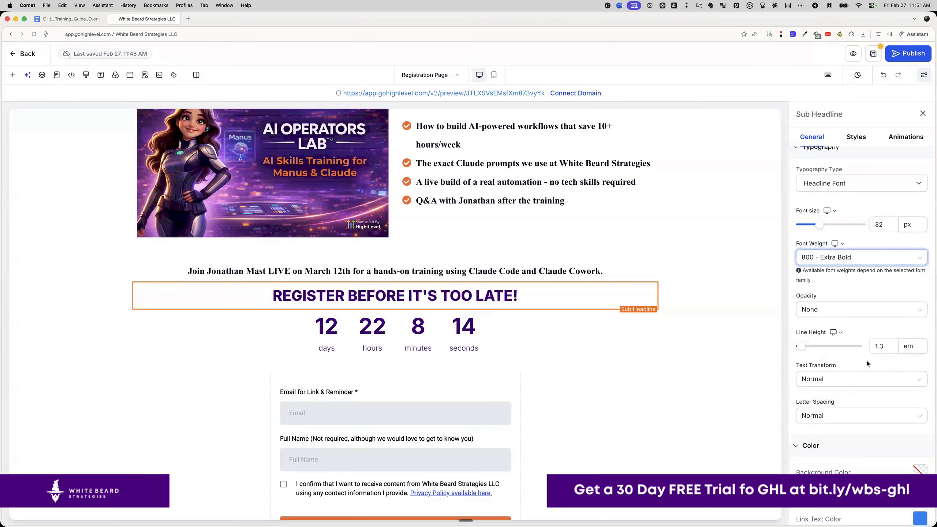
click(882, 345)
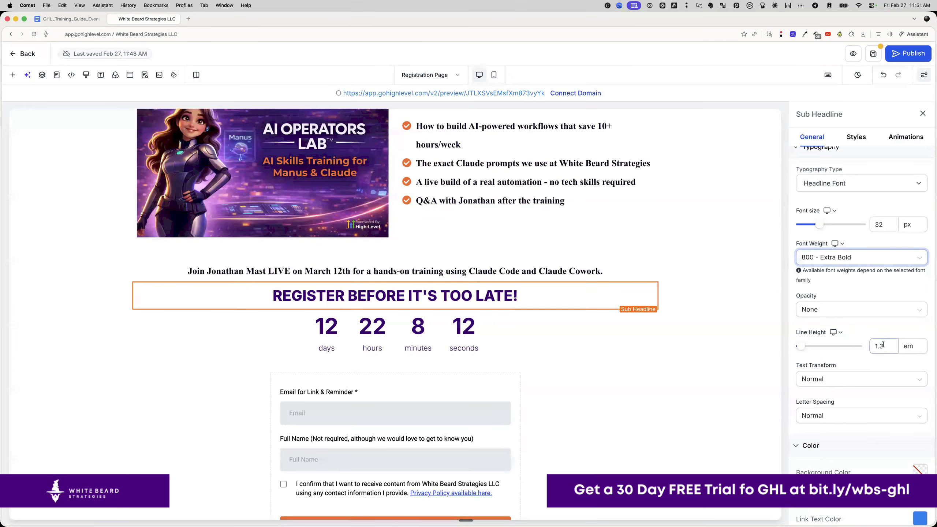
- Colour the headline text with the orange global colour
double_click(461, 296)
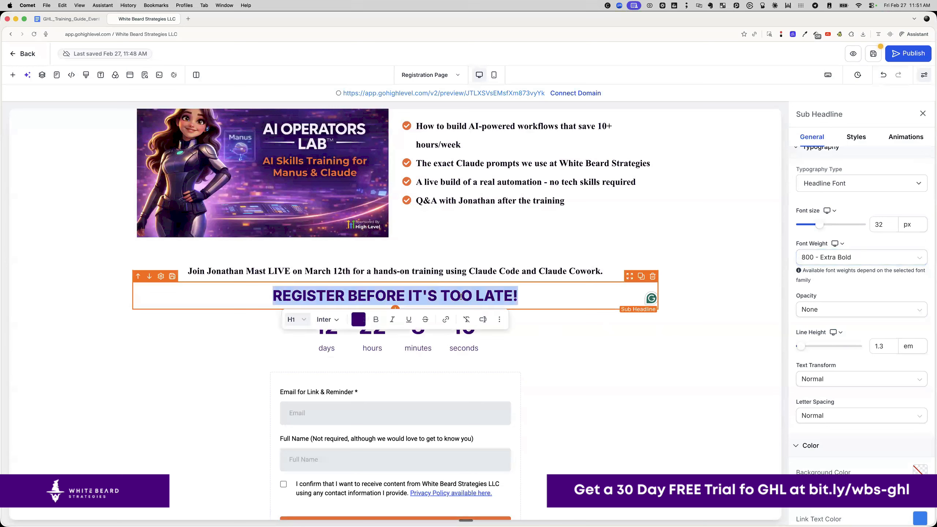
click(361, 321)
click(415, 395)
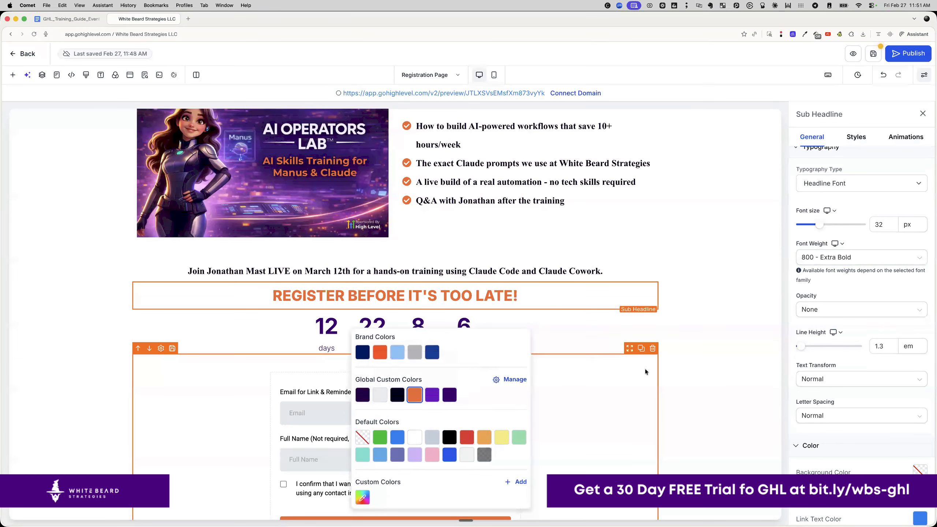
click(708, 323)
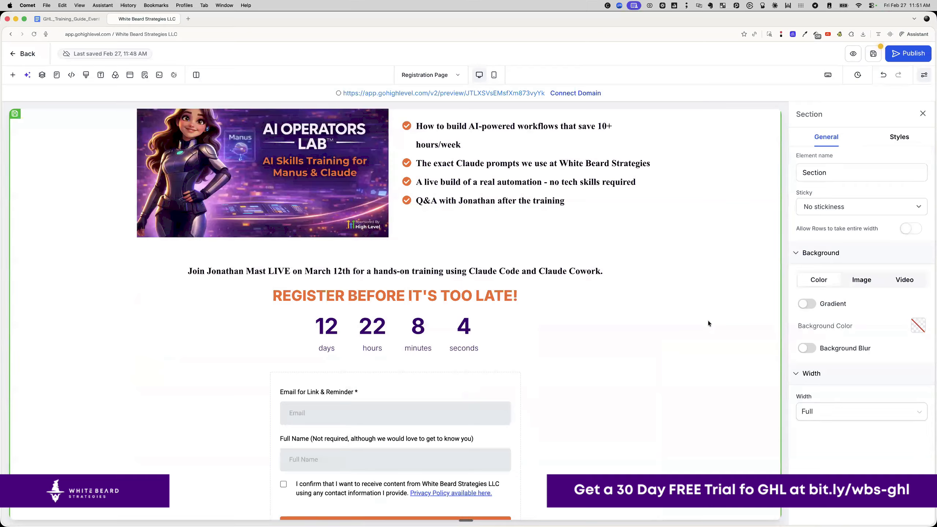
- Save the registration page from the editor toolbar
scroll(707, 321, down, 3)
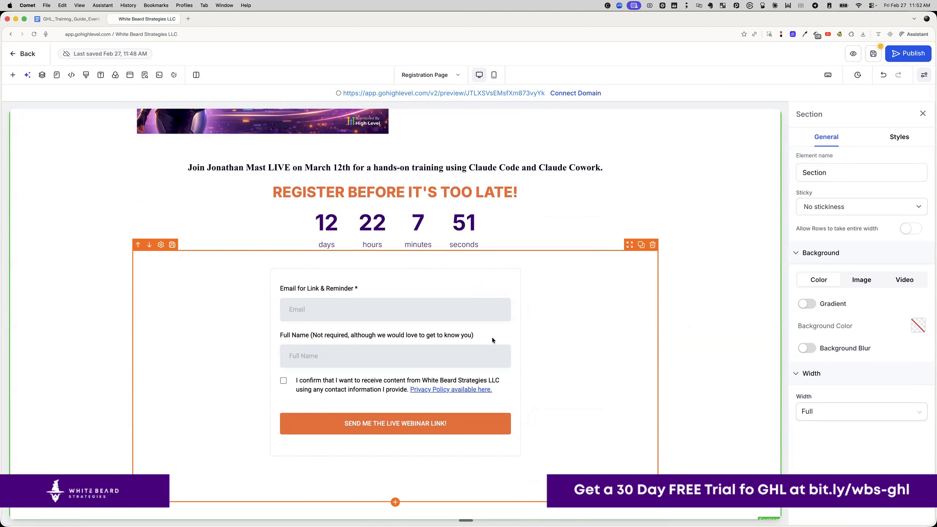
click(873, 54)
- Publish the funnel with go.whitebeardstrategies.com selected as its domain
click(912, 54)
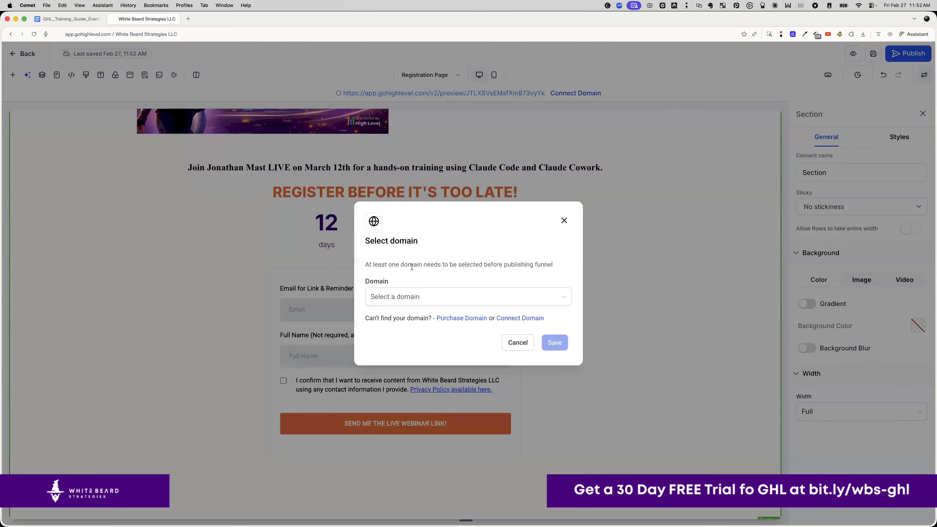
click(418, 296)
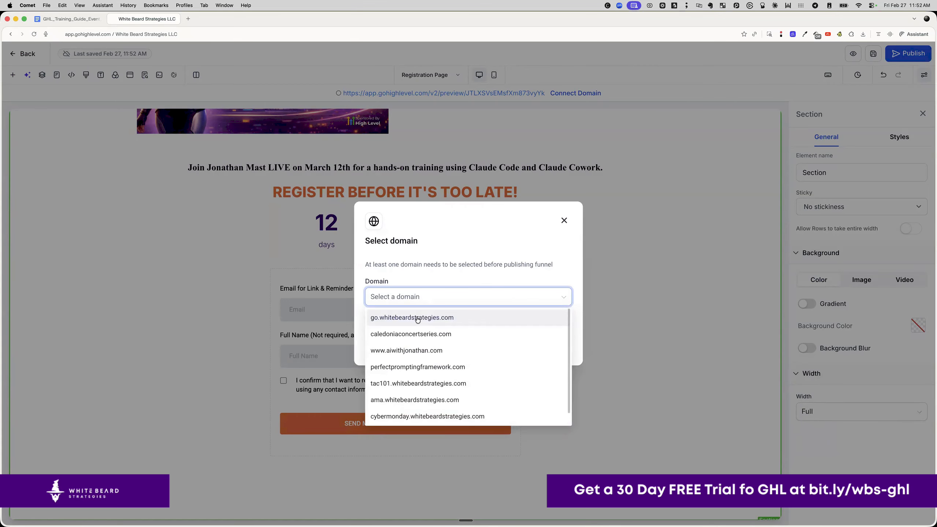
click(417, 318)
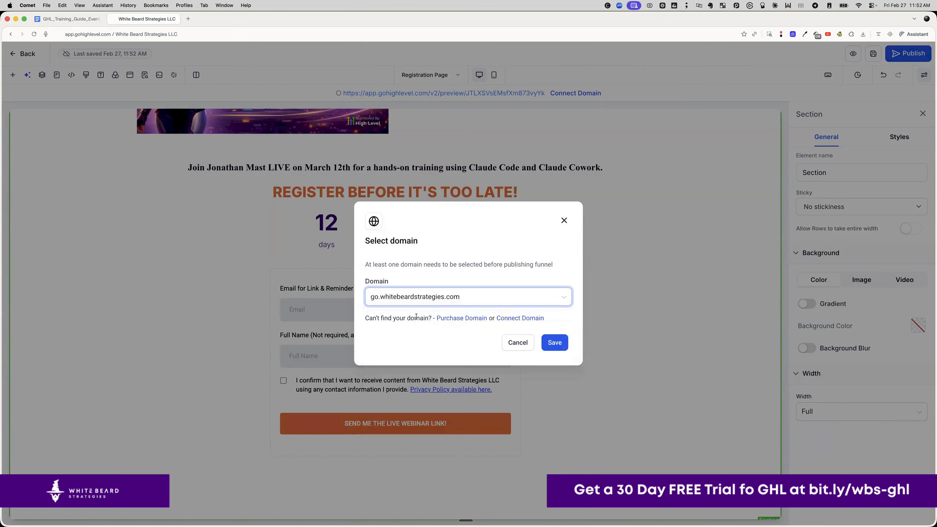
click(560, 345)
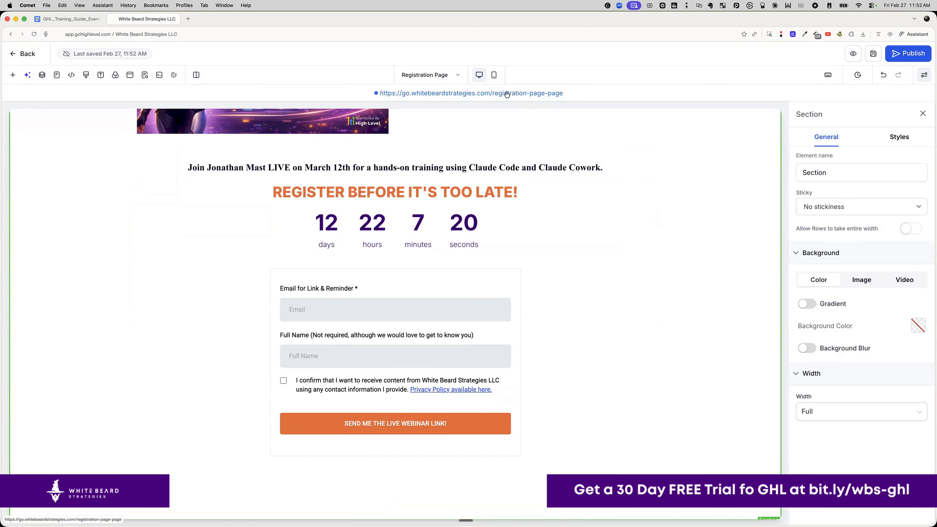
- In mobile layout, set the headline font size to 40 px
scroll(537, 218, up, 7)
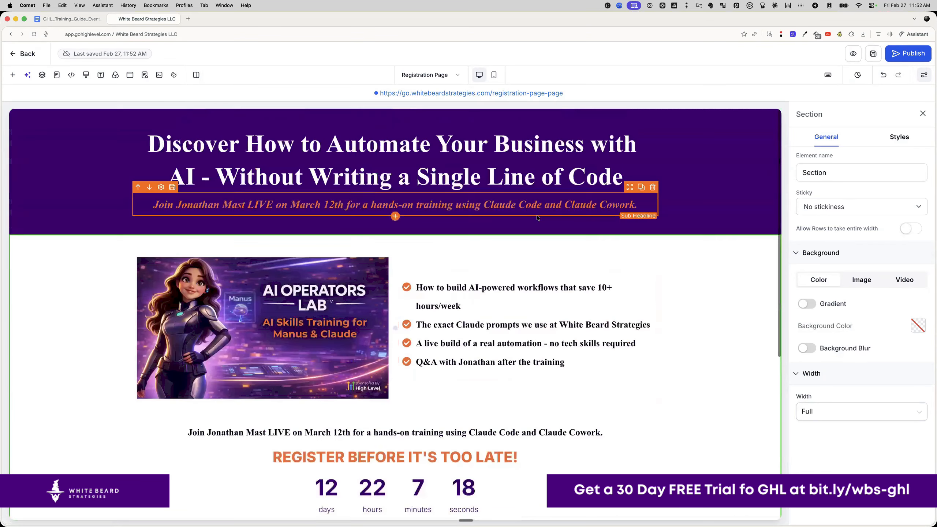
click(493, 76)
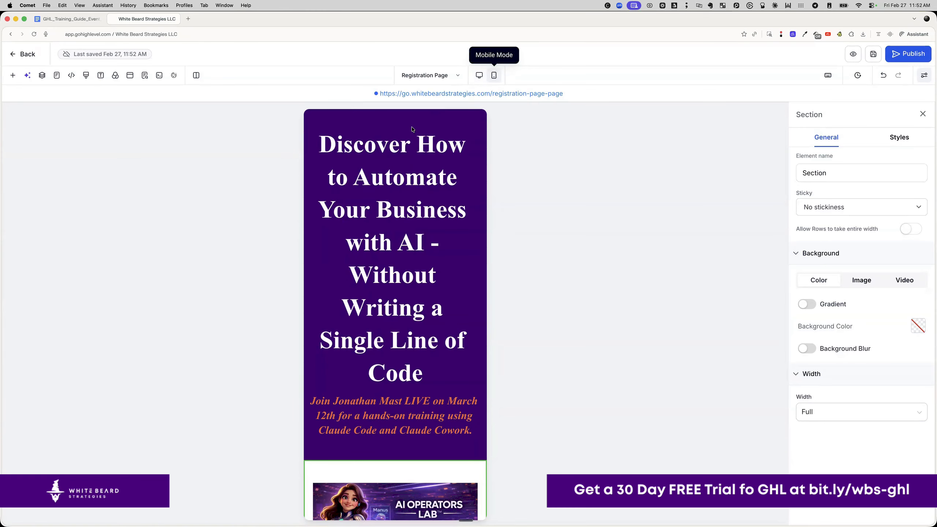
click(335, 143)
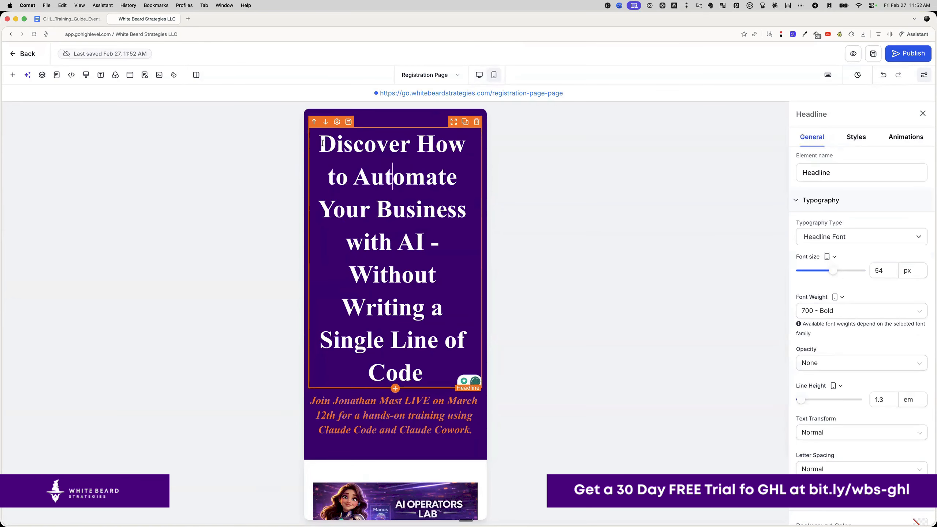
drag(319, 144, 458, 365)
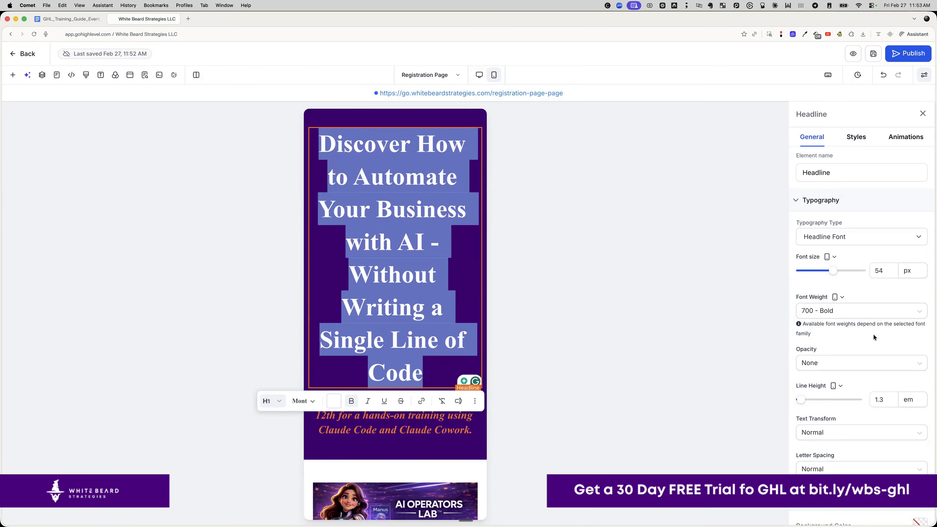
drag(835, 273, 823, 271)
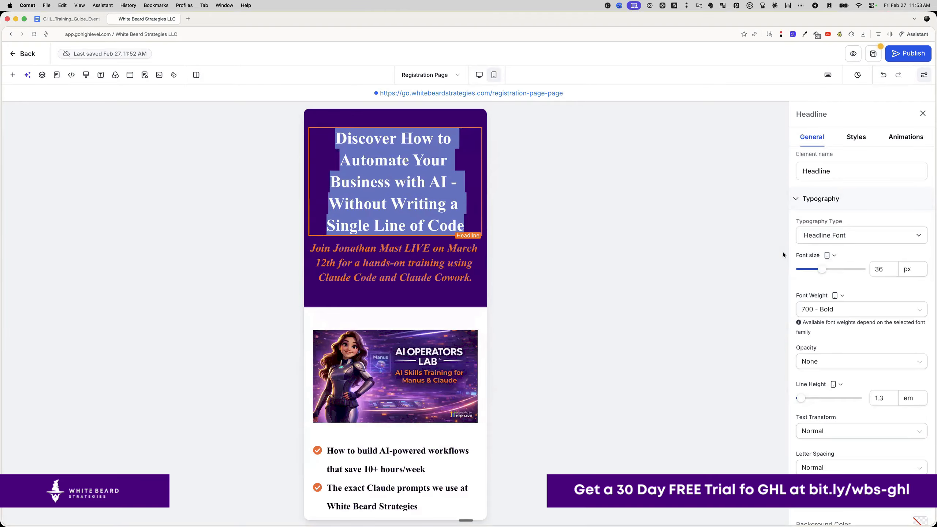
click(880, 266)
double_click(881, 266)
text(40)
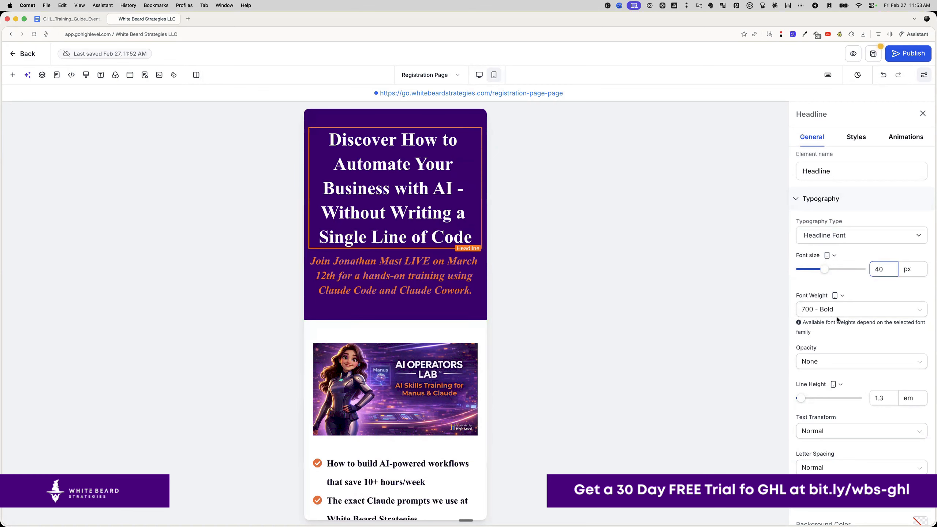
- Set the mobile headline's line height to 1.1
click(887, 393)
drag(887, 393, 865, 396)
text(1)
key(BackSpace)
text(11)
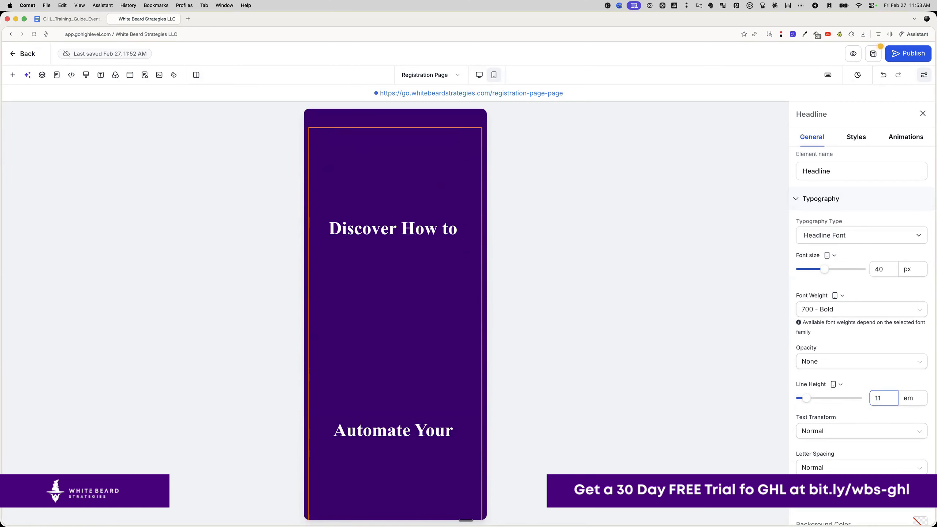
key(BackSpace)
text(.1)
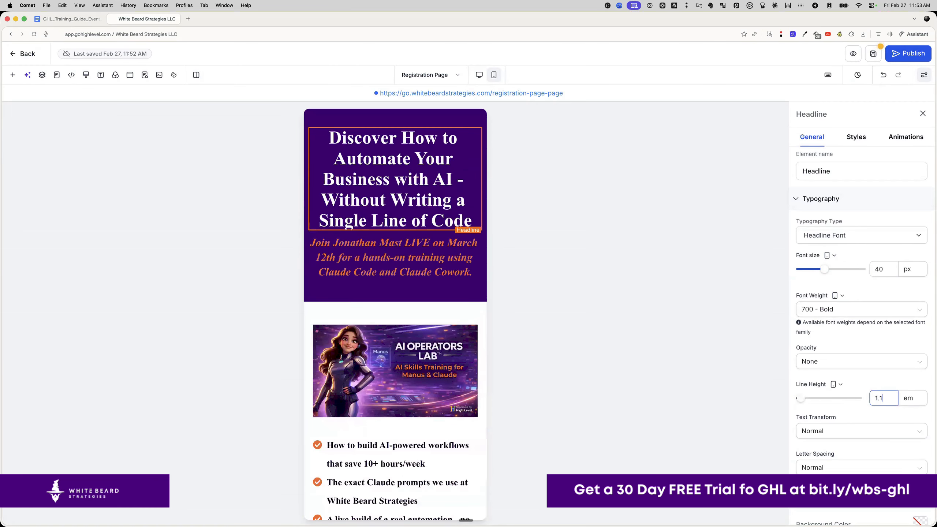
click(433, 245)
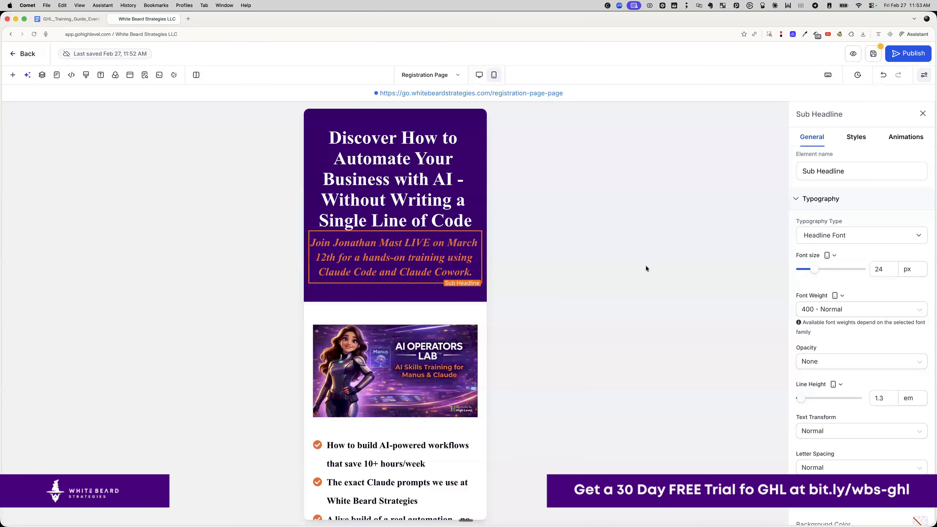
- Give the mobile subheadline 20 px of left and right padding
click(856, 137)
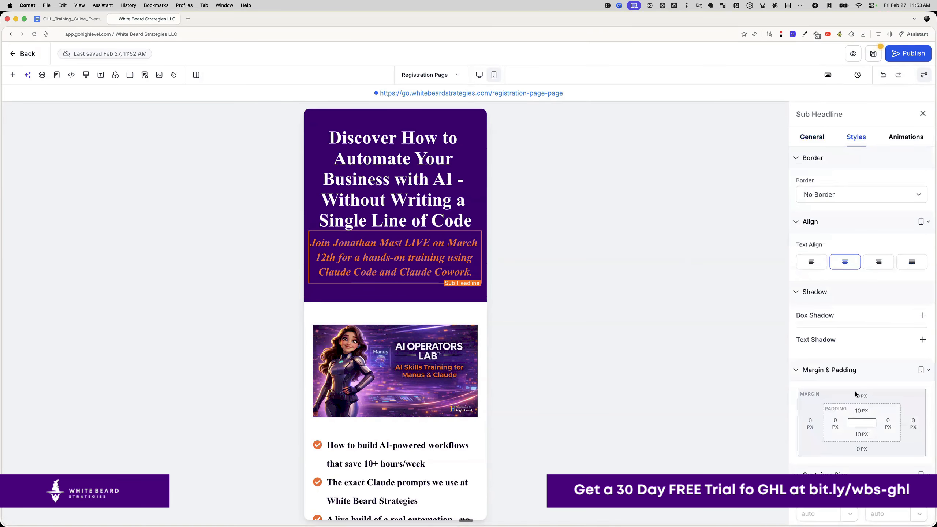
click(836, 423)
click(852, 469)
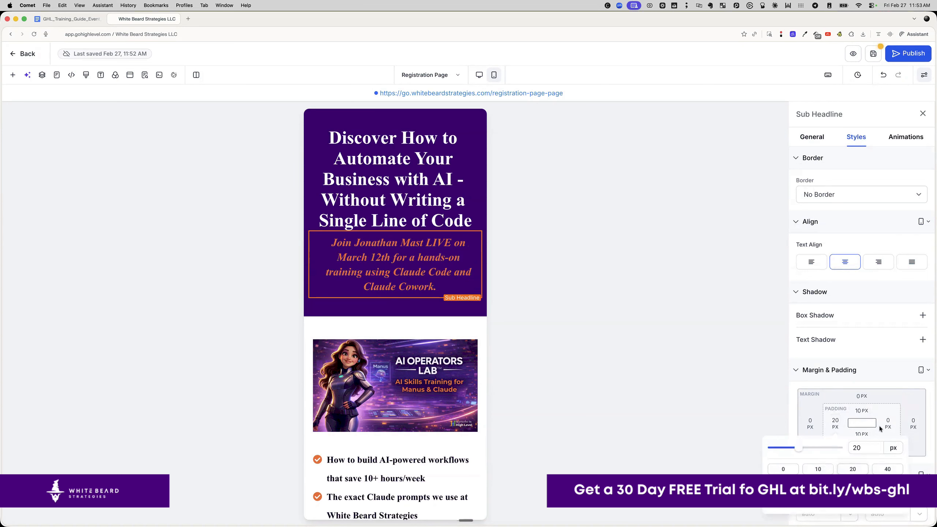
click(888, 422)
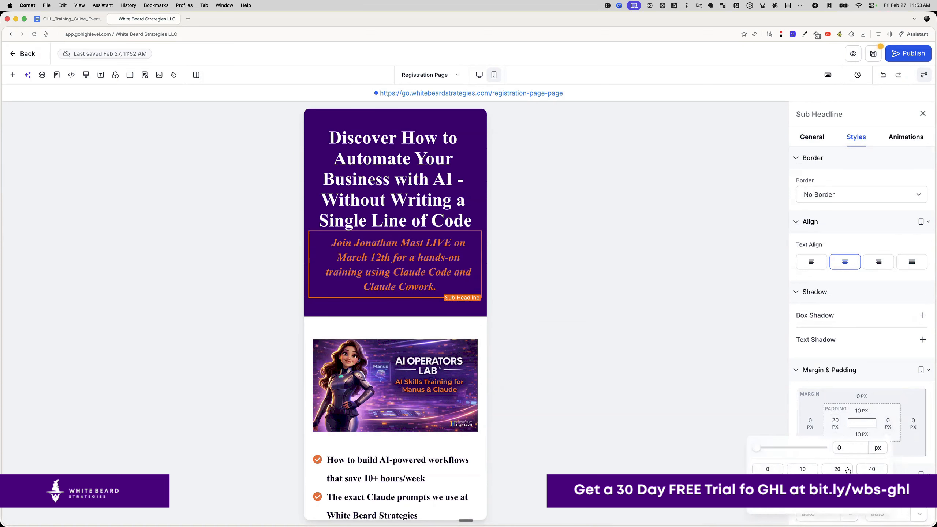
click(848, 469)
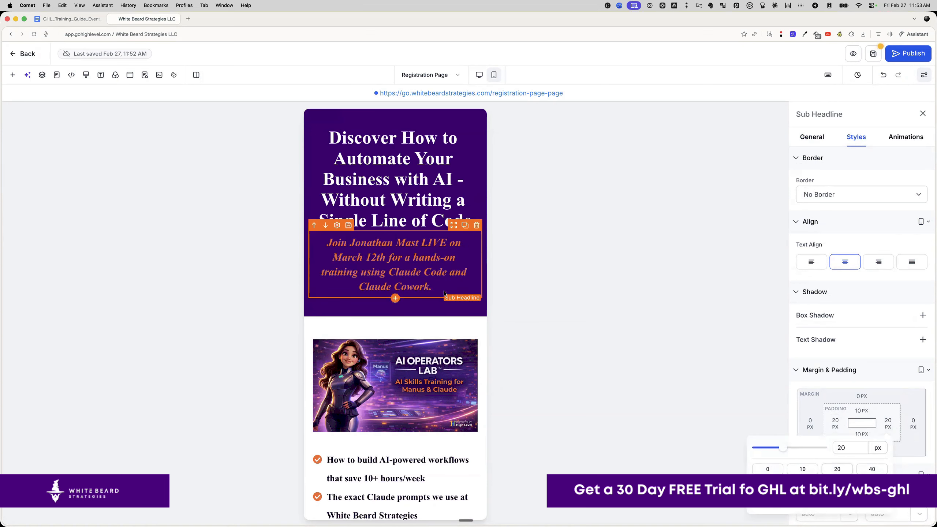
click(572, 265)
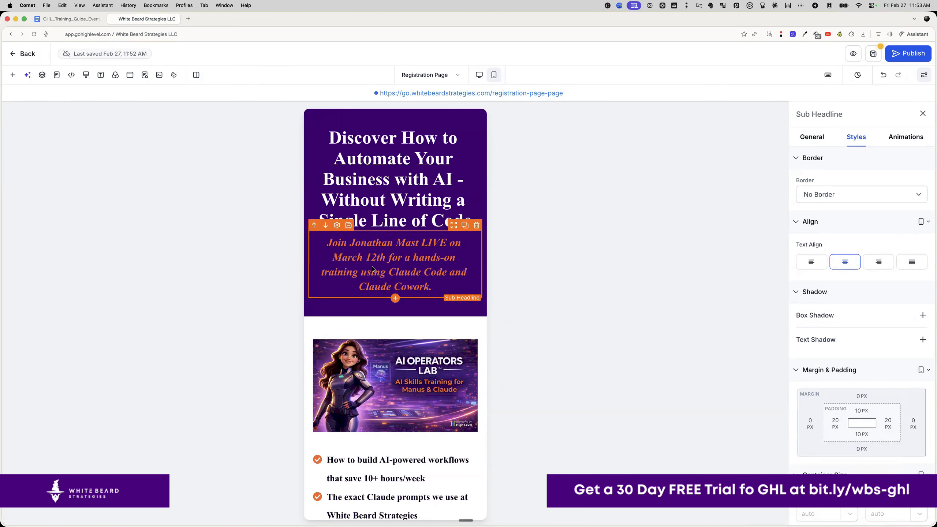
scroll(418, 385, down, 5)
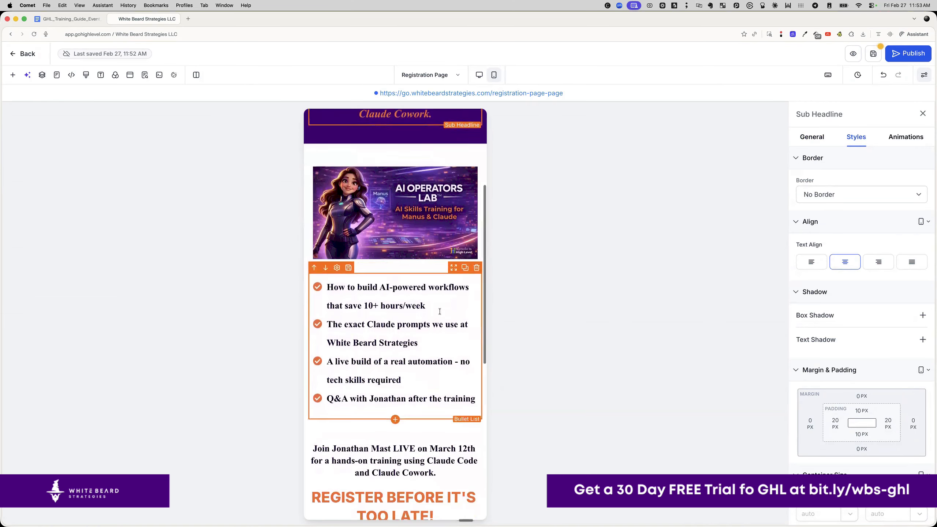
scroll(417, 382, down, 3)
scroll(419, 384, down, 9)
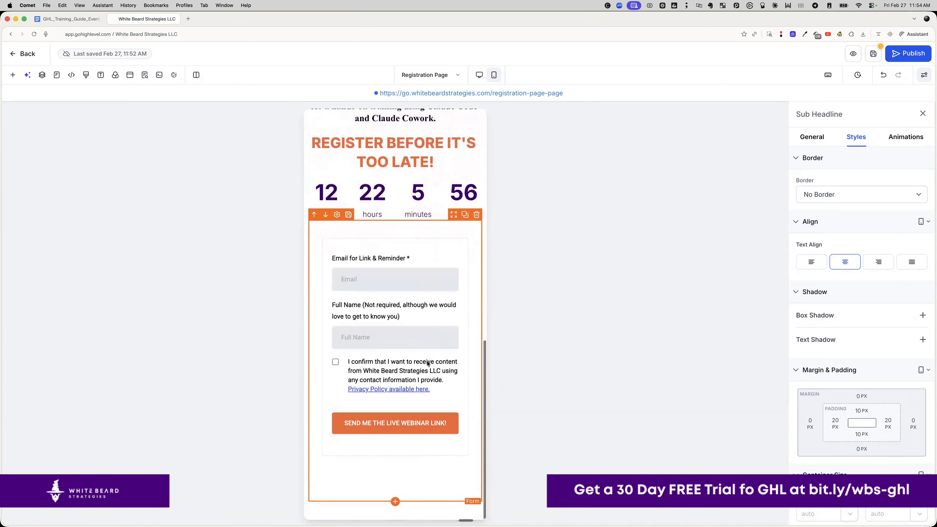
scroll(427, 361, up, 15)
scroll(427, 360, up, 3)
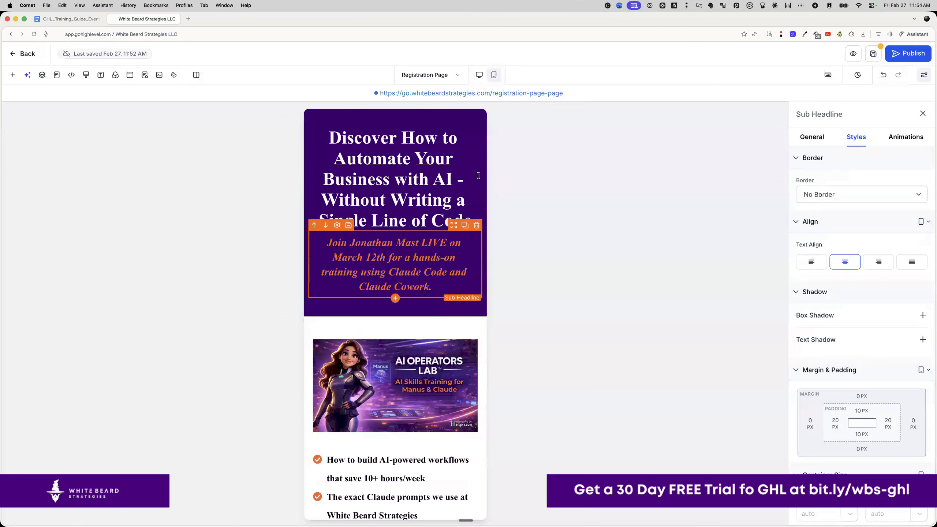
- Save the page, return to desktop layout, and republish the registration page
click(869, 58)
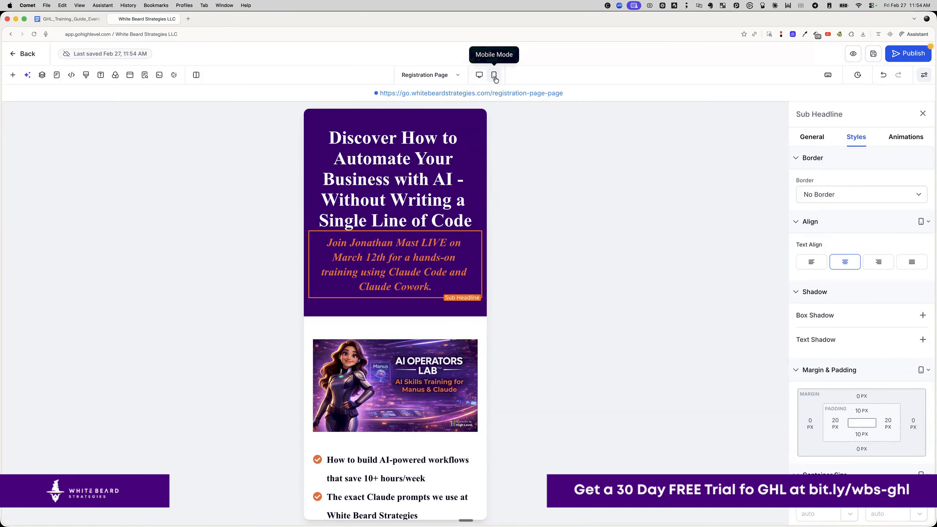
click(480, 76)
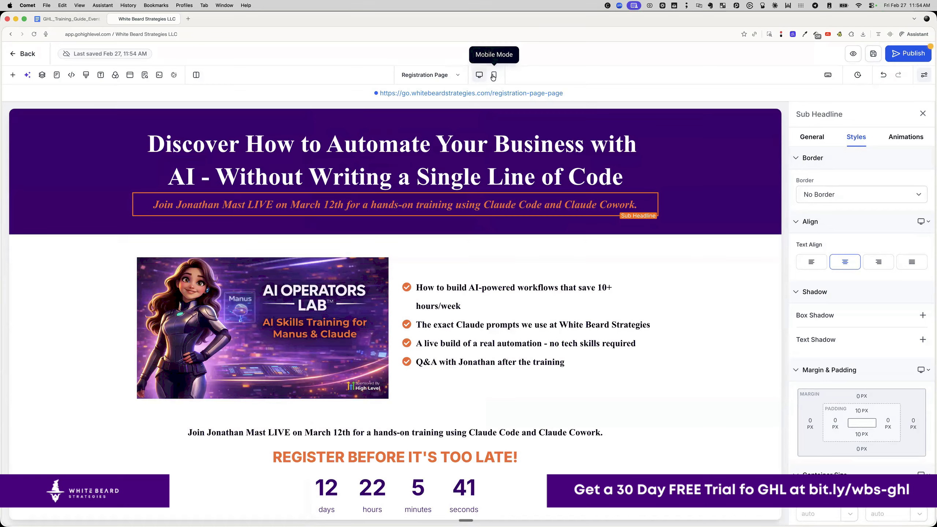
click(493, 76)
click(481, 75)
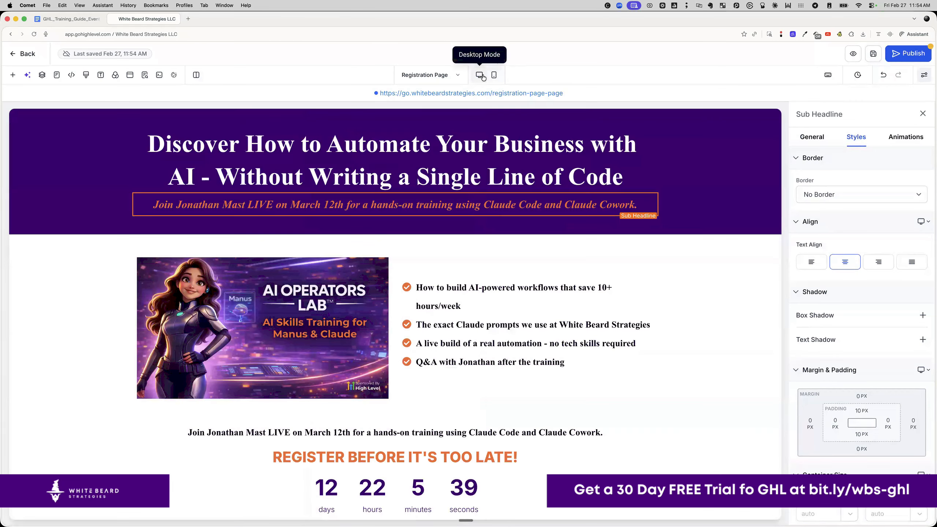
click(907, 59)
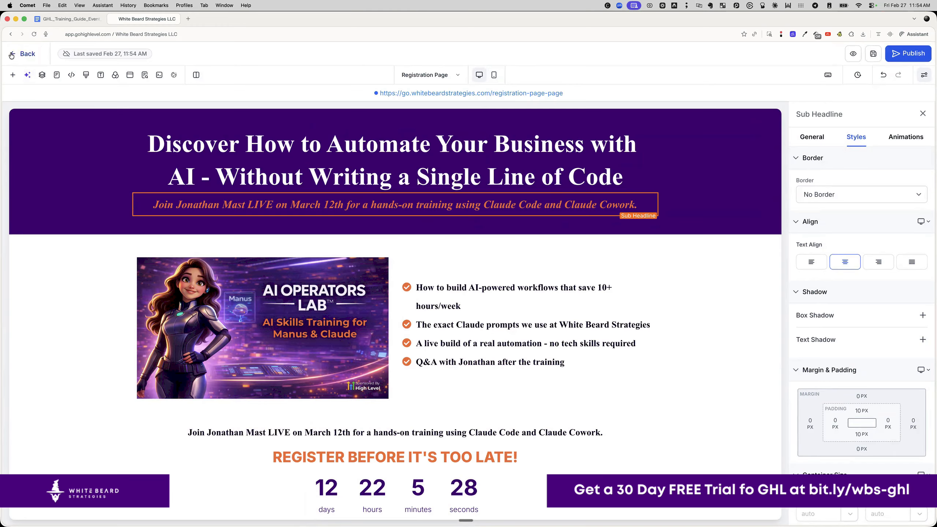
- Exit the page editor and review the training guide document
click(11, 56)
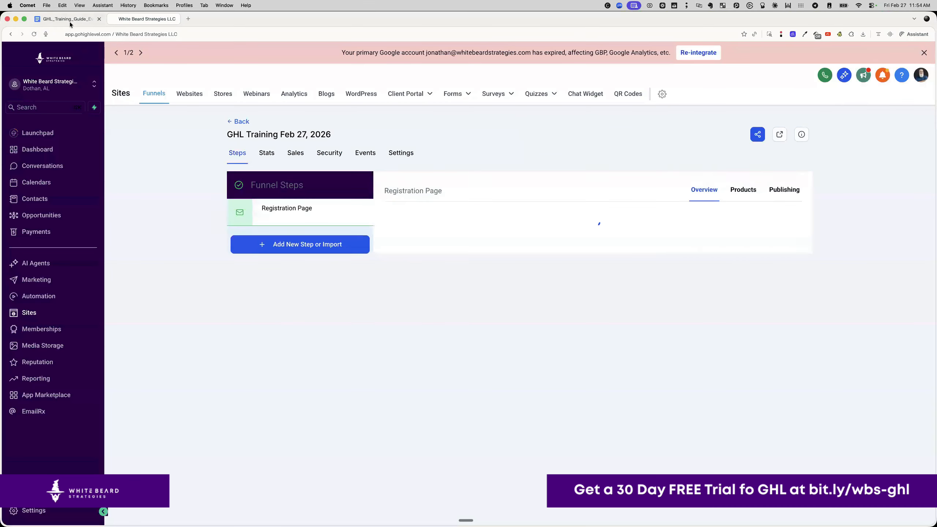
click(70, 19)
scroll(326, 303, down, 5)
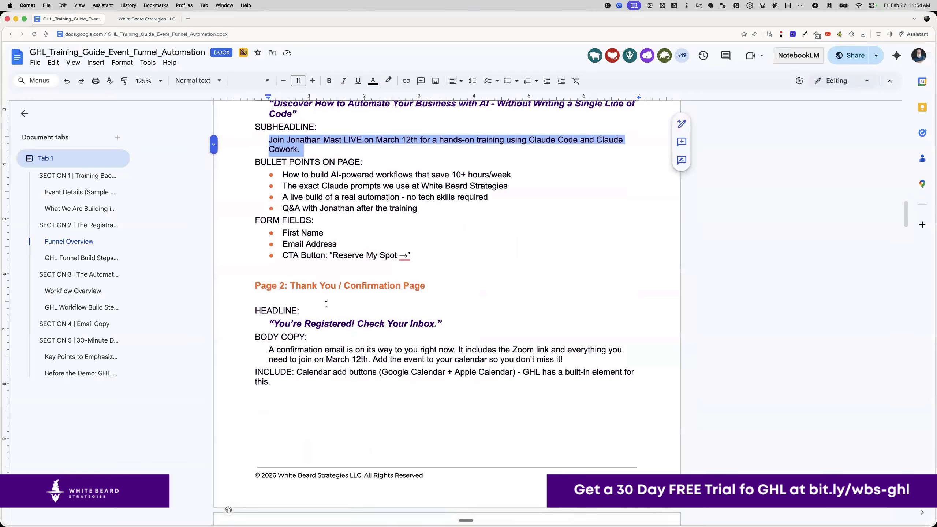
scroll(326, 303, down, 1)
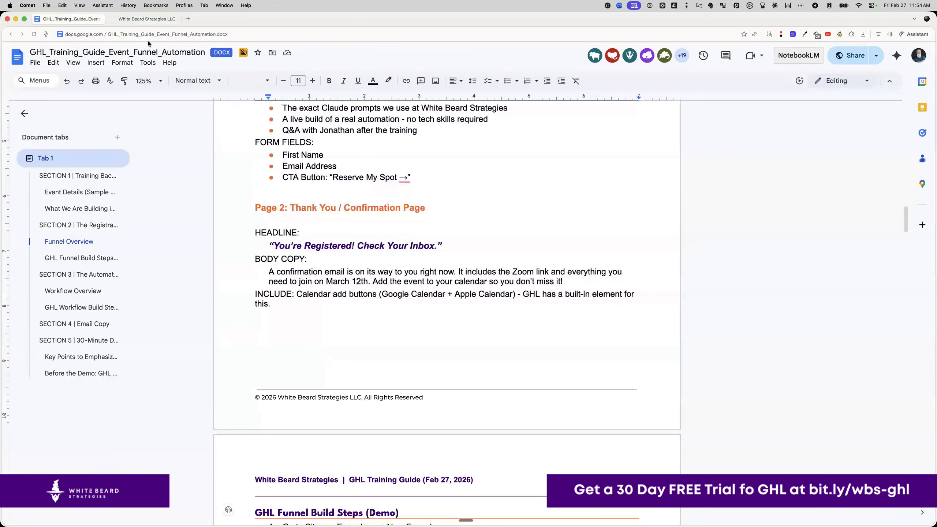
click(135, 20)
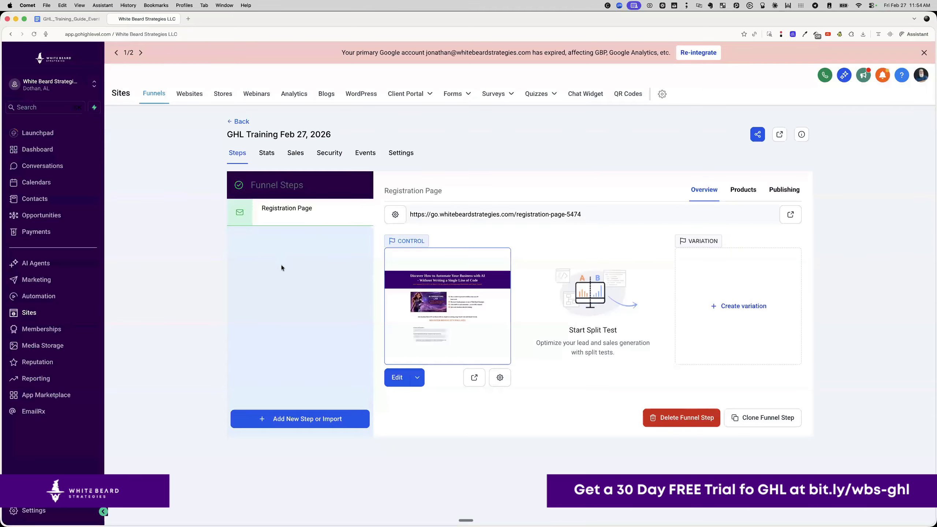
- Create a new funnel step named 'Thank You'
click(307, 421)
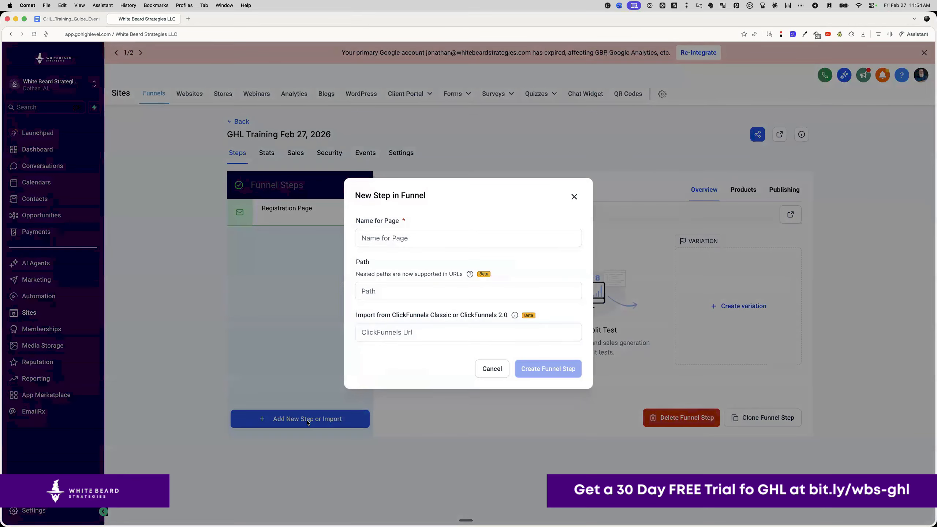
click(395, 242)
text(T)
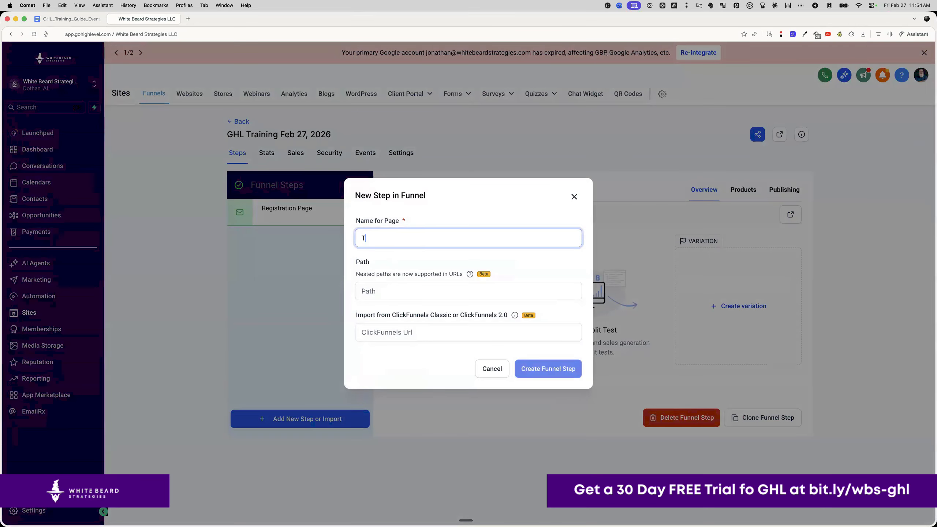
text(hank You)
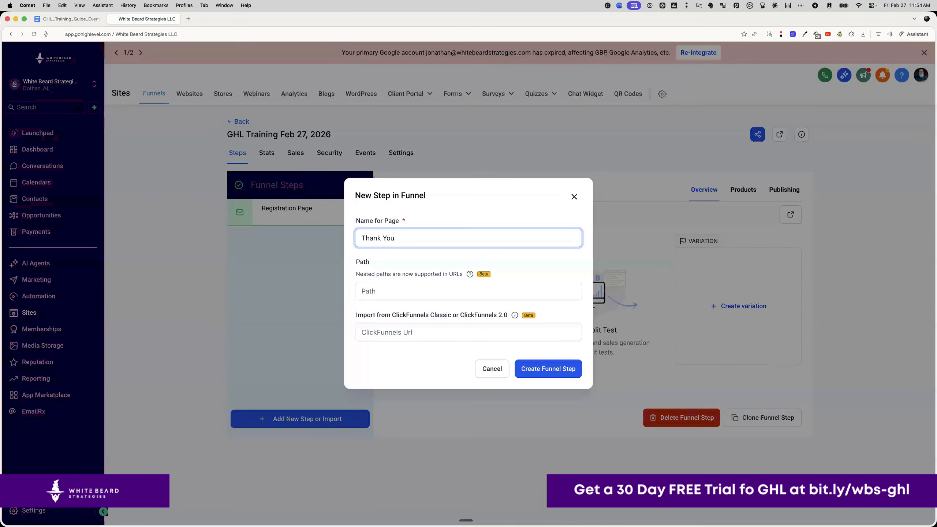
click(547, 369)
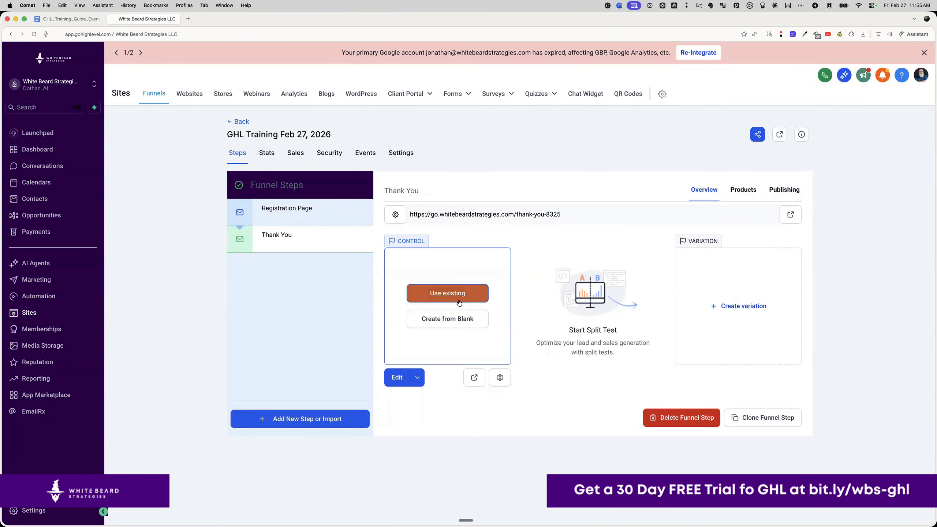
- Start the page from blank and add a section with the dark purple background swatch
click(452, 326)
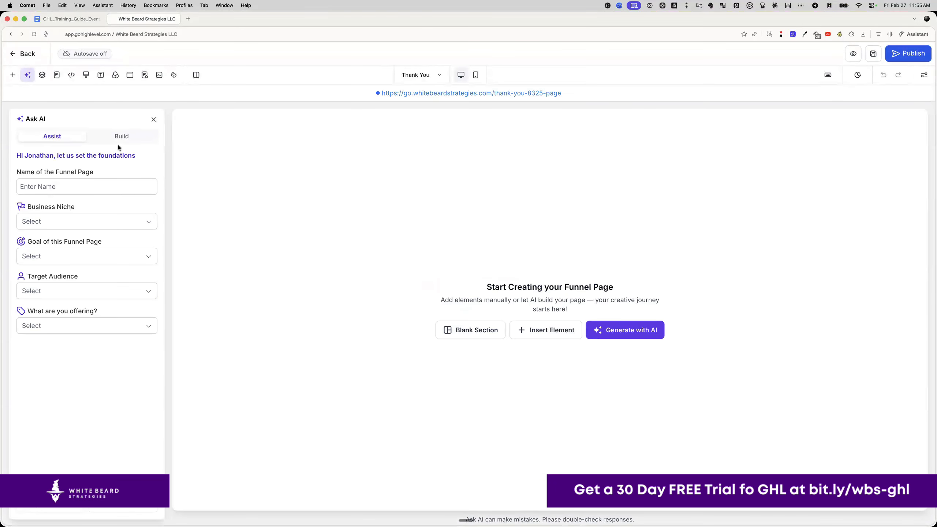
click(153, 120)
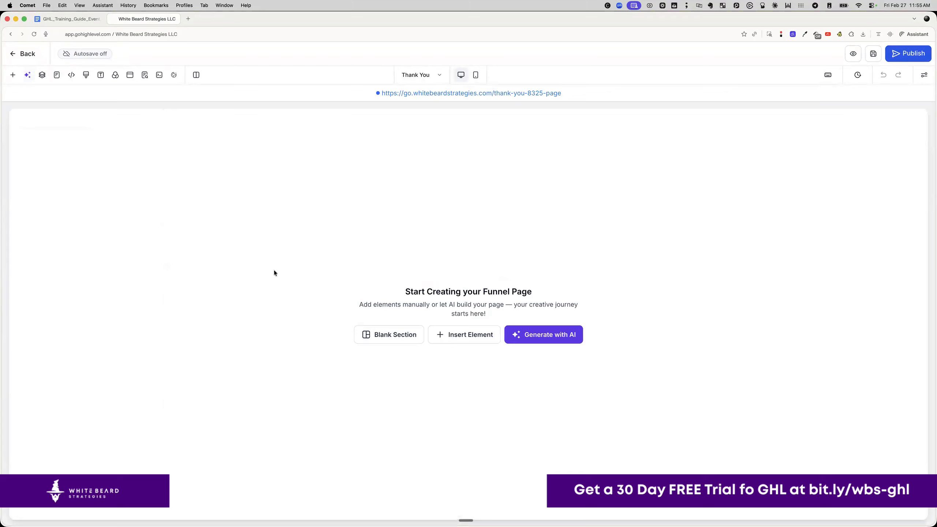
click(393, 335)
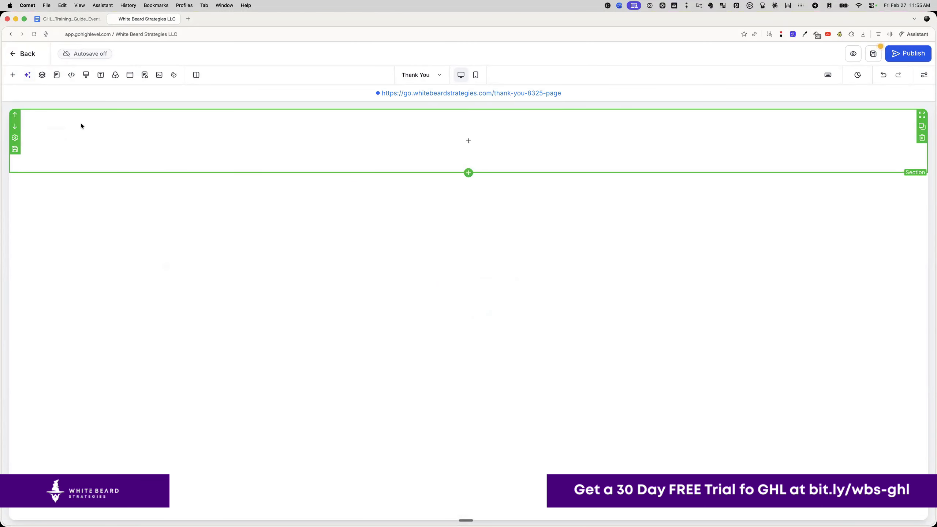
click(15, 139)
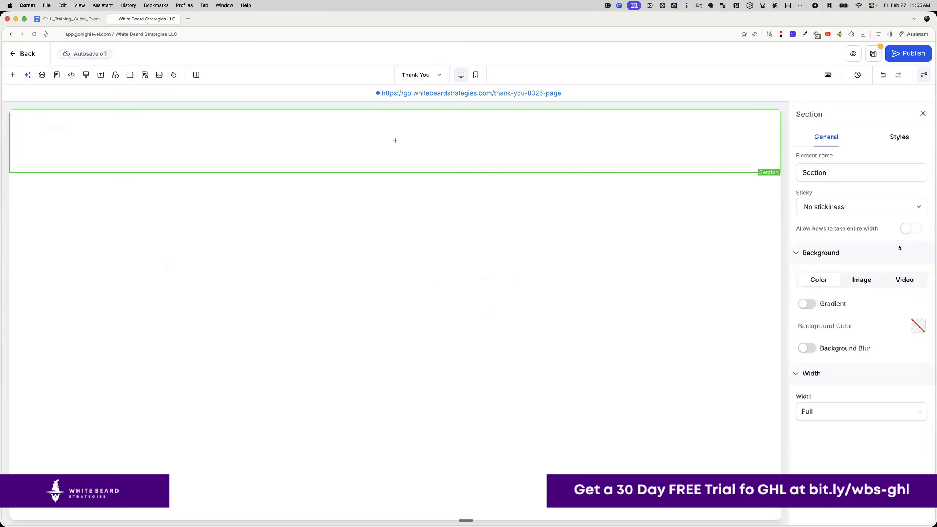
click(918, 325)
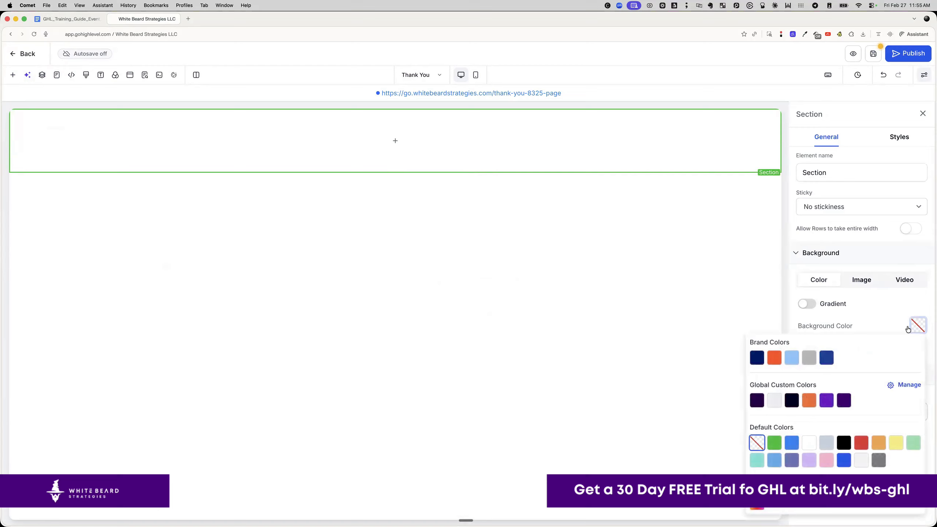
click(844, 402)
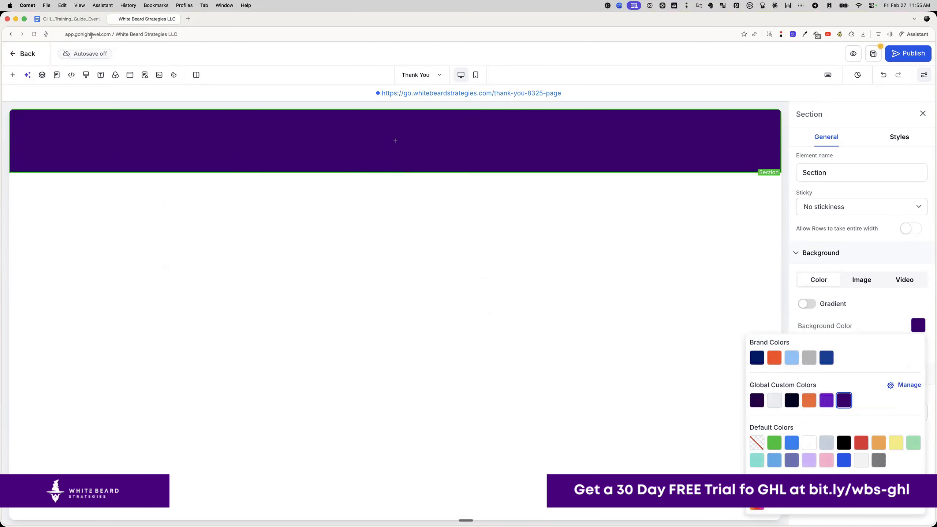
- Copy the Thank You headline text from the training guide document
click(77, 19)
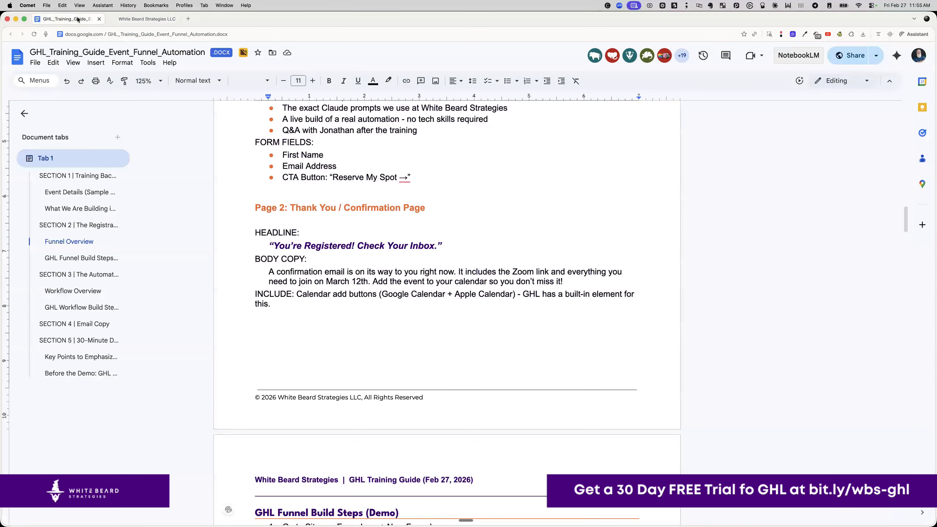
click(288, 249)
drag(273, 247, 438, 252)
key(super+c)
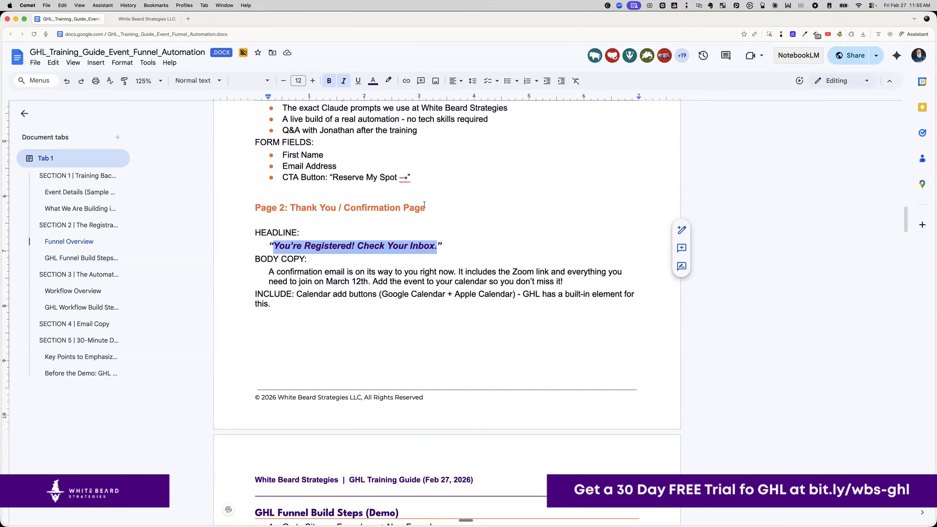
click(147, 19)
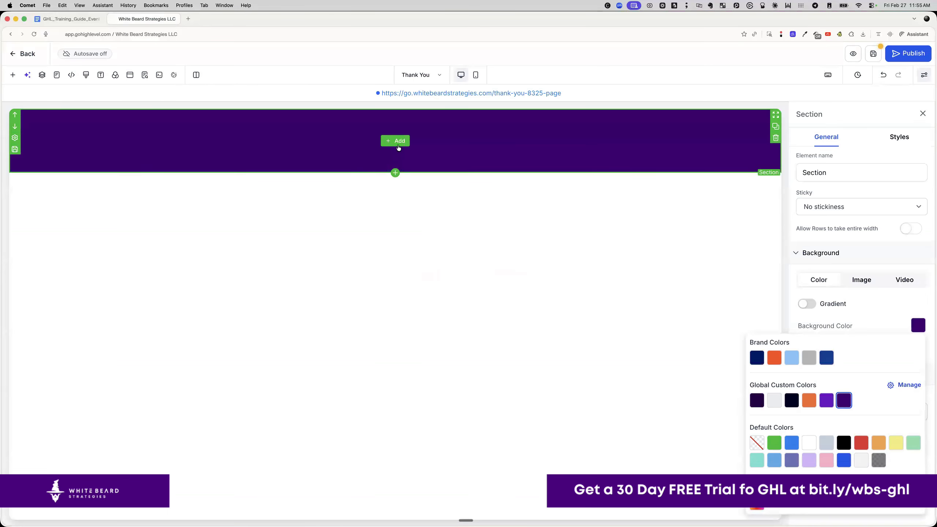
- Add a headline reading "You're Registered! Check Your Inbox." in white text
click(396, 142)
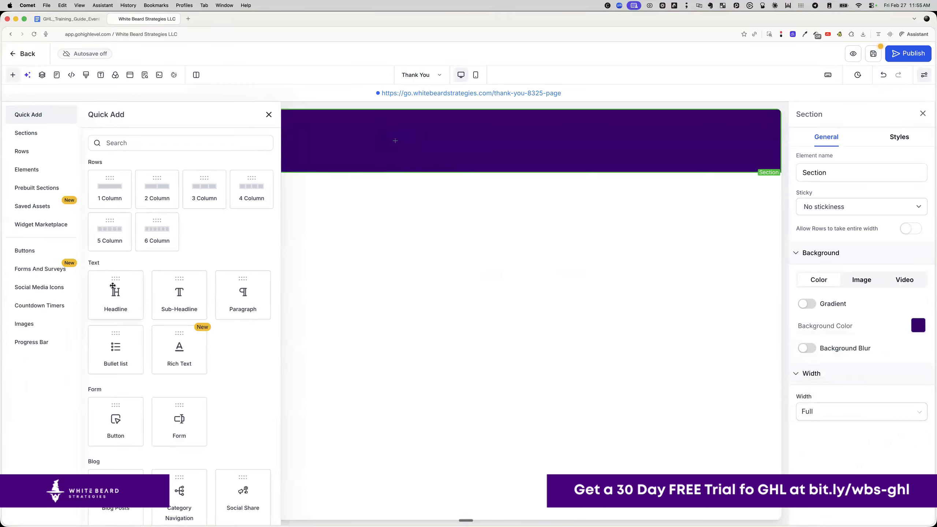
click(113, 286)
click(369, 138)
click(370, 136)
key(BackSpace)
key(super+v)
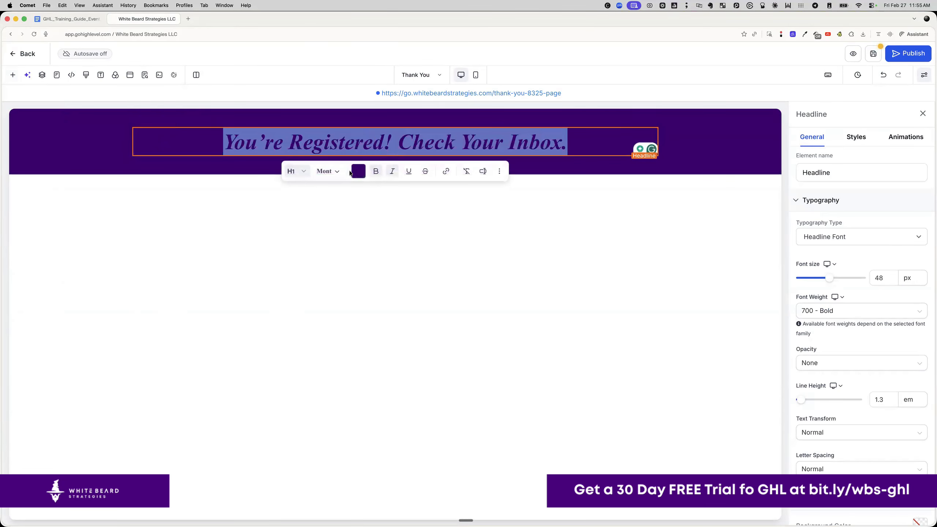
click(356, 171)
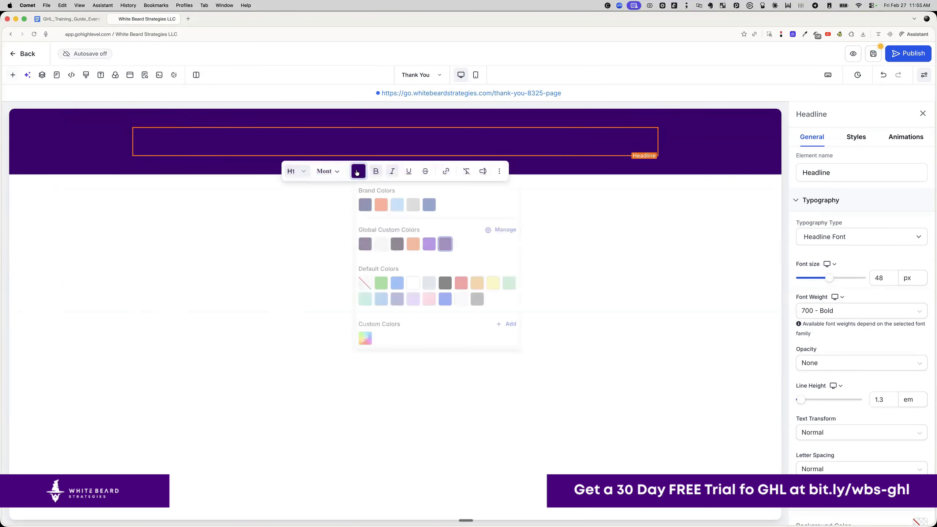
click(415, 289)
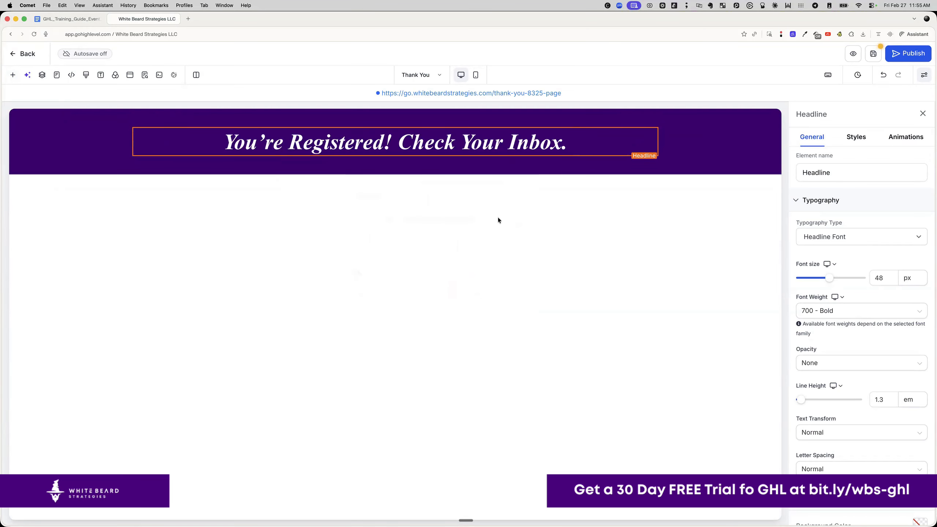
- Copy the body copy paragraph from the training guide document
click(70, 19)
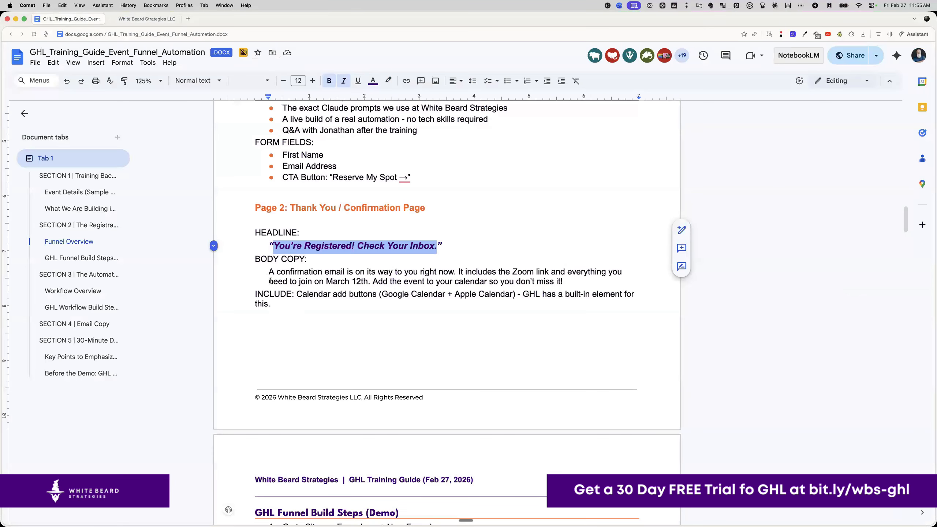
drag(267, 272, 578, 285)
key(super+c)
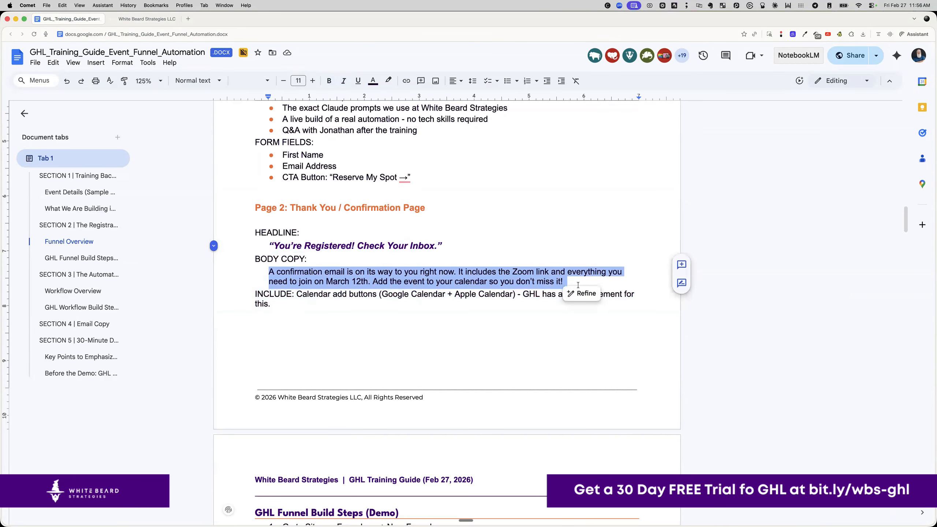
click(147, 19)
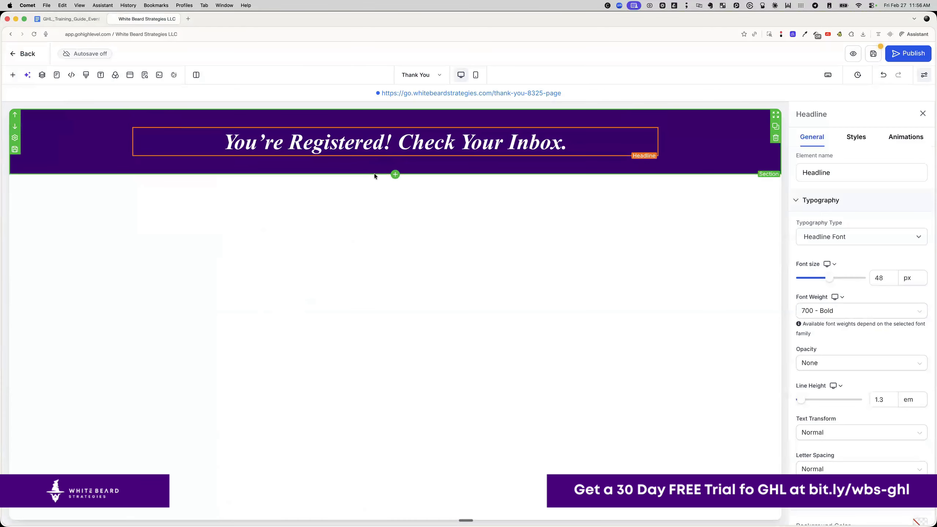
- Add a one-column section with a sub headline containing the pasted confirmation email copy
click(395, 176)
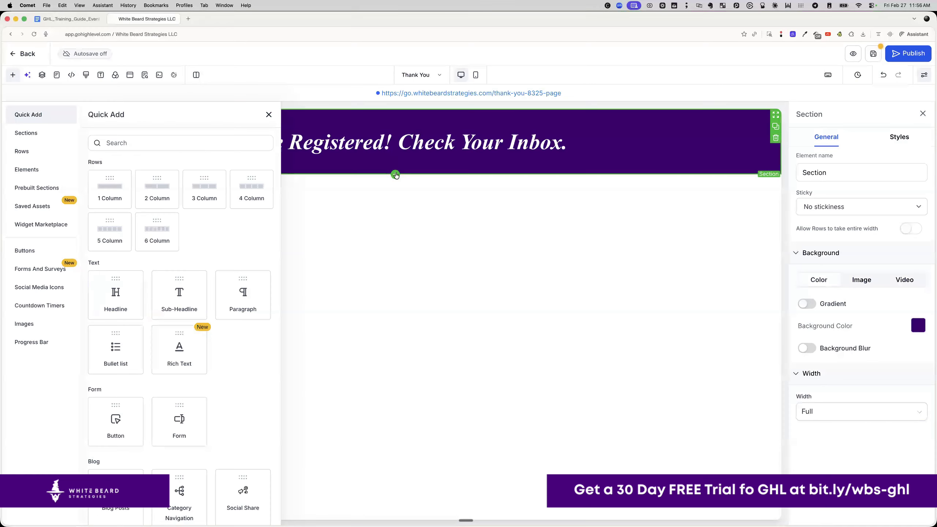
click(115, 186)
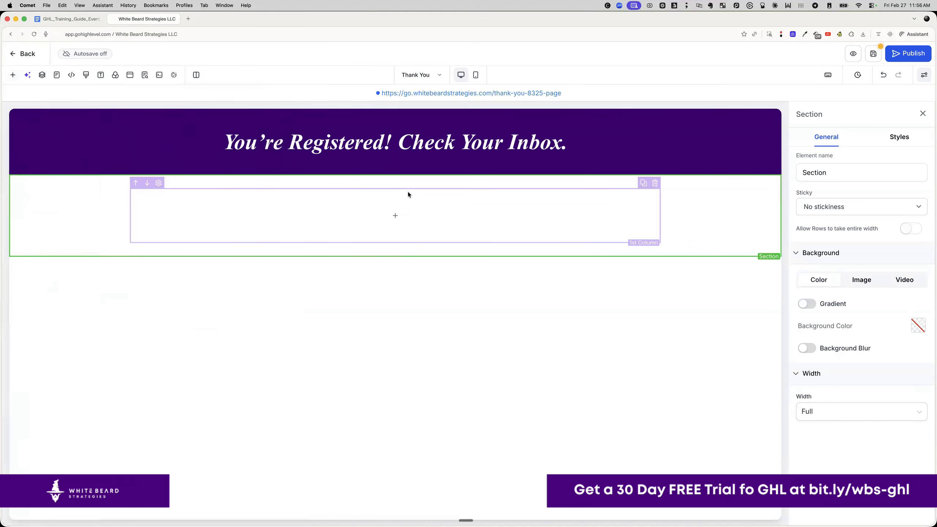
click(395, 217)
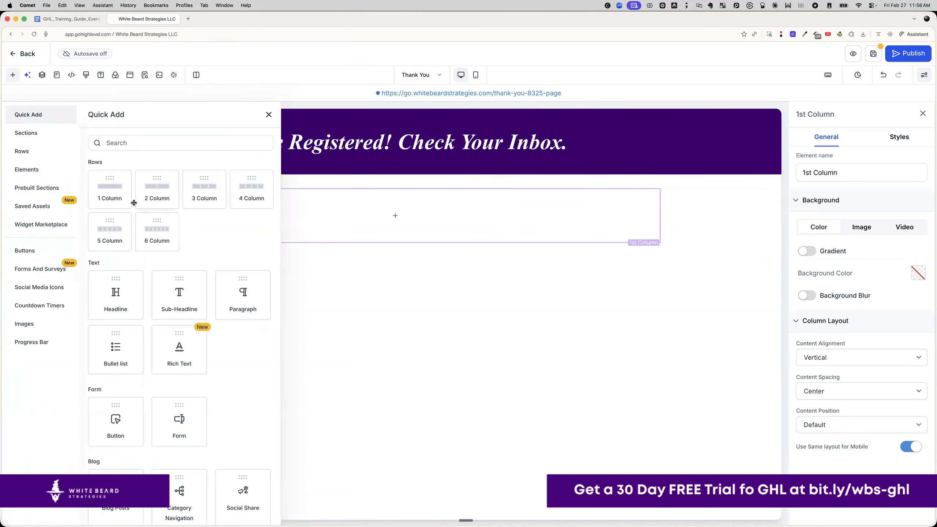
click(178, 298)
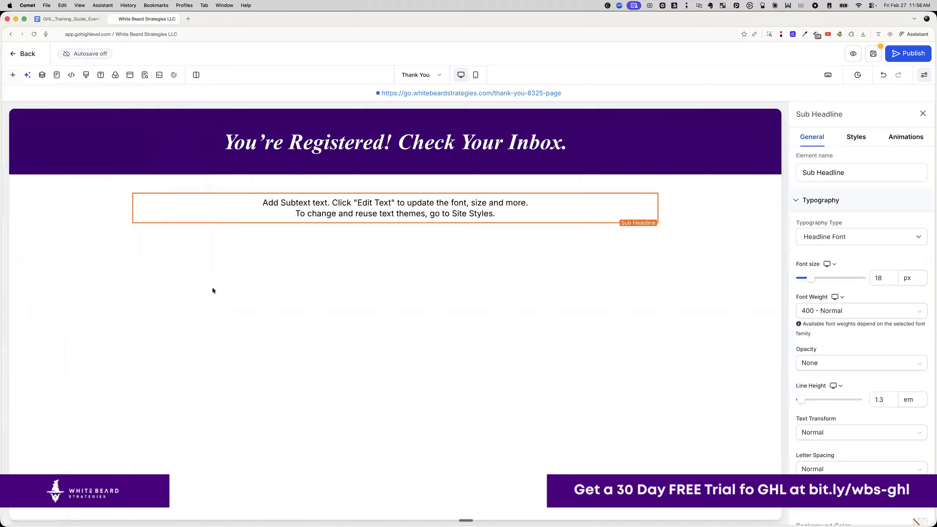
double_click(361, 202)
key(super+v)
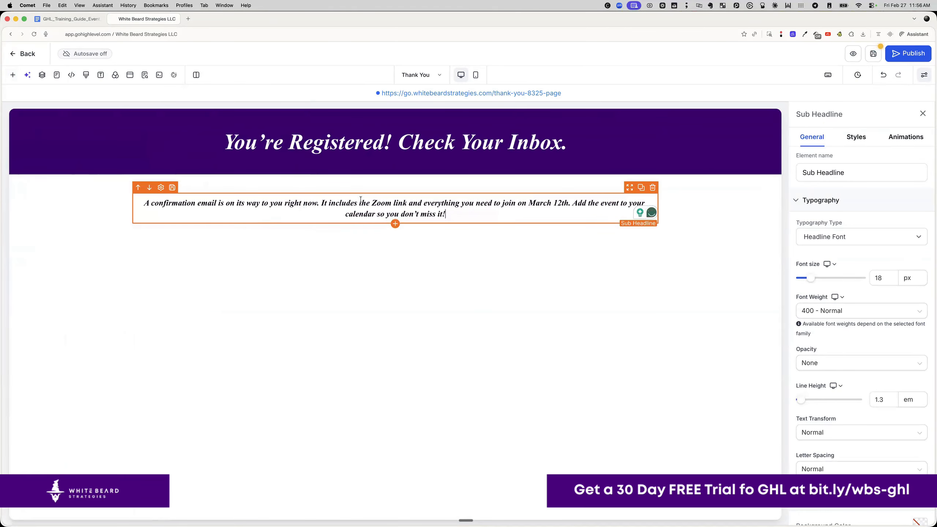
- Break the body copy into three lines, one sentence each
click(324, 203)
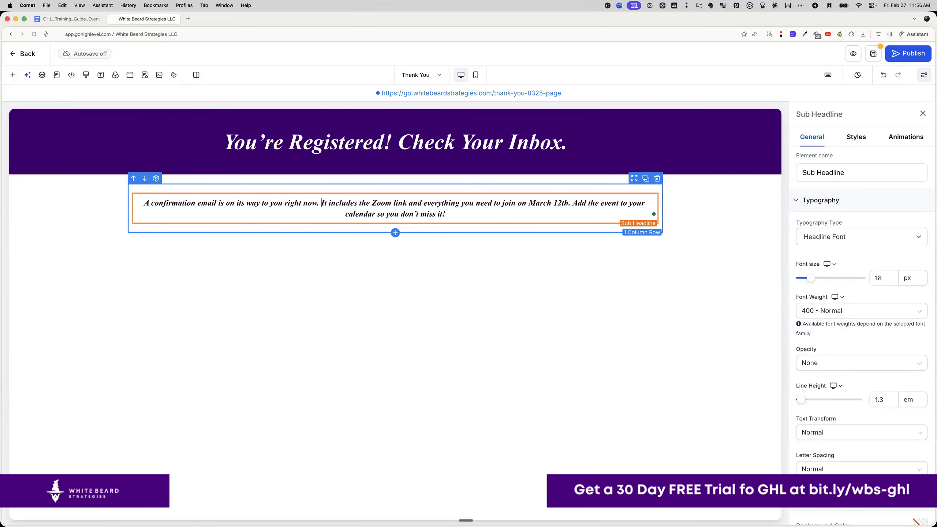
key(Return)
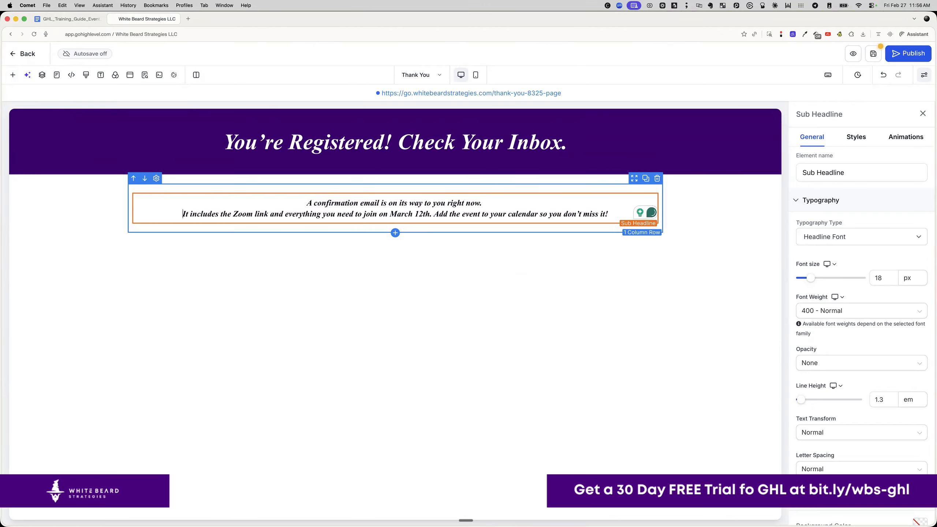
click(433, 213)
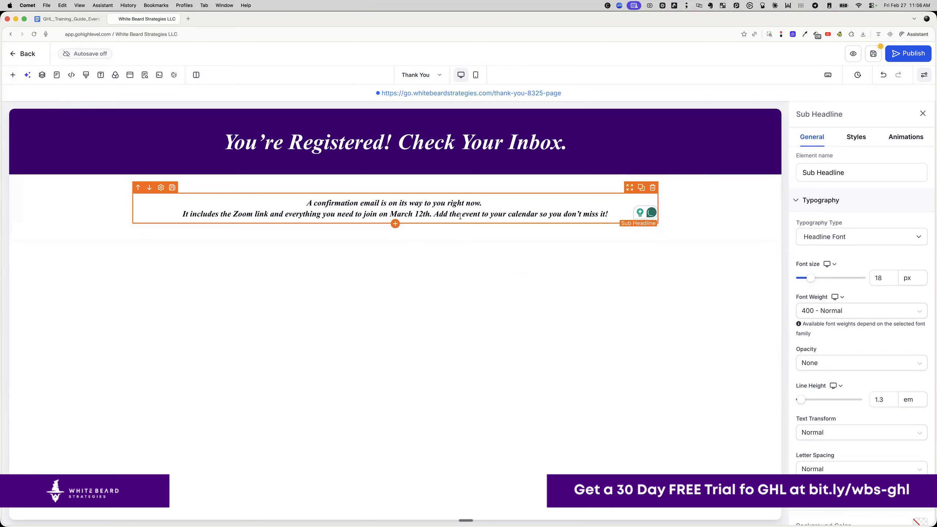
key(Return)
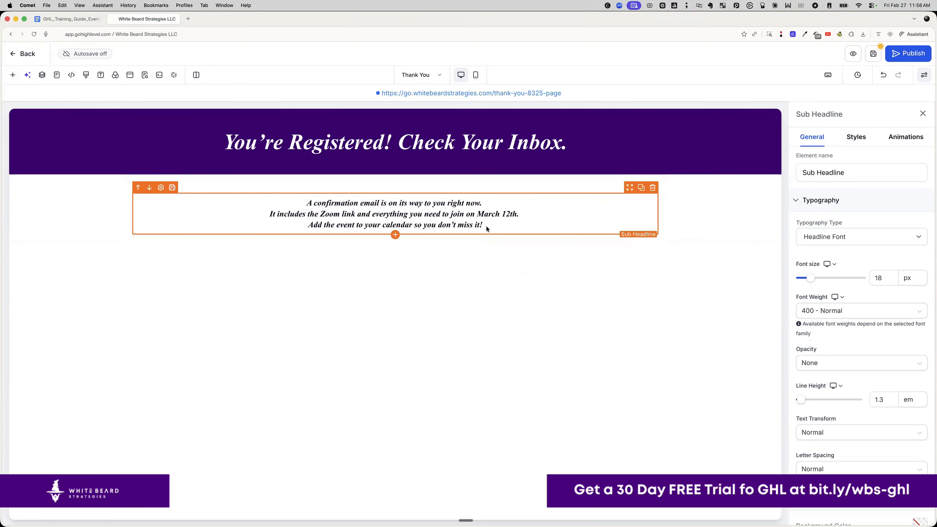
- Set the body copy font size to 24 px
key(super+a)
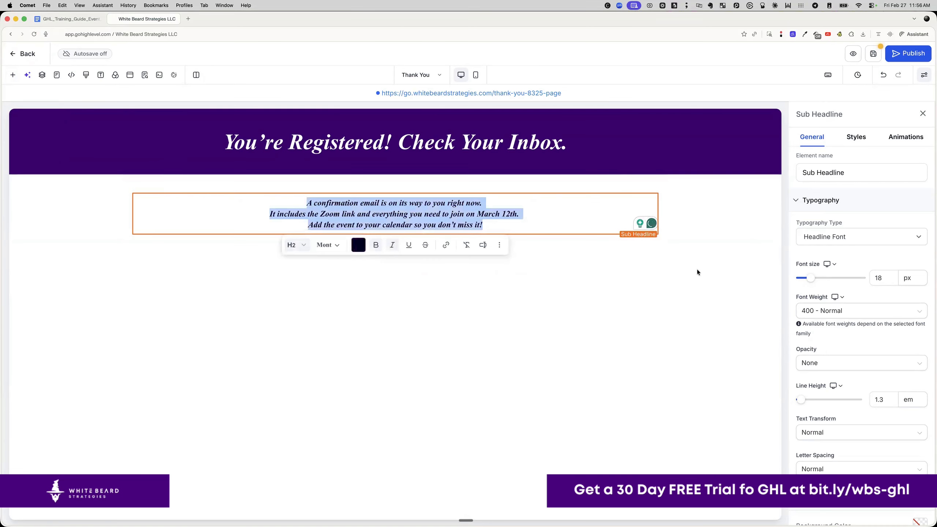
double_click(880, 276)
text(24)
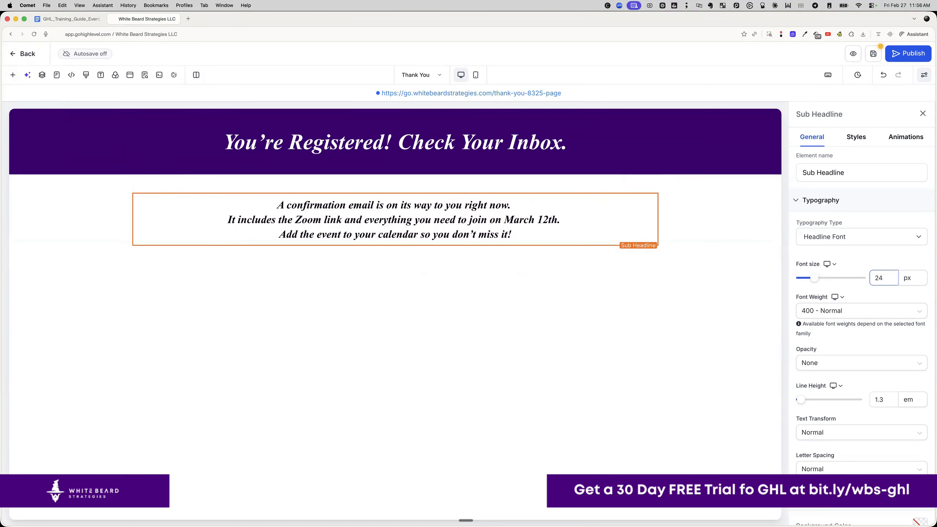
click(463, 226)
triple_click(463, 225)
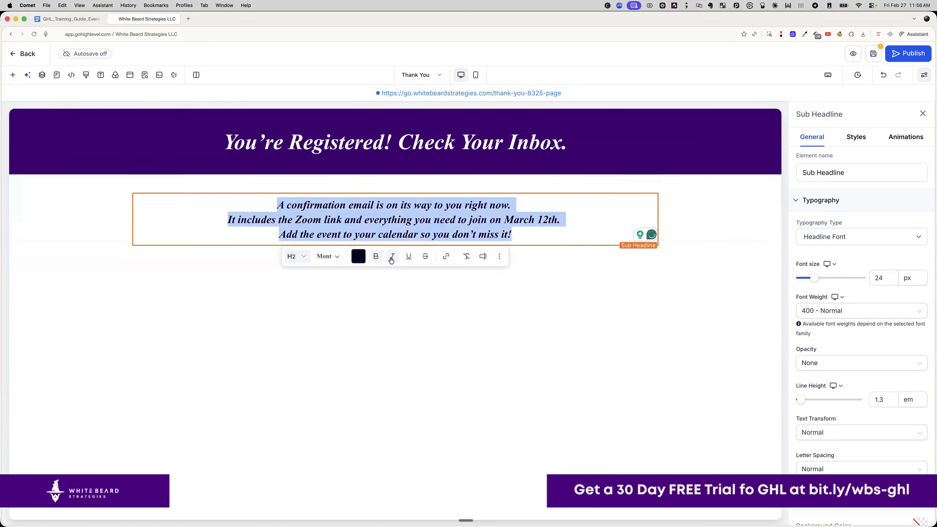
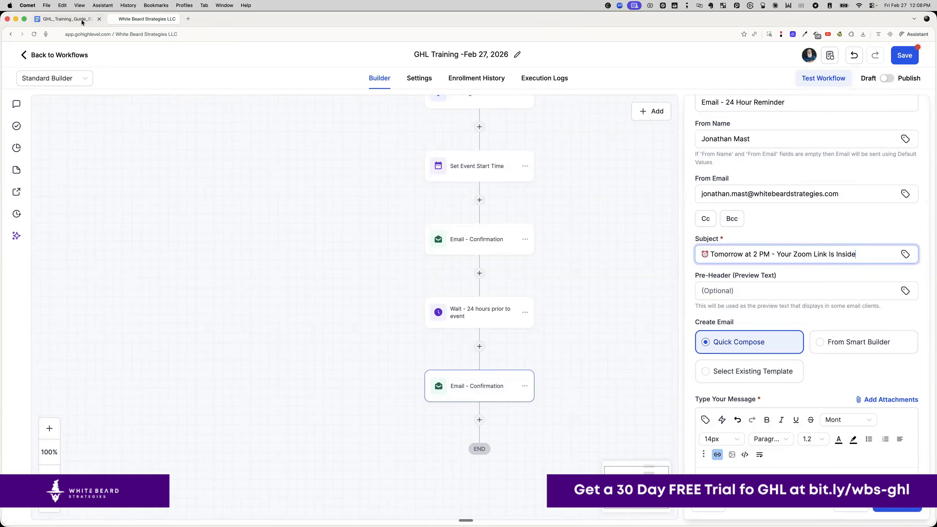
- Copy Email #2's body from the guide and paste it over the reminder message
drag(262, 218, 409, 427)
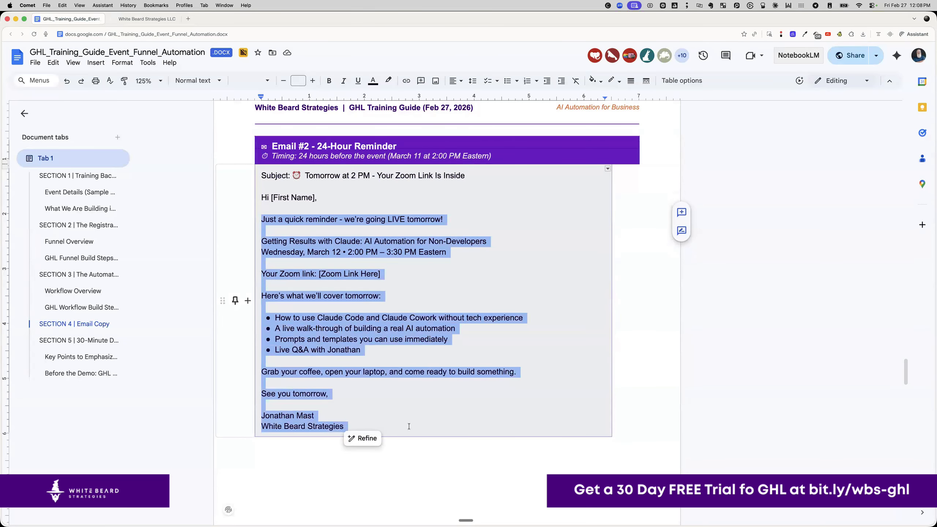
click(149, 20)
scroll(775, 384, down, 5)
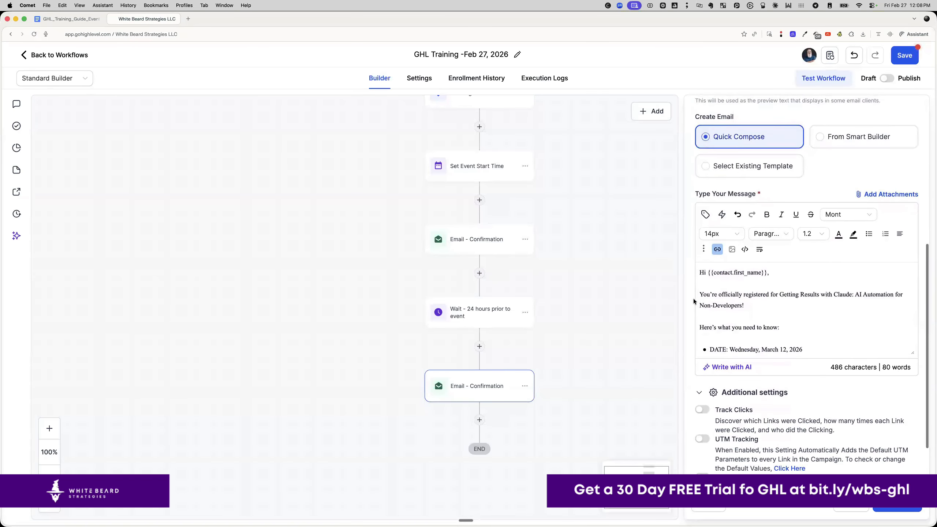
drag(700, 295, 727, 393)
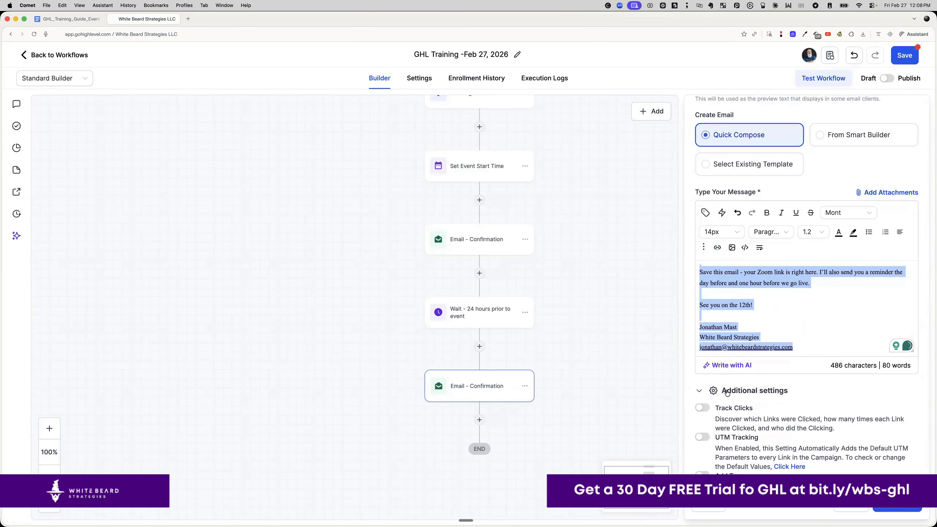
key(super+v)
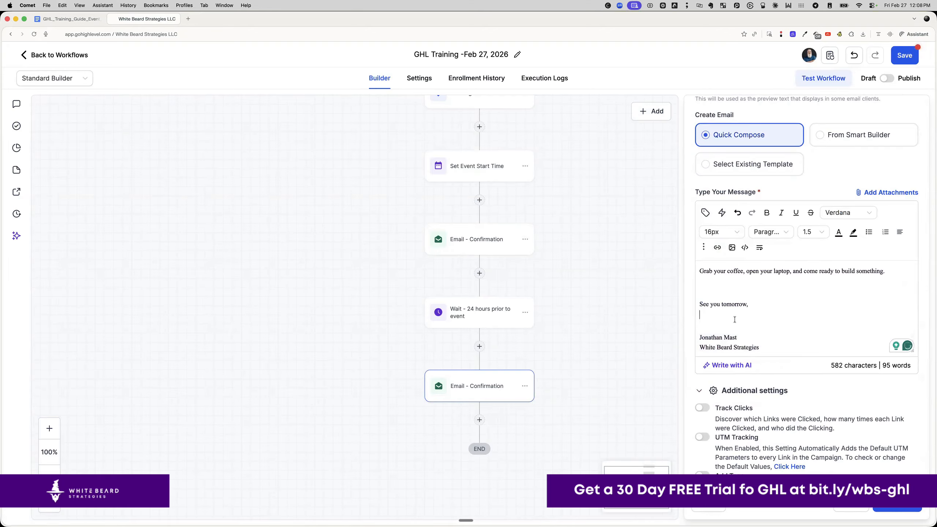
- Delete the extra blank lines around the signature, bullet list, agenda heading and Zoom line
key(BackSpace)
click(722, 301)
key(BackSpace)
click(716, 283)
key(BackSpace)
scroll(717, 287, up, 1)
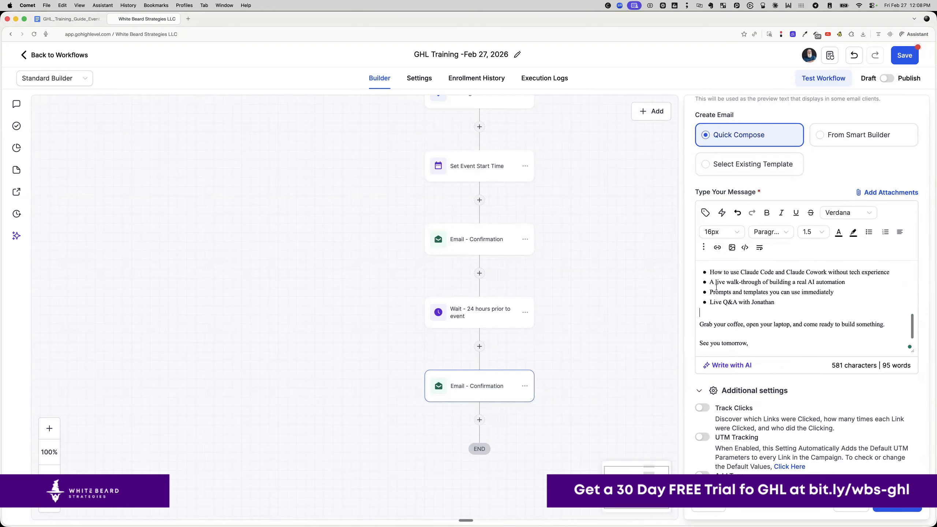
scroll(717, 287, up, 2)
key(BackSpace)
scroll(712, 298, up, 3)
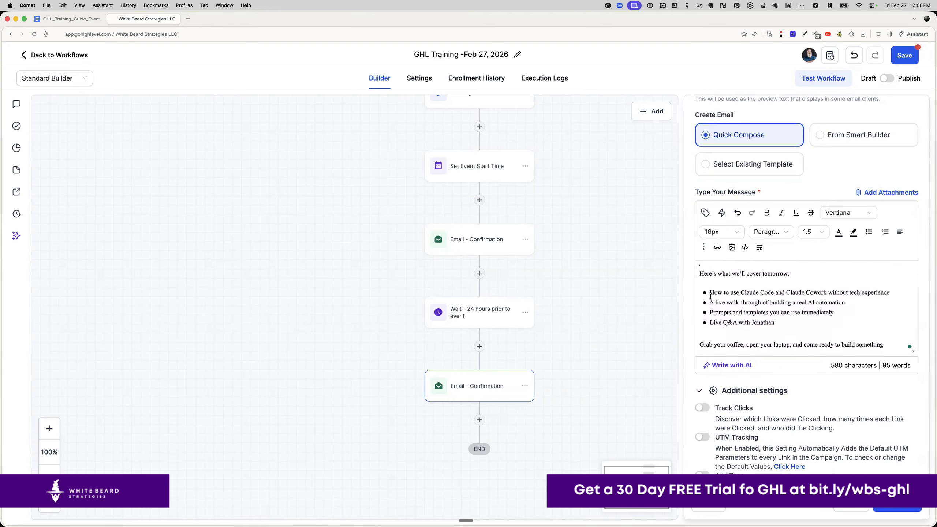
click(711, 297)
key(BackSpace)
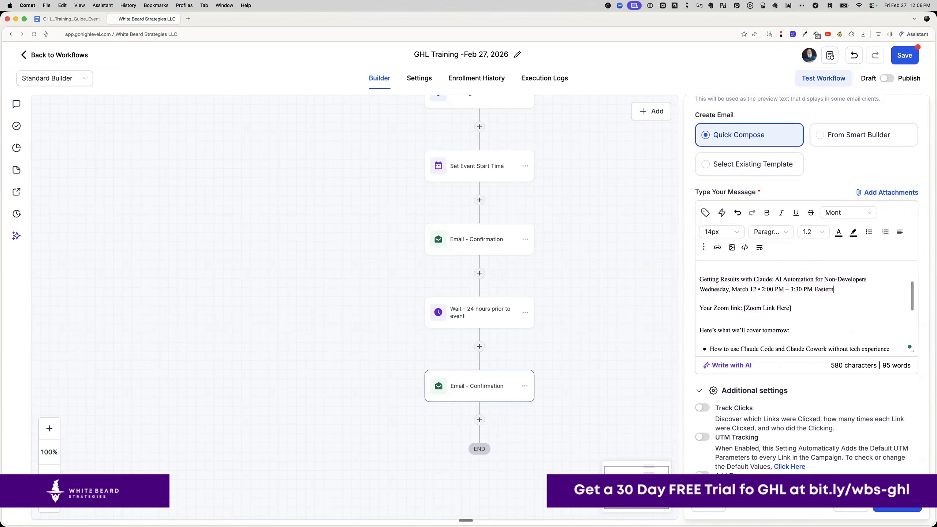
- Hyperlink [Zoom Link Here] to the Zoom meeting URL and save the reminder email
drag(792, 308, 743, 307)
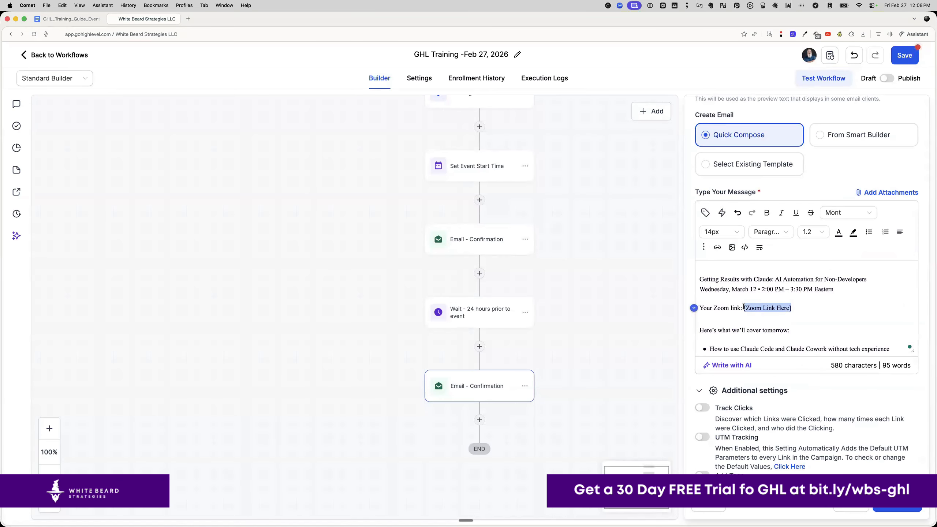
key(super+shift+v)
click(324, 481)
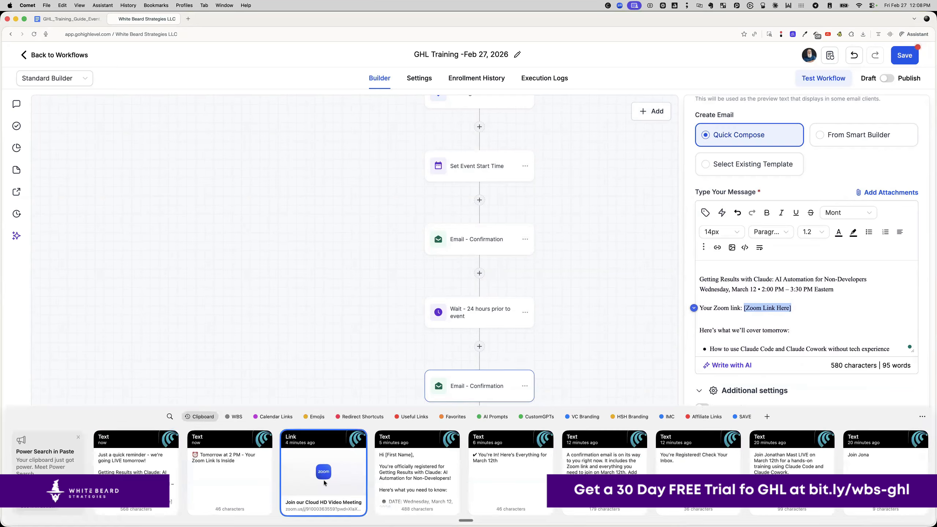
click(803, 313)
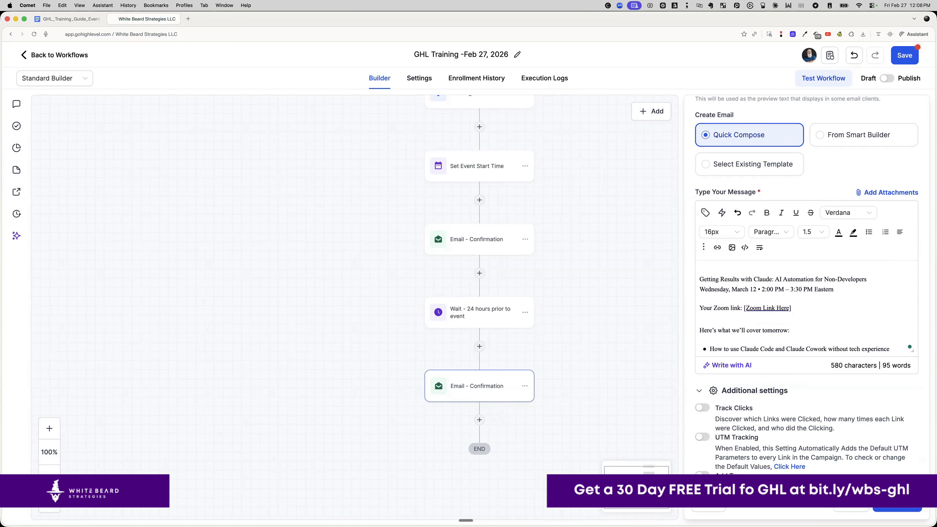
click(897, 504)
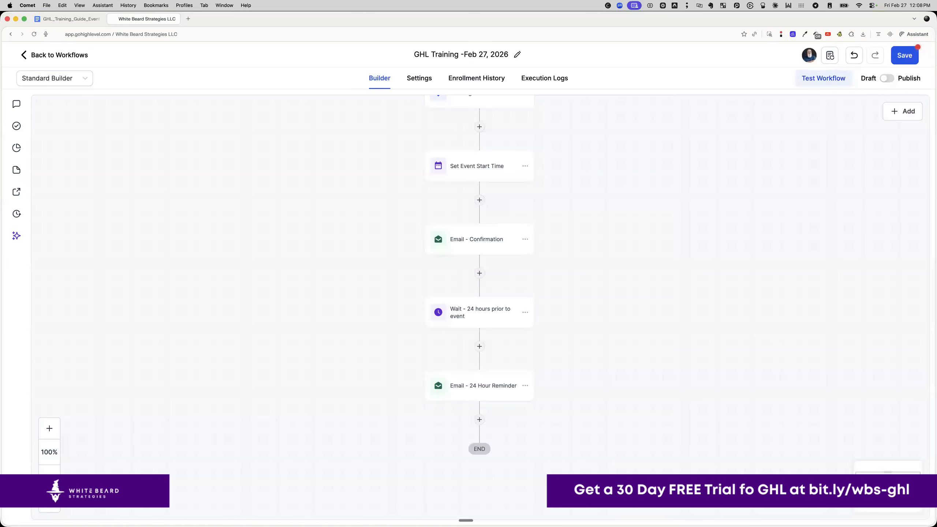
- Copy the 24-hour wait step and paste it after the 24 Hour Reminder email
click(525, 313)
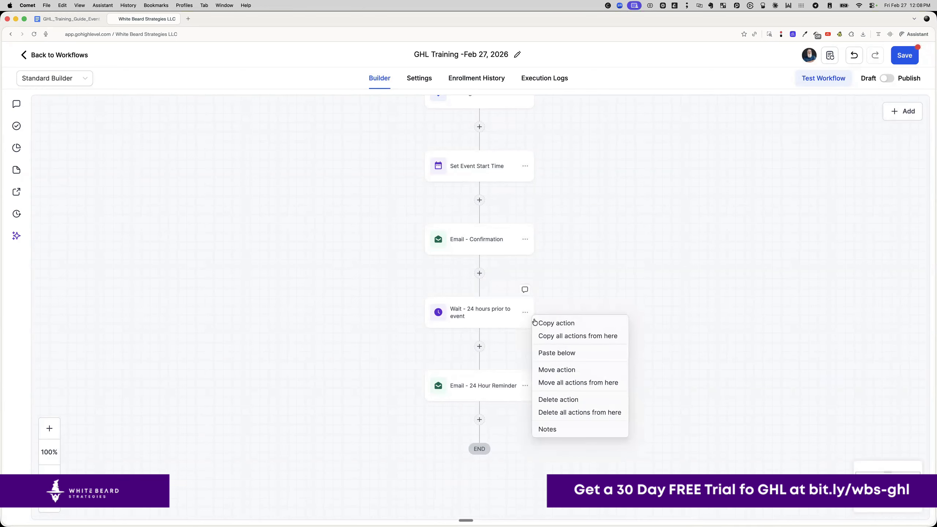
click(540, 324)
click(493, 420)
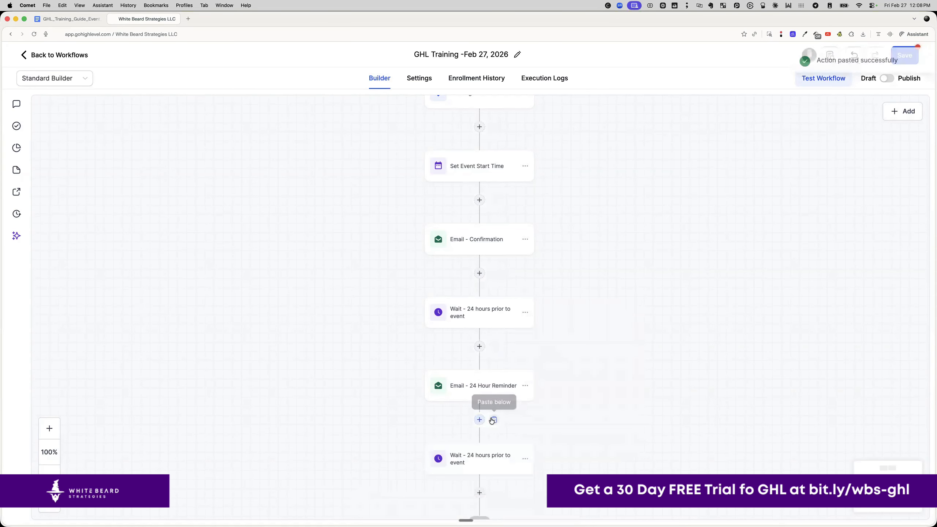
click(481, 464)
- Rename it 'Wait - 1 hours prior to event', clear Days, set Hours to 1, and save
double_click(556, 161)
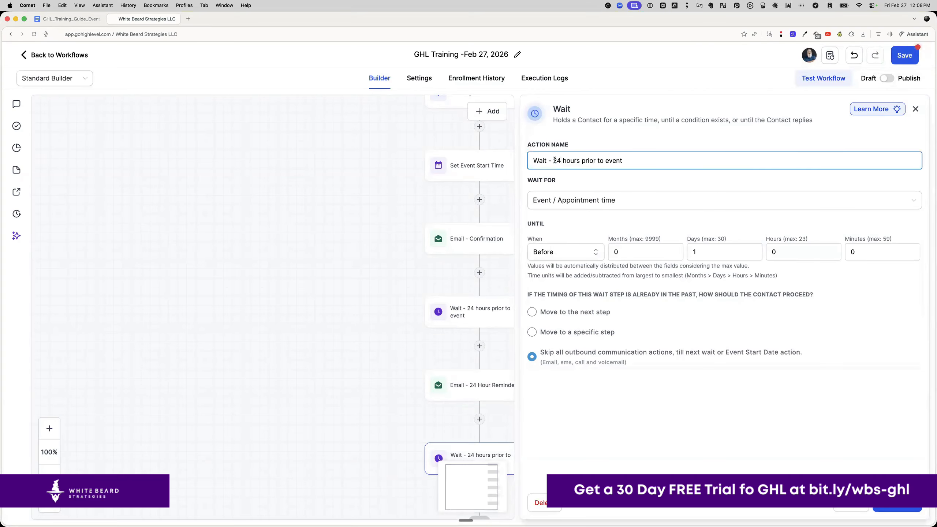
text(1)
drag(712, 251, 688, 250)
key(BackSpace)
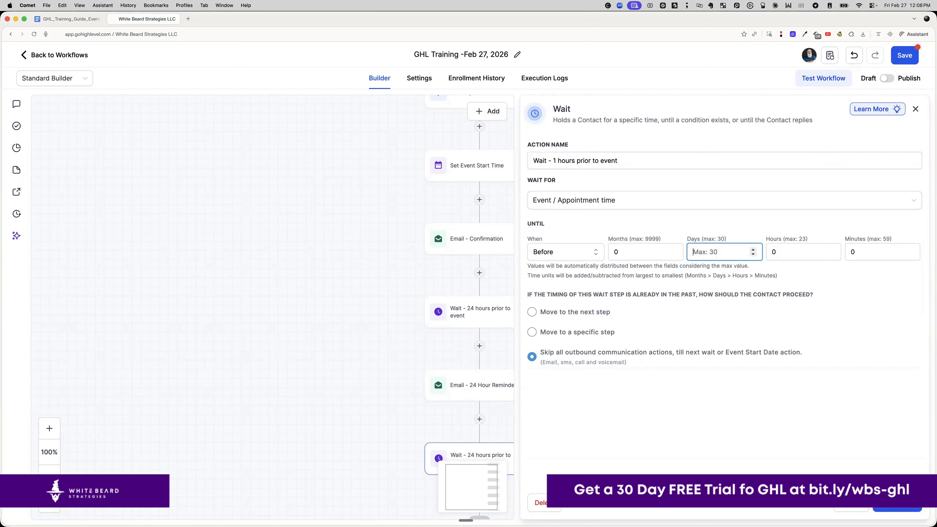
click(774, 251)
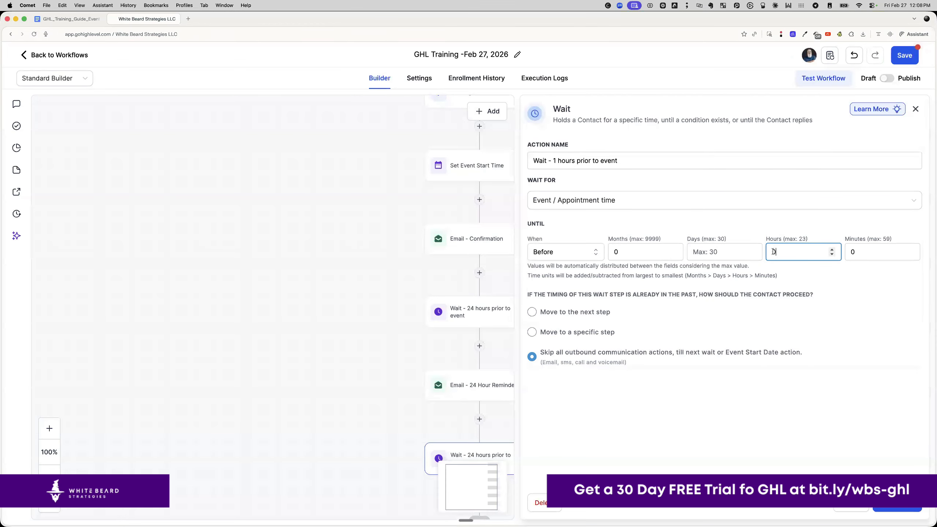
text(4)
key(BackSpace)
text(1)
click(910, 508)
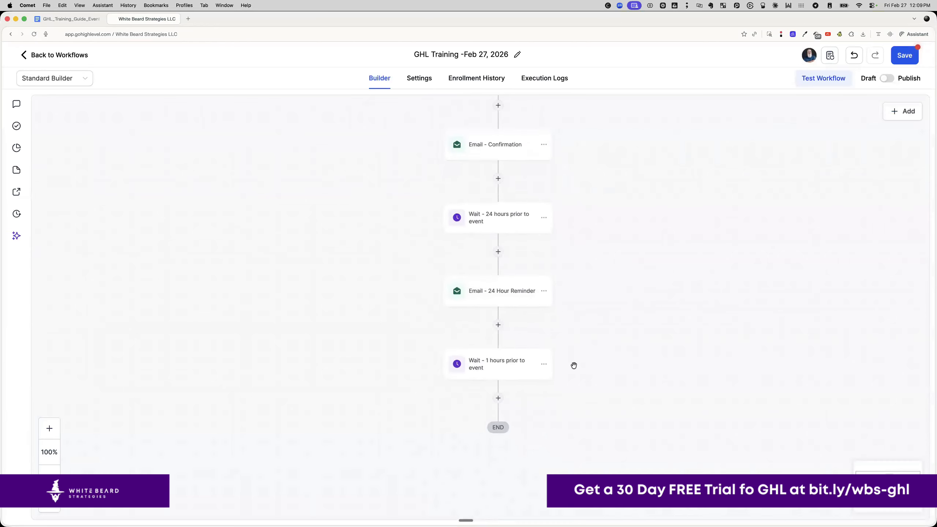
- Duplicate the 24 Hour Reminder email after the 1-hour wait and rename it Email - 1 Hour Reminder
click(549, 284)
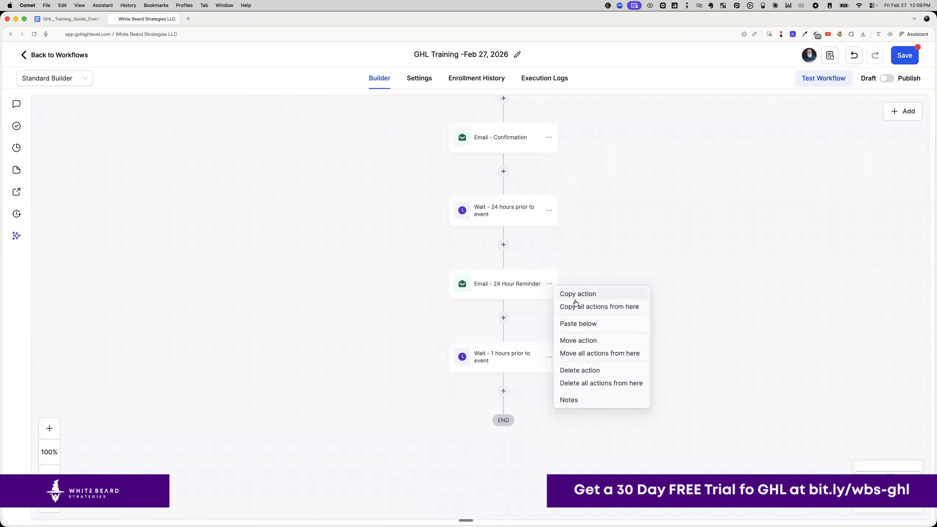
click(576, 294)
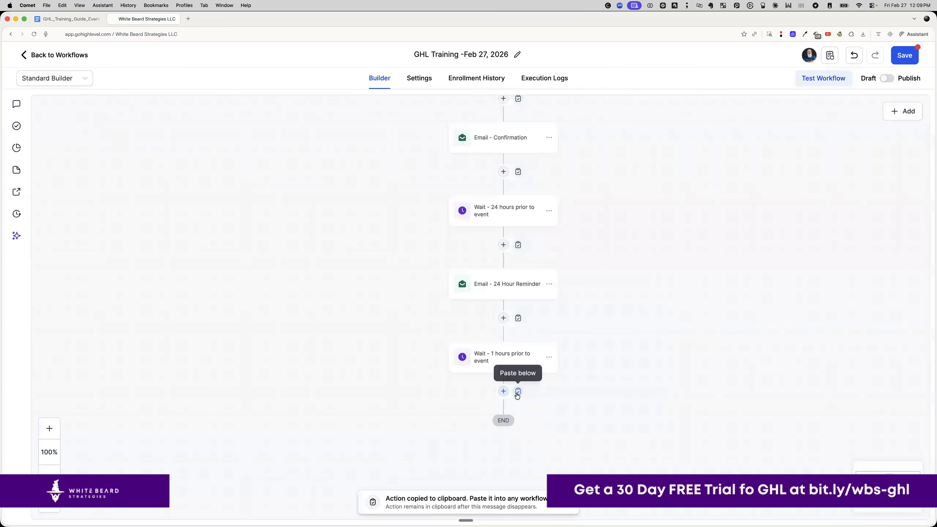
click(518, 391)
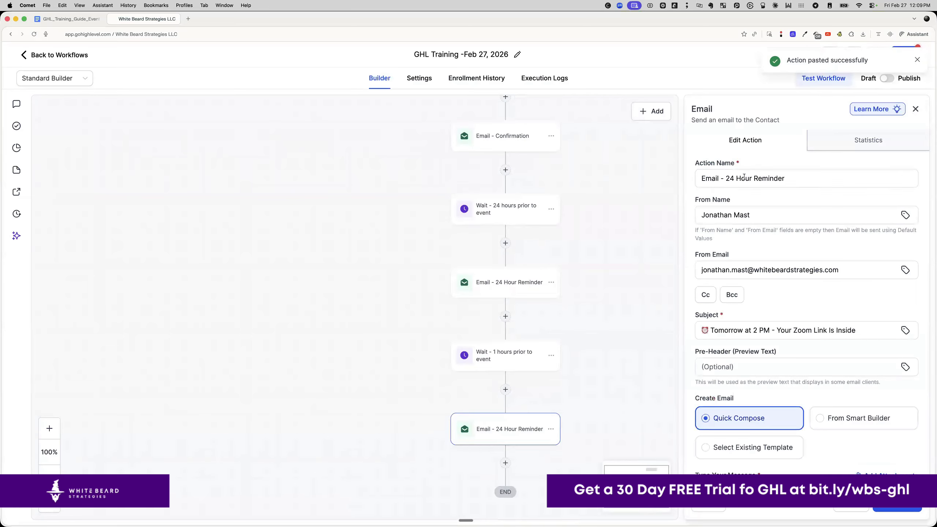
double_click(733, 178)
text(1)
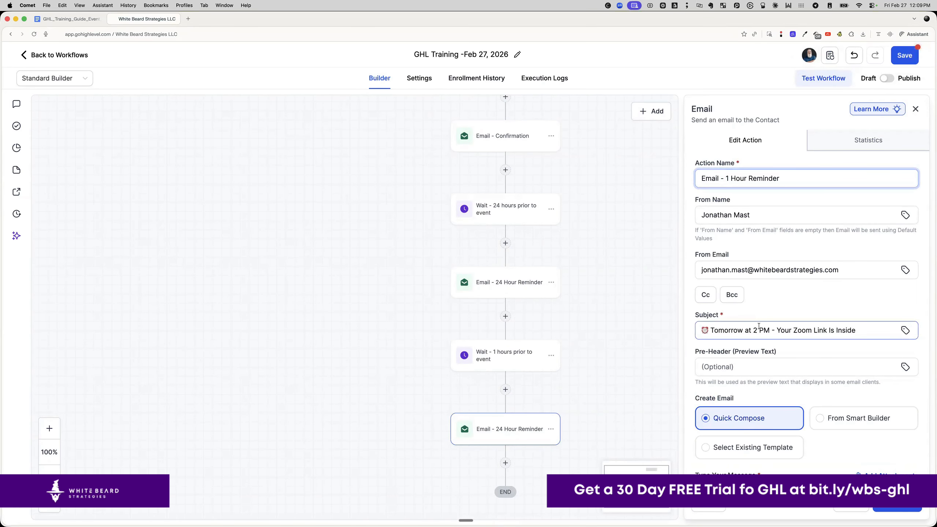
- Replace the email subject with the 1-hour reminder subject line from the guide
click(46, 23)
scroll(360, 253, down, 15)
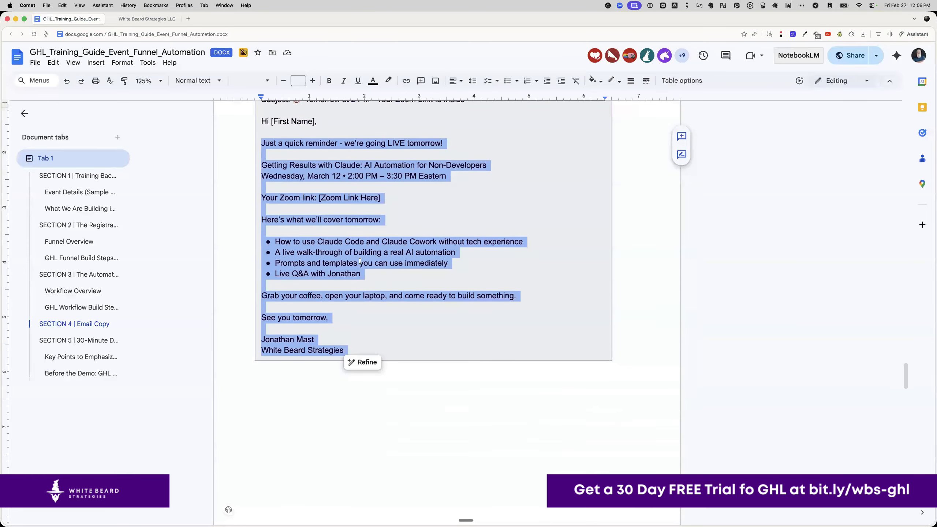
scroll(361, 253, down, 5)
drag(292, 179, 460, 181)
key(cmd+c)
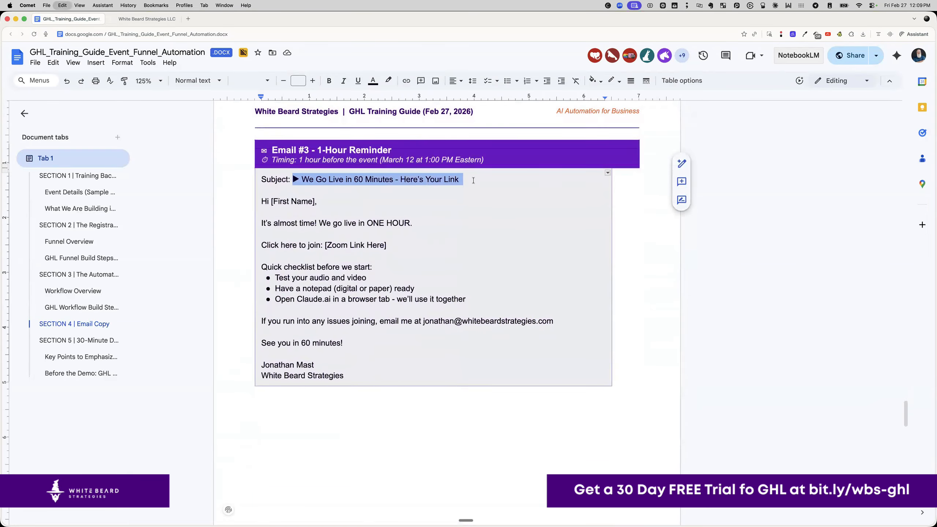
key(ctrl+Tab)
click(755, 328)
key(cmd+a)
key(super+v)
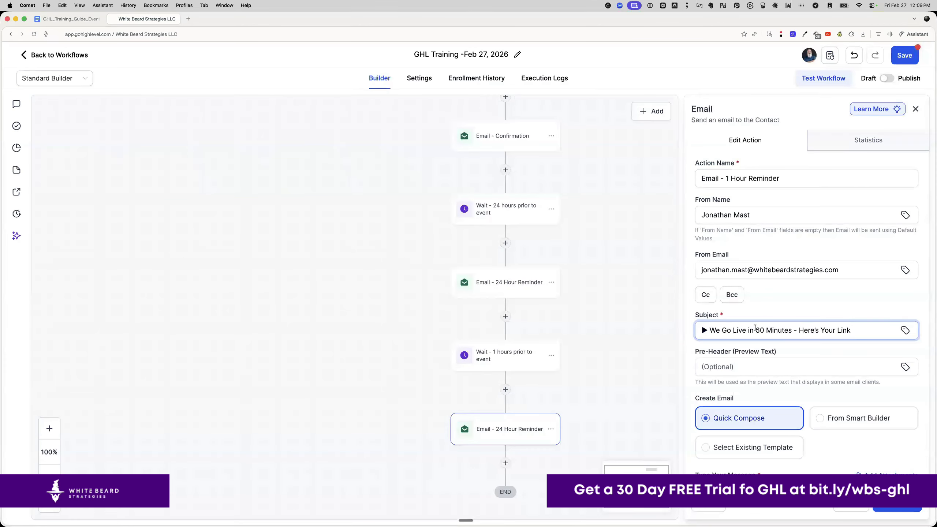
- Replace the message body with the Email #3 text from the guide
click(79, 19)
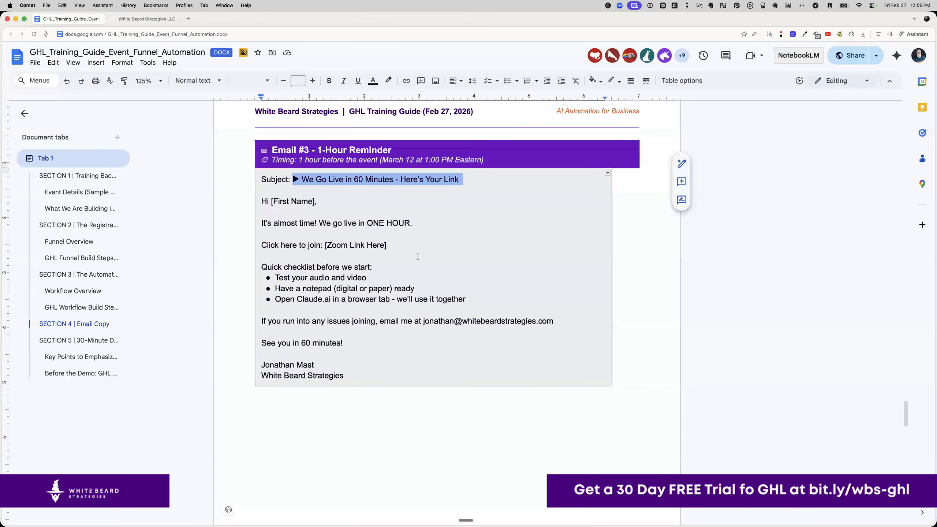
drag(260, 223, 375, 368)
key(super+c)
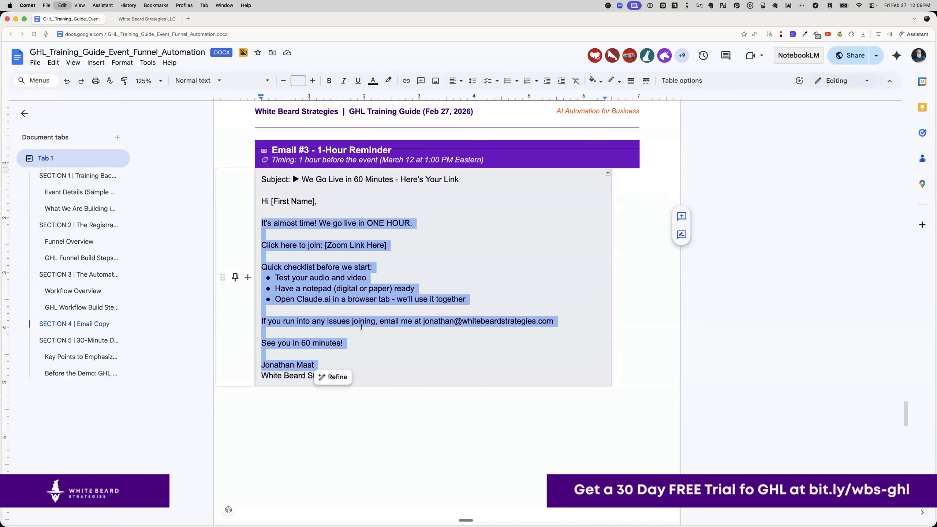
key(ctrl+Tab)
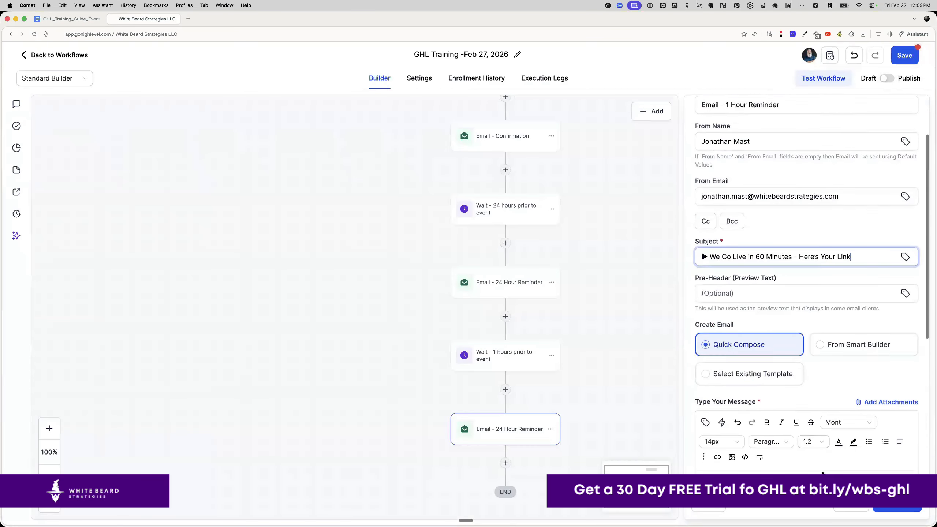
scroll(823, 474, down, 5)
scroll(703, 426, up, 3)
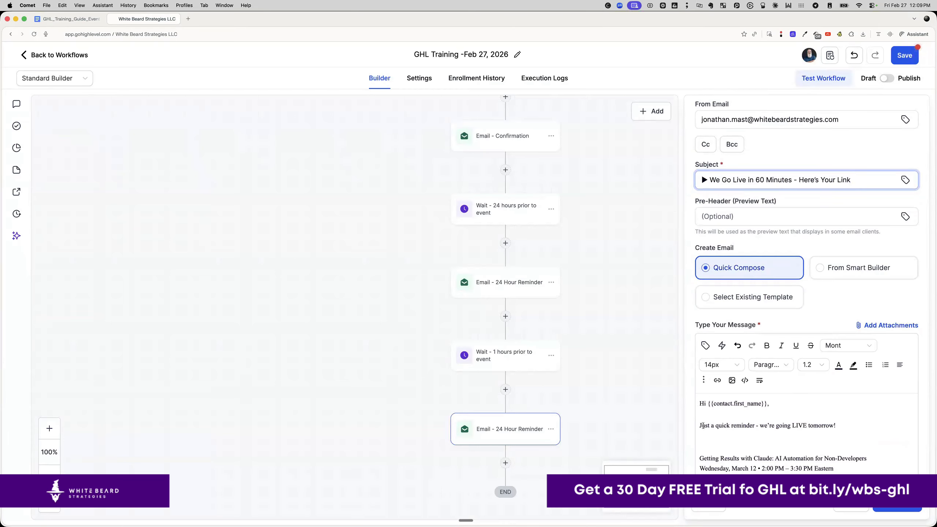
click(699, 425)
key(super+a)
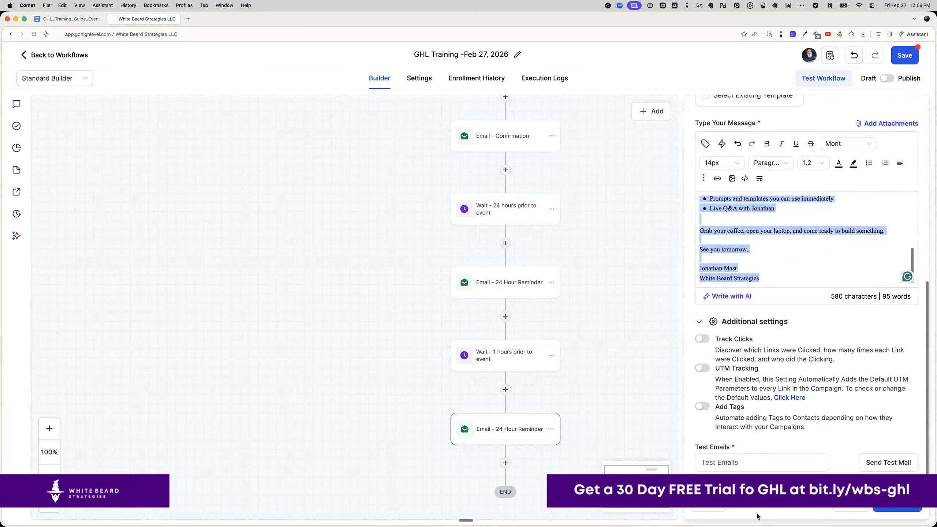
key(super+v)
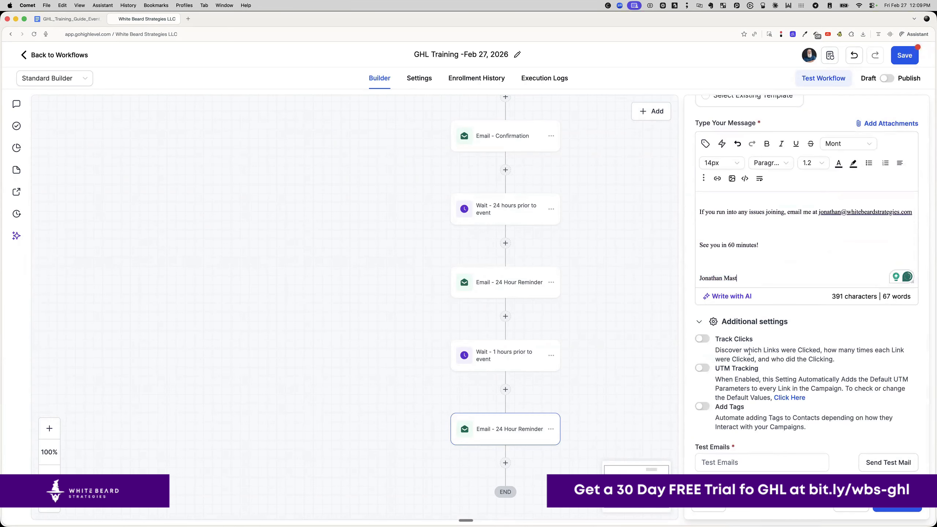
- Remove the extra blank lines after the sign-off and above Quick checklist and Click here to join
click(724, 256)
key(BackSpace)
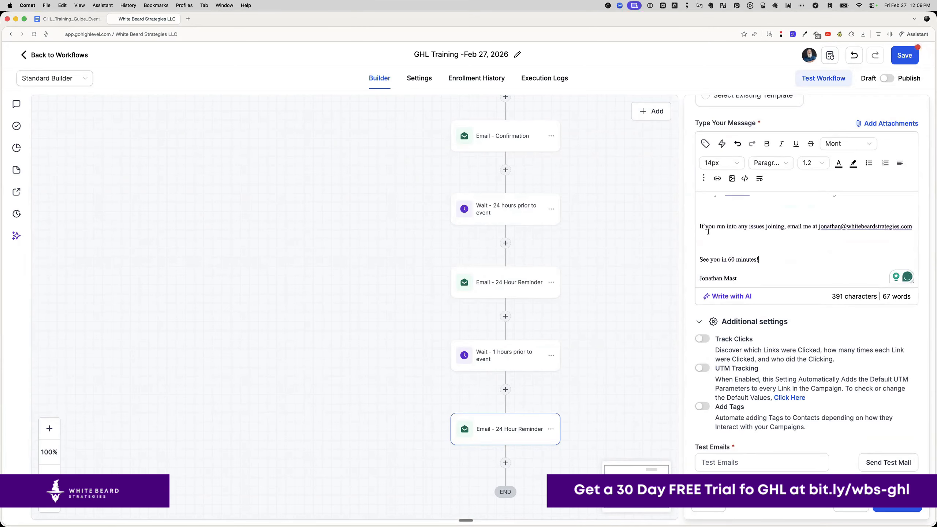
click(707, 236)
key(BackSpace)
click(711, 226)
key(BackSpace)
scroll(710, 230, up, 1)
scroll(711, 229, up, 3)
click(711, 238)
key(BackSpace)
click(710, 210)
key(BackSpace)
scroll(710, 221, up, 2)
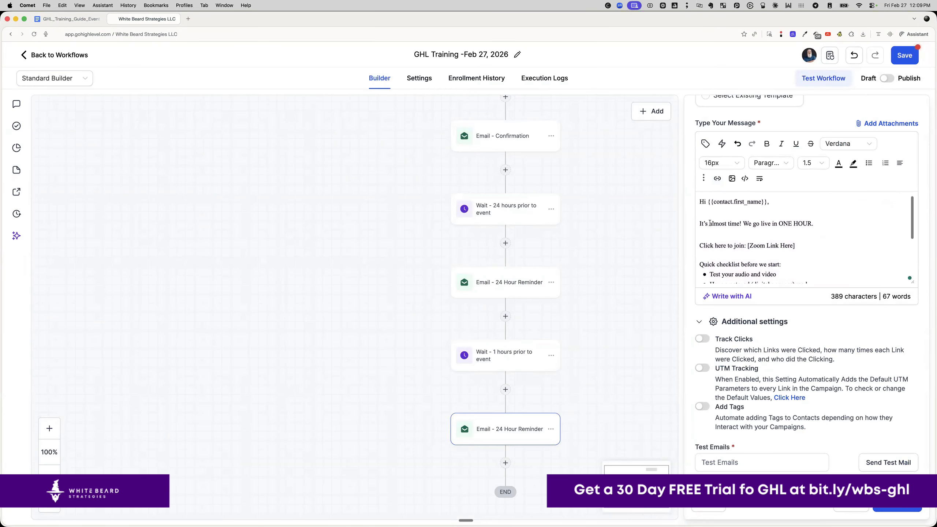
scroll(756, 232, down, 1)
- Replace [Zoom Link Here] with the Zoom meeting link and save the email step
drag(796, 236, 747, 238)
scroll(779, 235, up, 1)
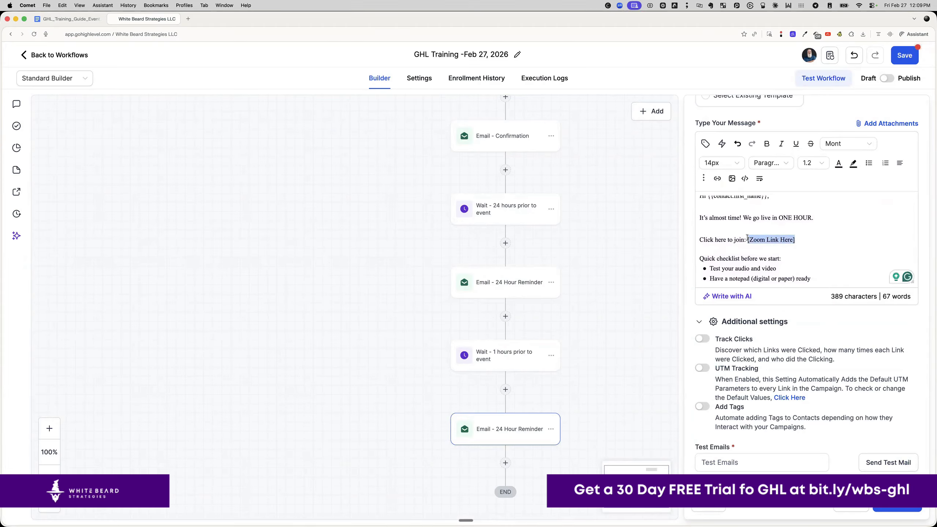
key(BackSpace)
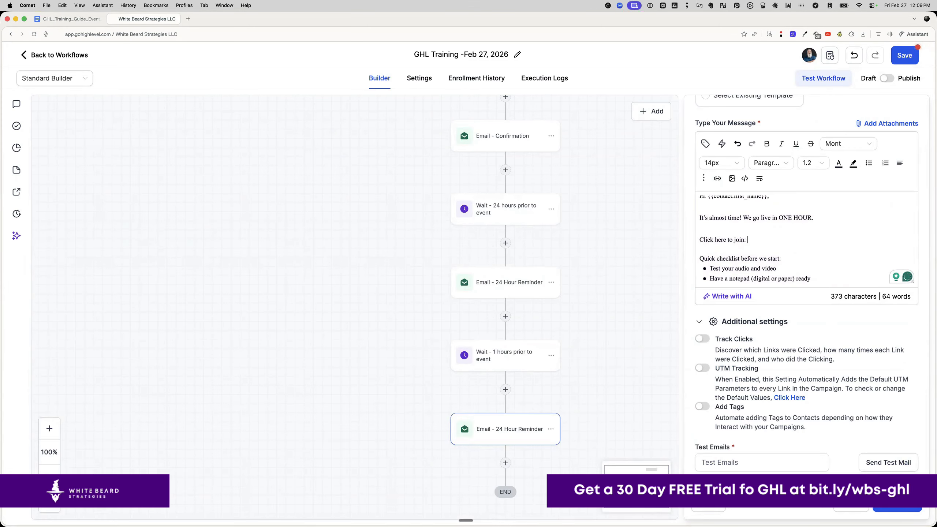
key(super+shift+v)
double_click(347, 476)
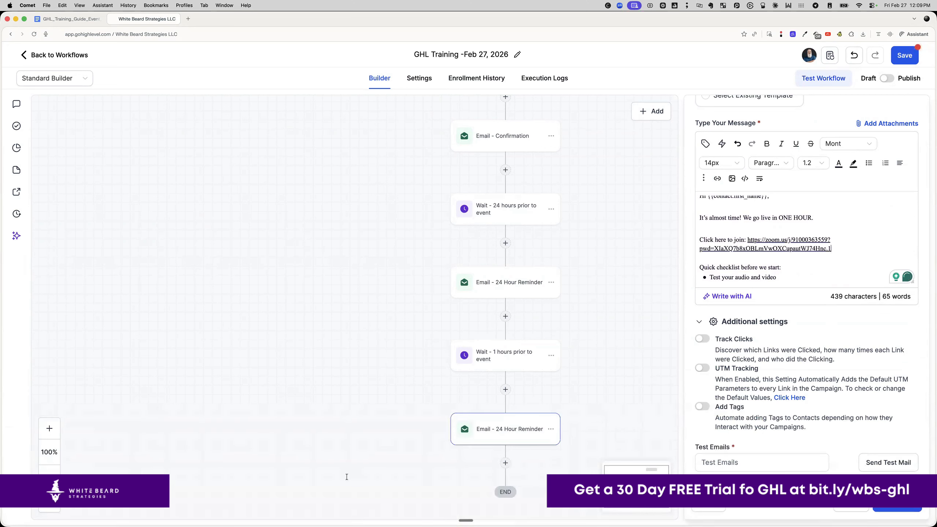
click(894, 508)
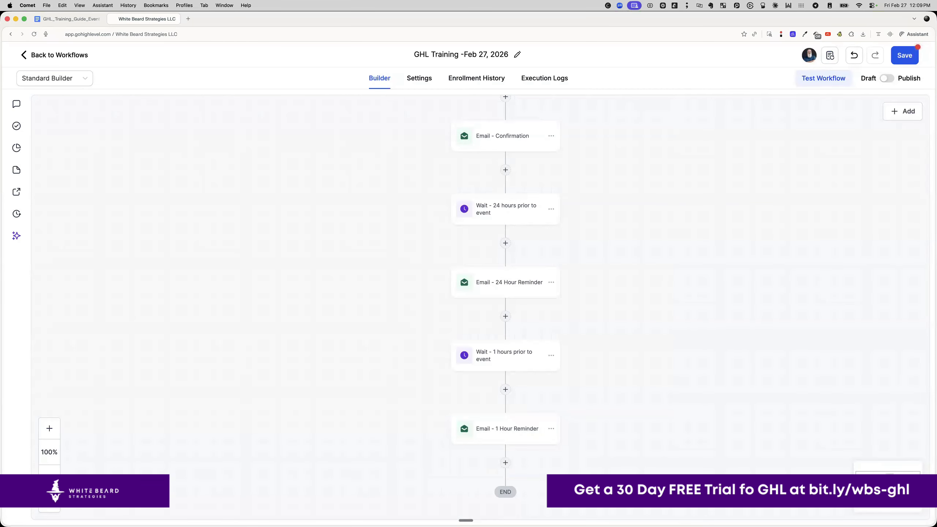
click(64, 25)
- Scroll the guide to Email #4, select its subject line, and return to the workflow
scroll(418, 287, down, 10)
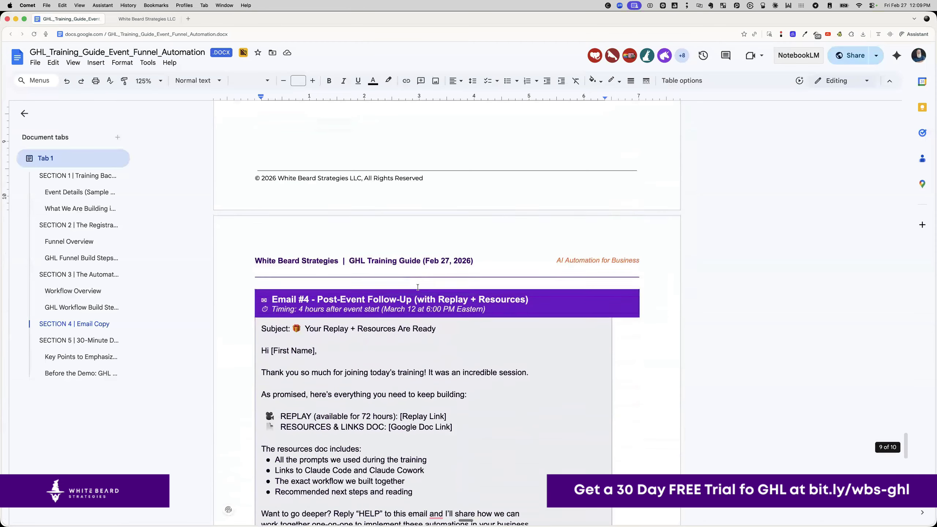
scroll(418, 287, down, 5)
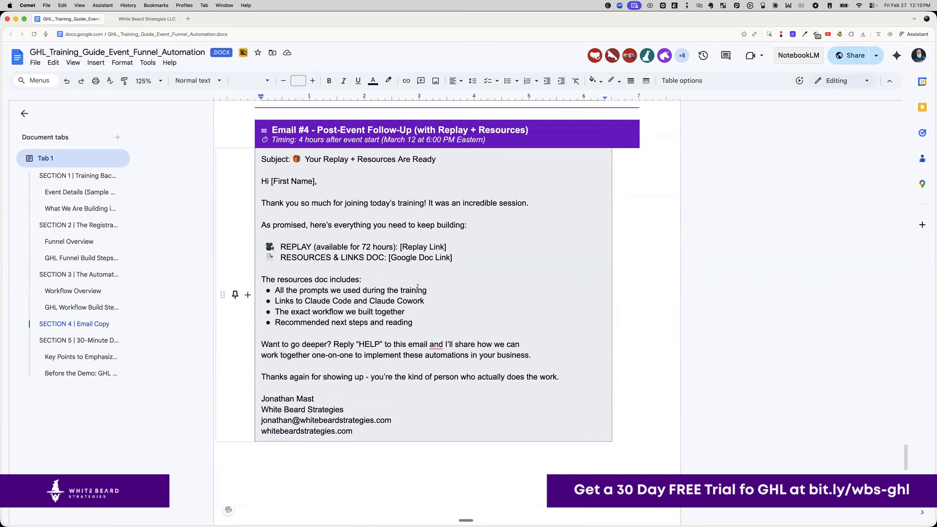
drag(444, 157, 292, 155)
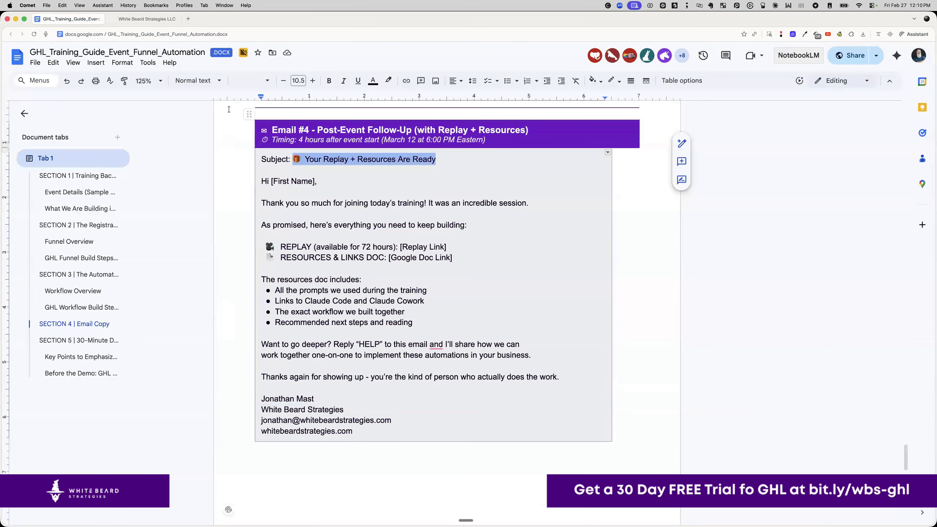
click(151, 19)
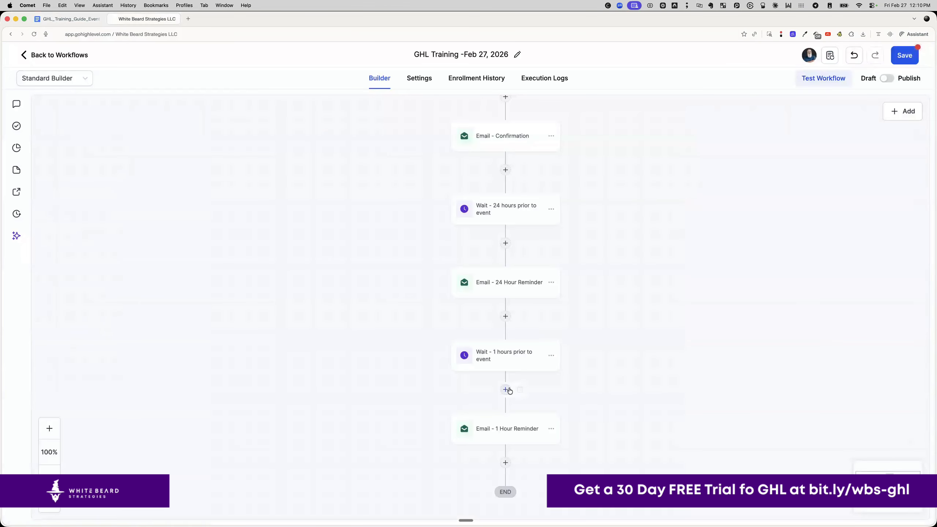
- Copy the 1-hour wait step and paste it below the 1 Hour Reminder email
click(552, 357)
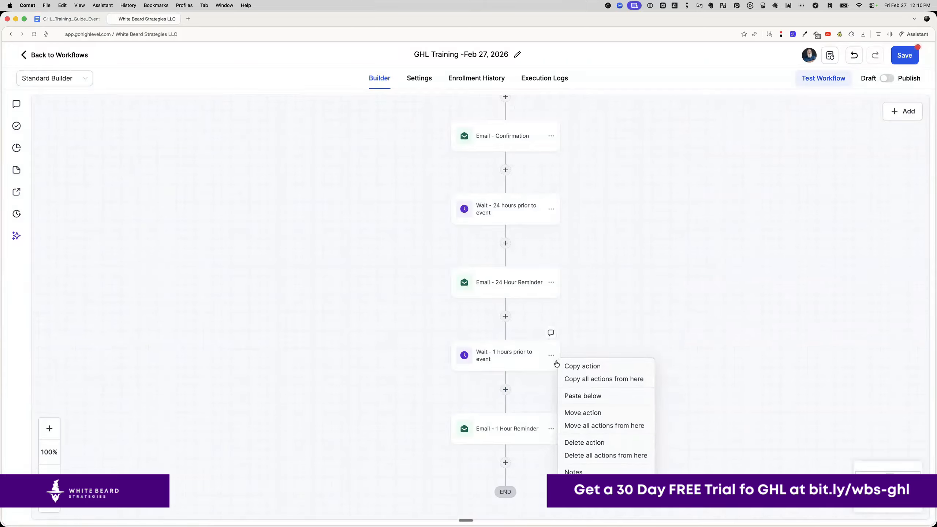
click(568, 367)
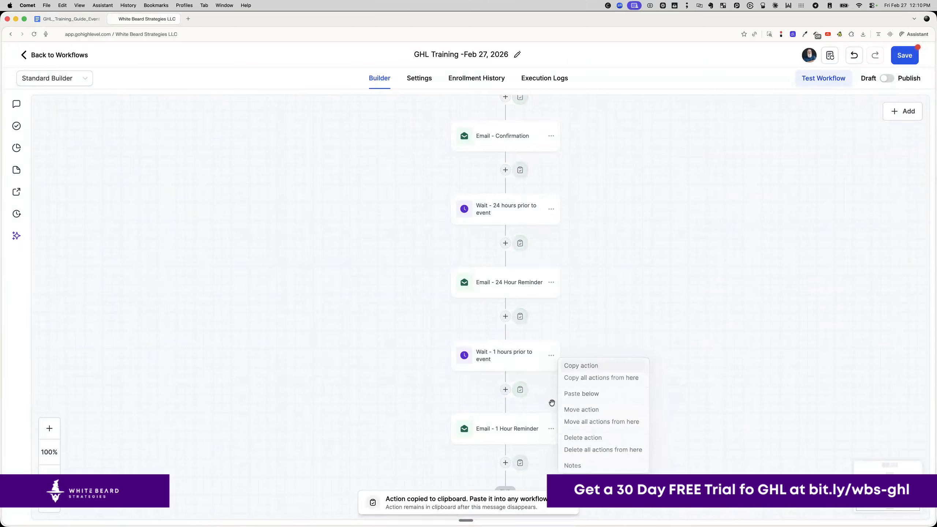
click(520, 462)
click(508, 497)
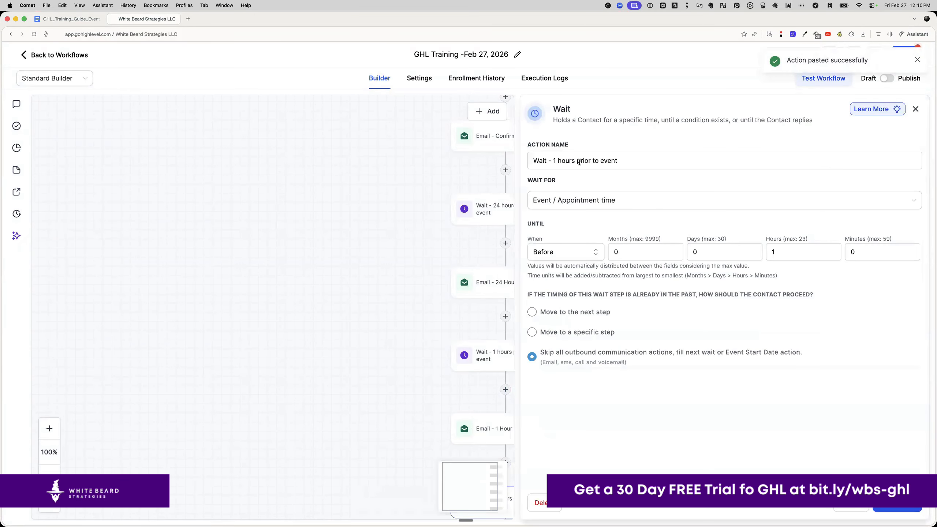
- Rename it 'Wait - 4 hours after event', set it to After with 4 hours, and save
drag(552, 160, 674, 164)
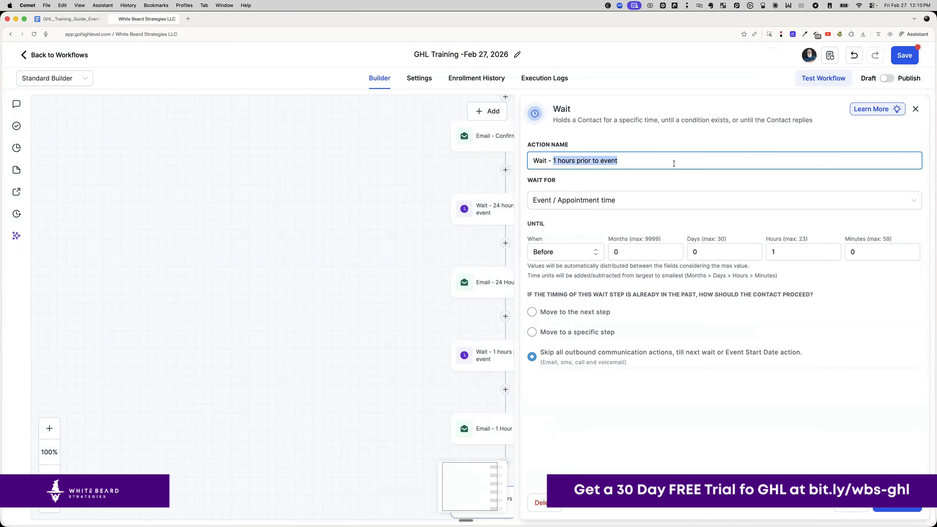
text(4 hour)
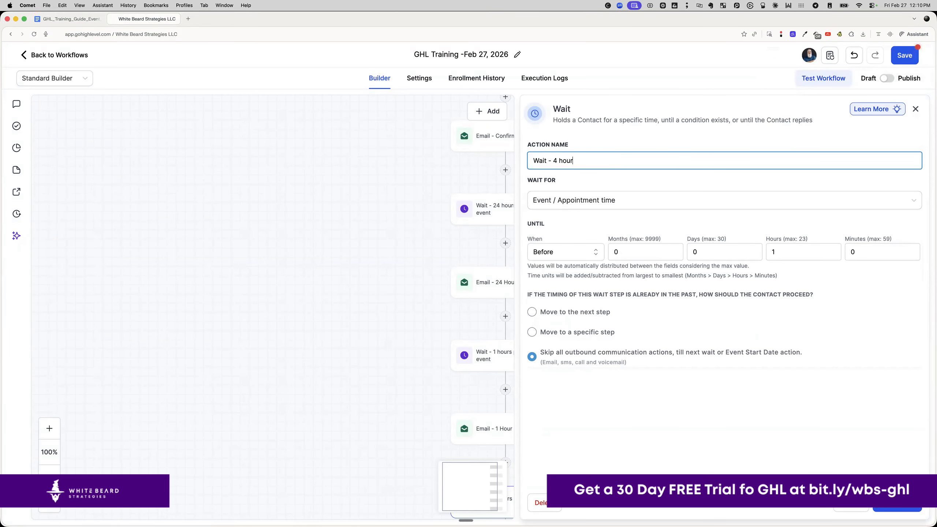
text(s after event)
click(567, 252)
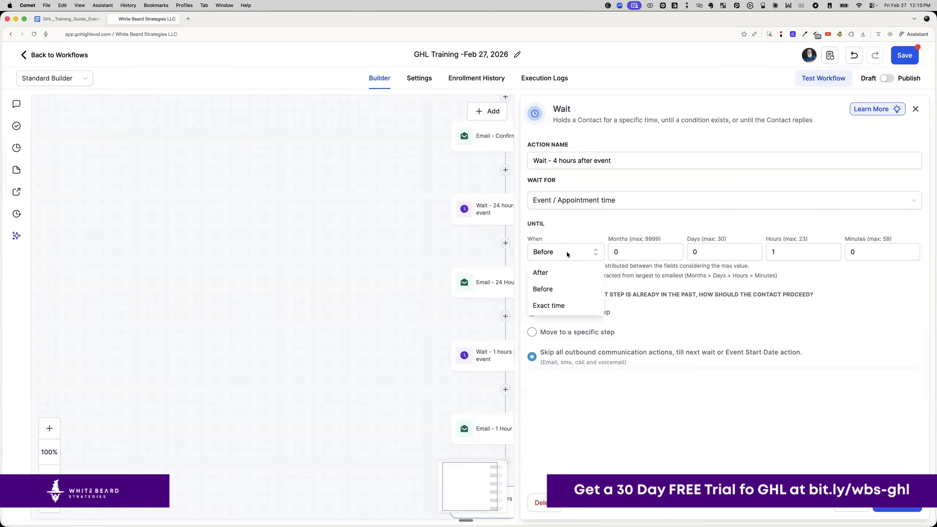
click(569, 275)
drag(779, 253, 763, 252)
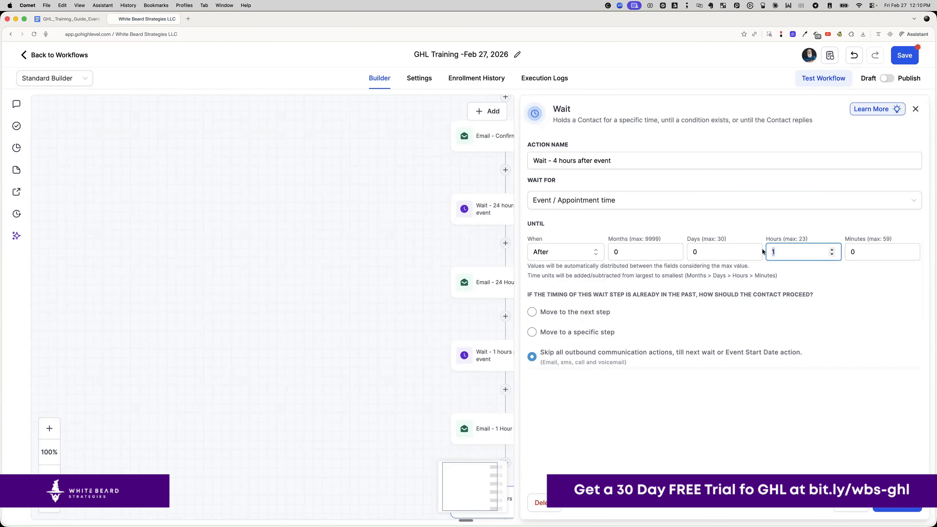
text(4)
click(901, 509)
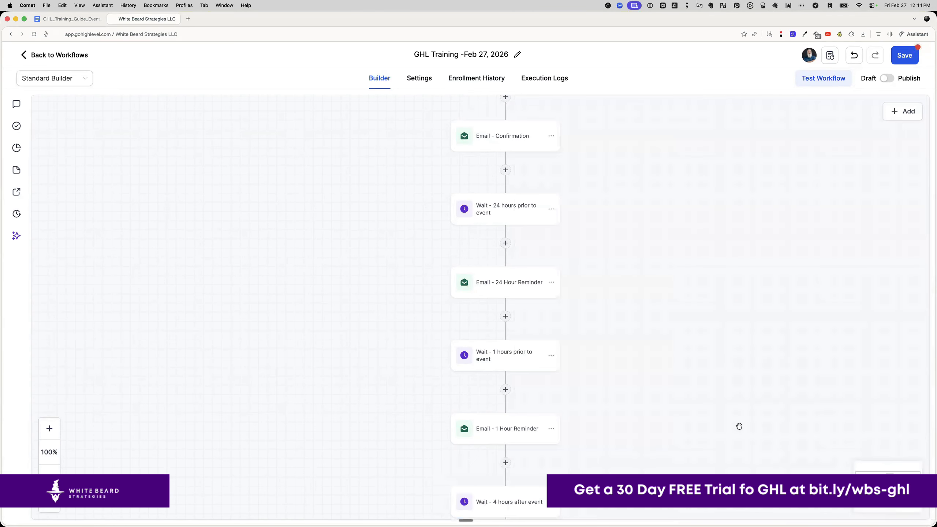
- Copy the 1 Hour Reminder email step and paste it below the 4-hour wait
scroll(700, 406, down, 5)
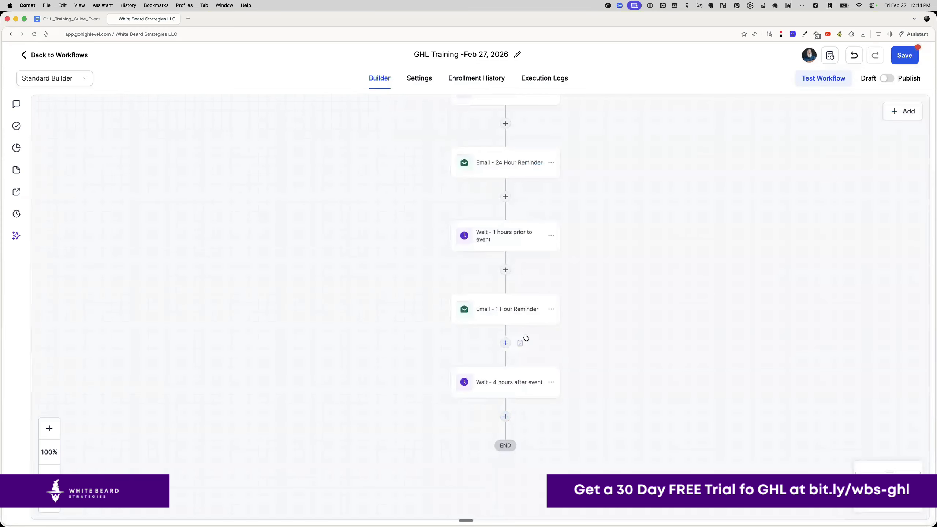
click(551, 309)
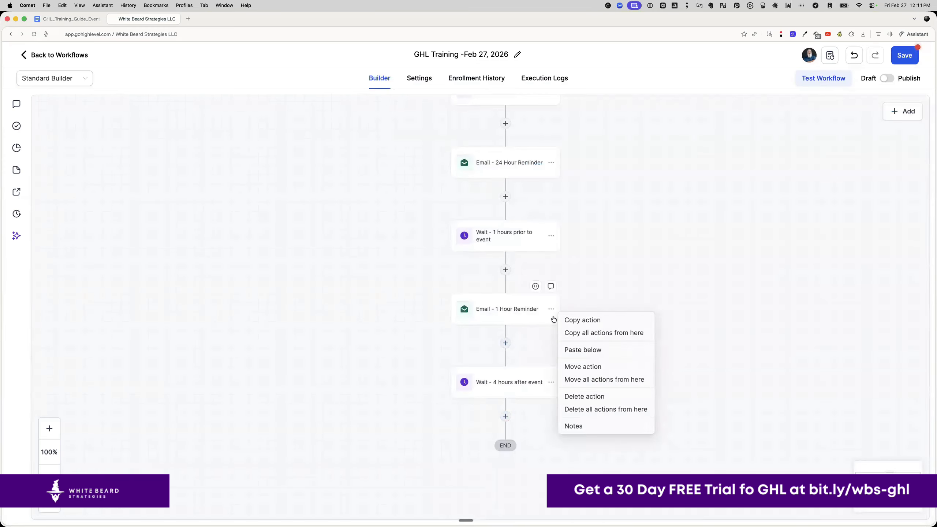
click(579, 323)
click(520, 416)
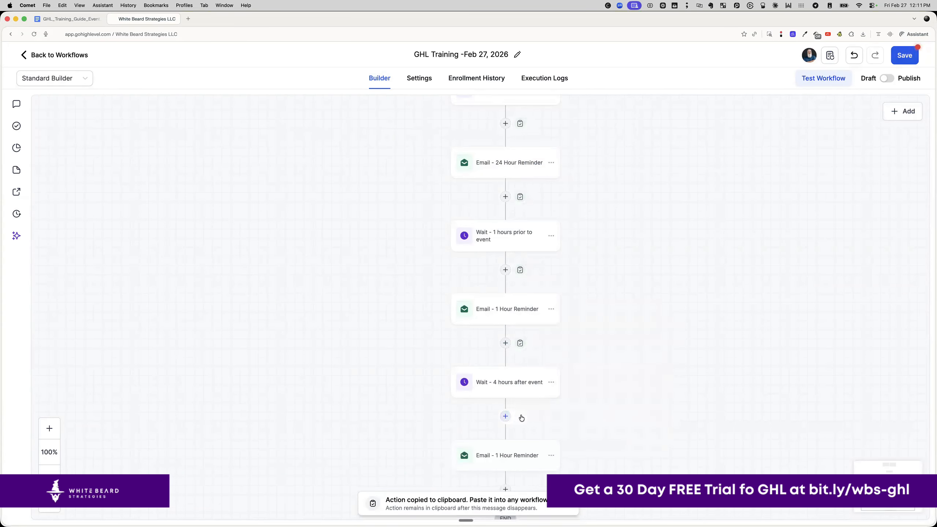
click(509, 454)
- Rename the pasted email step to Email - Replay & Resources
click(724, 176)
drag(724, 176, 826, 179)
text(Replay &Re)
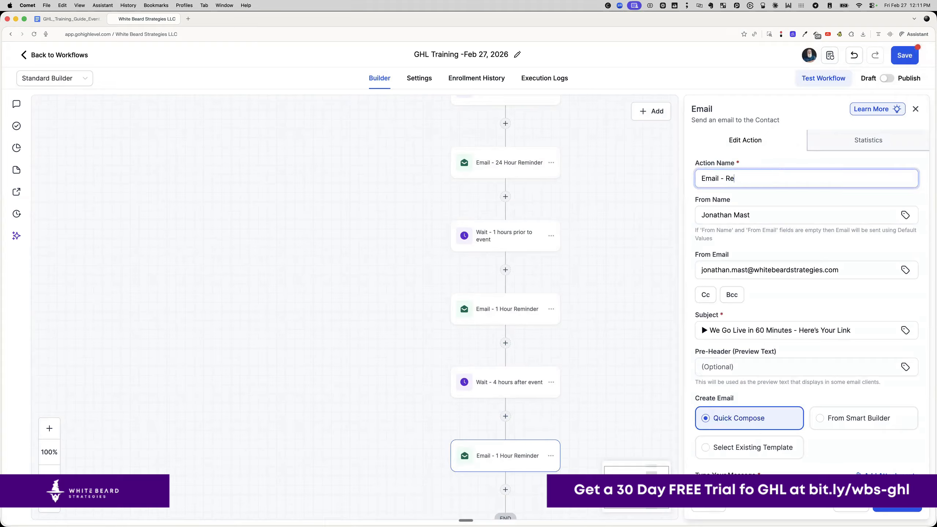
key(BackSpace)
key(BackSpace)
text(Resources)
- Set the subject to '🎁 Your Replay + Resources Are Ready'
click(72, 18)
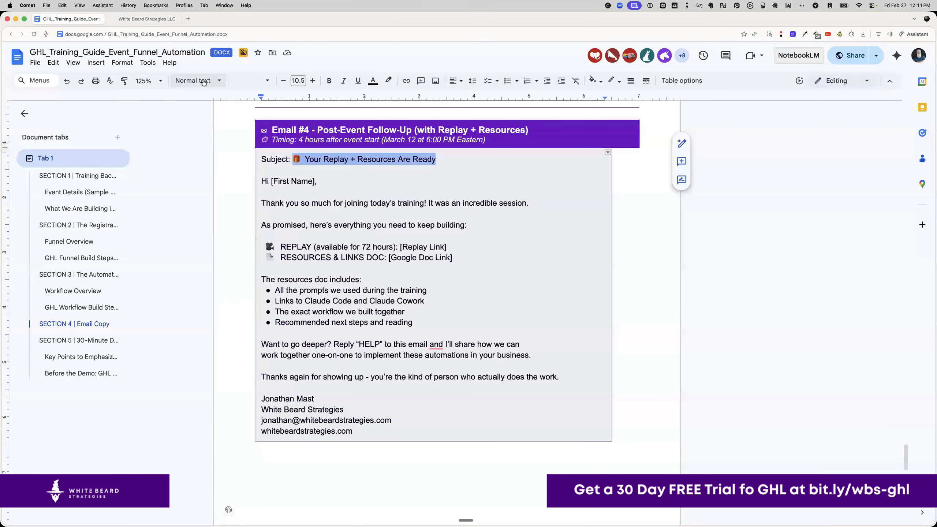
click(151, 20)
click(742, 335)
key(ctrl+a)
key(ctrl+v)
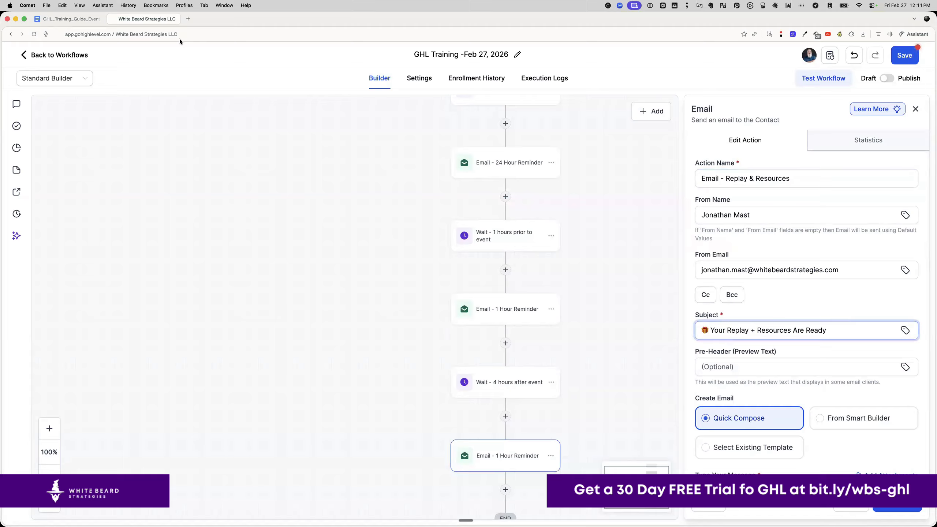
- Select the Email #4 body text in the guide and return to the workflow
click(70, 19)
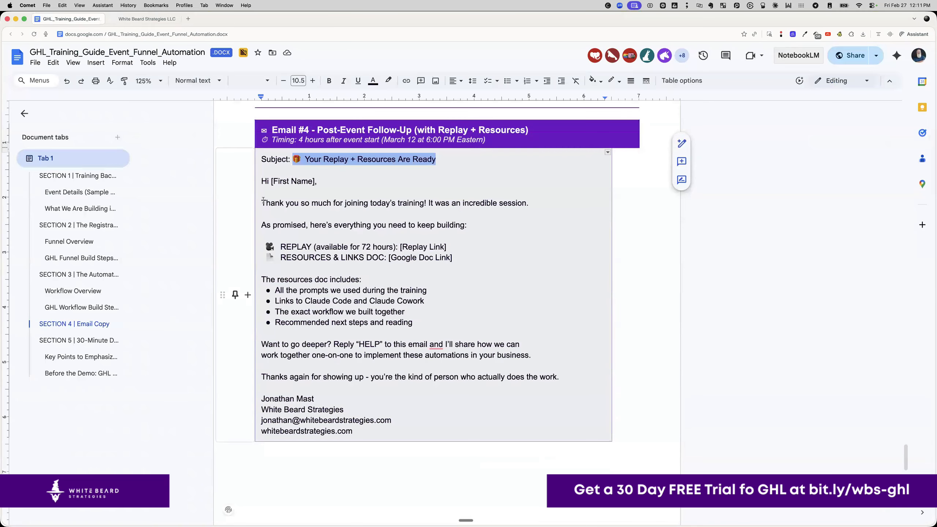
drag(262, 200, 354, 432)
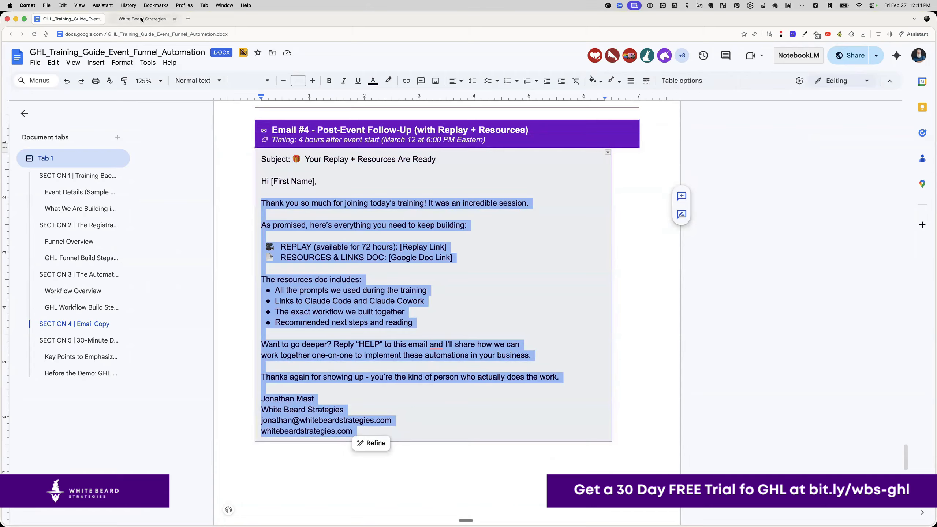
click(141, 19)
scroll(719, 350, down, 6)
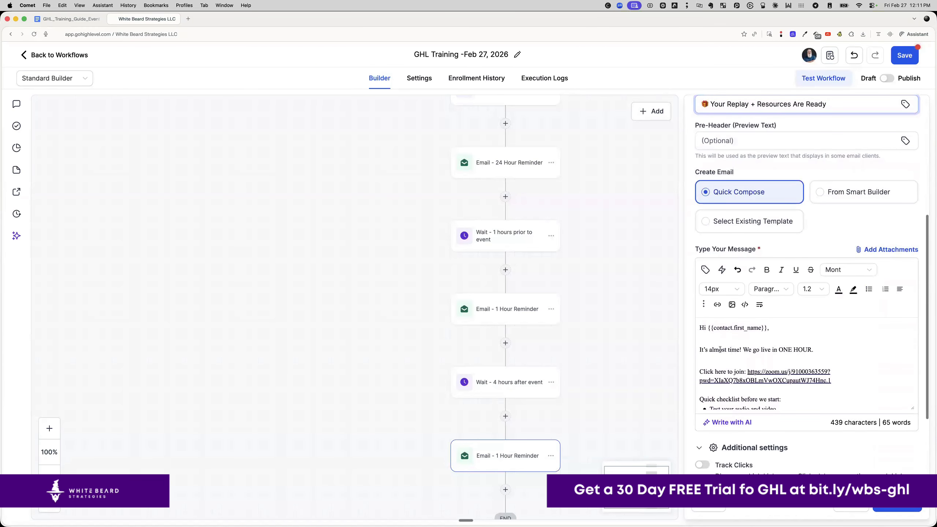
- Replace the message with the Email #4 thank-you text, remove the extra blank line, and select [Replay Link]
drag(699, 349, 766, 412)
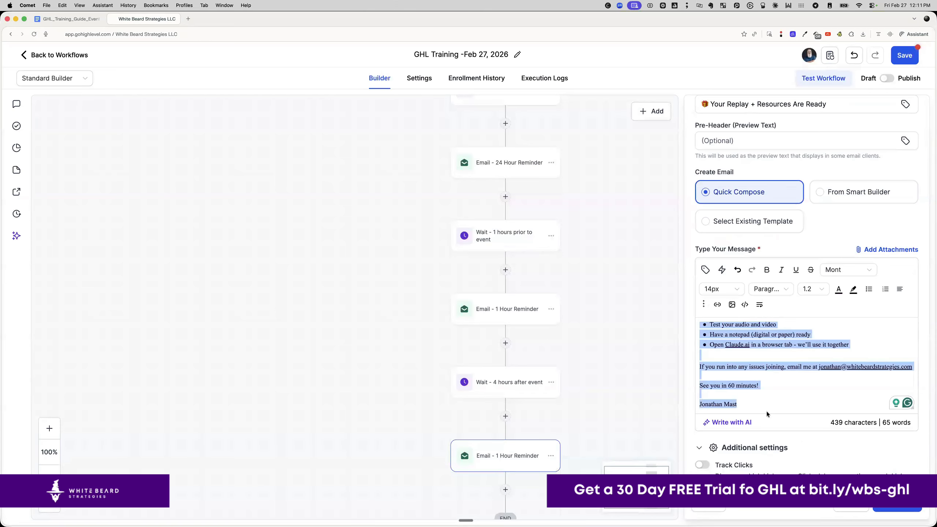
key(super+v)
scroll(777, 368, up, 10)
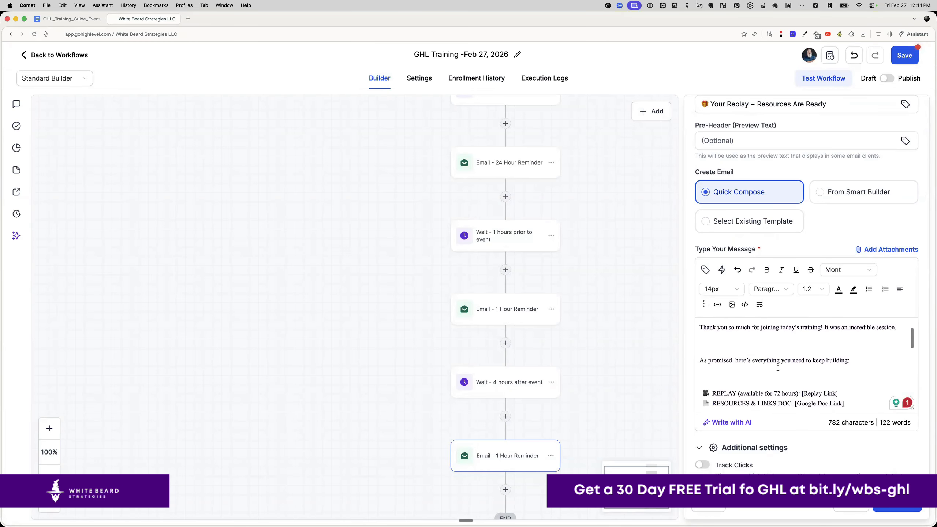
scroll(777, 368, up, 1)
click(771, 368)
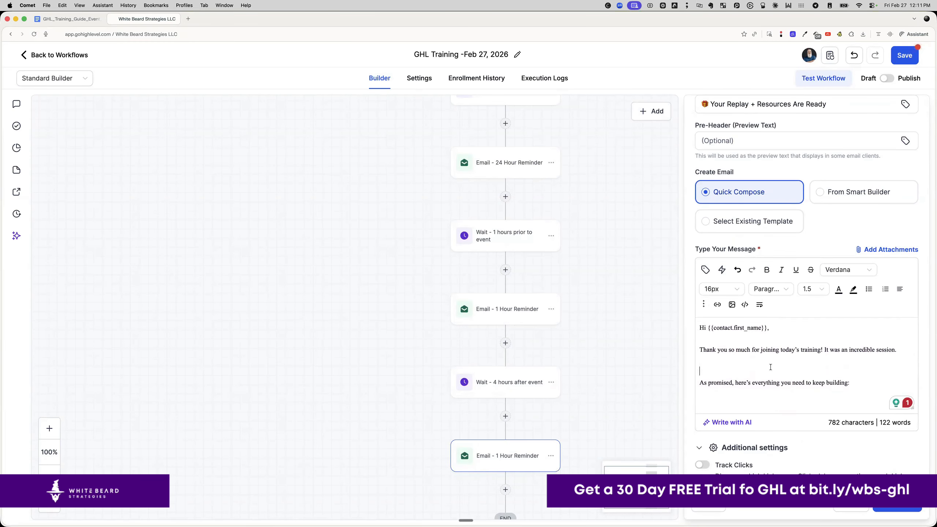
key(BackSpace)
scroll(761, 385, down, 2)
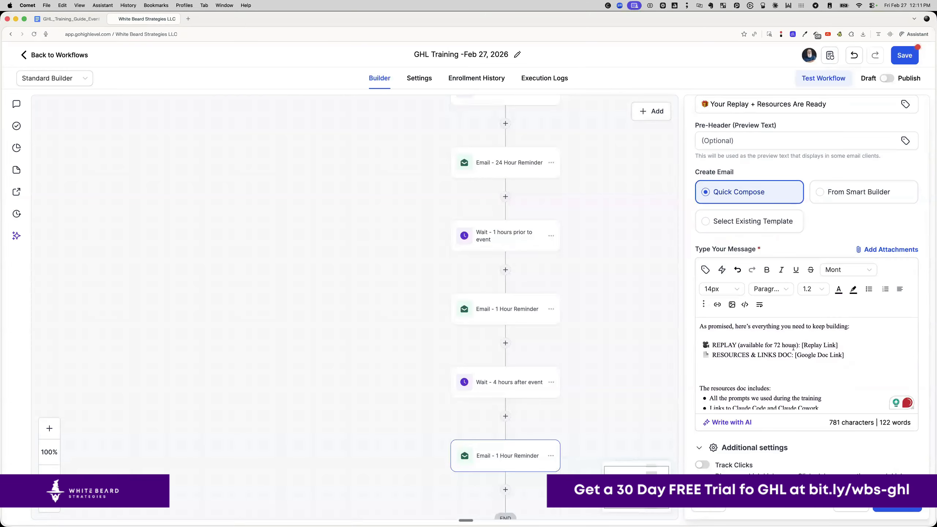
drag(802, 345, 843, 344)
mouse_move(197, 517)
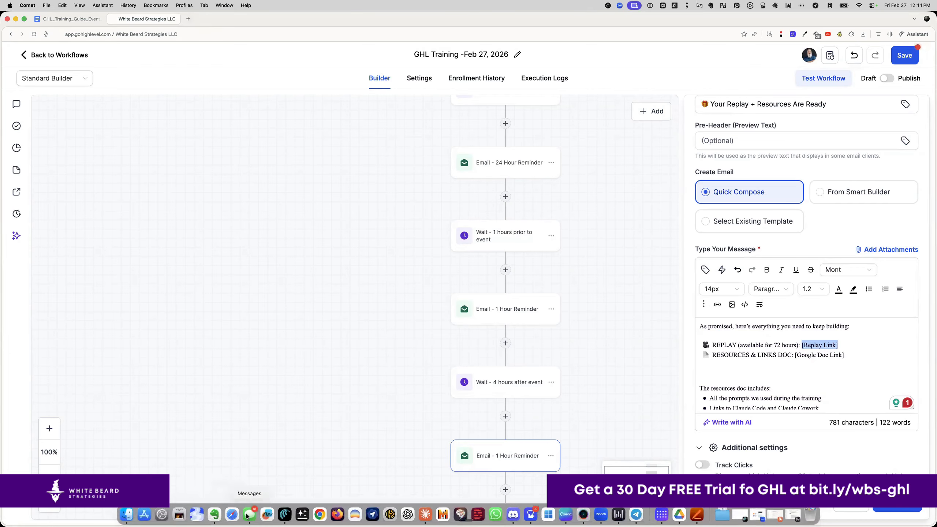
- Copy the YouTube share link for the Express Training Manus Playbook VSL video
click(188, 19)
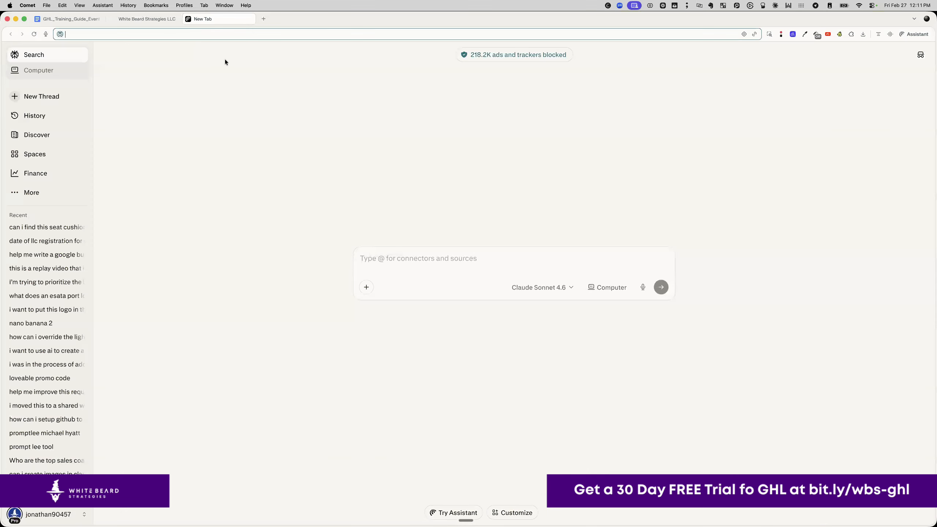
text(youtube.com)
key(Return)
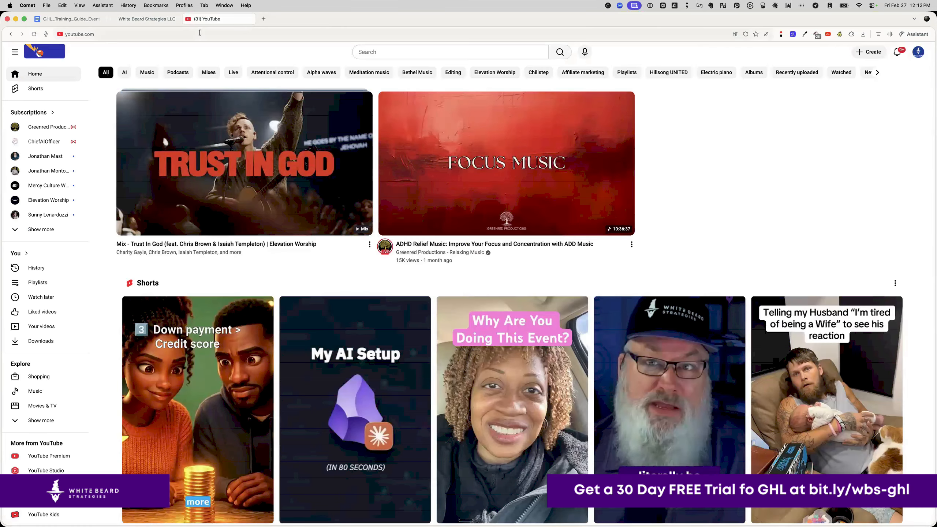
scroll(437, 372, down, 9)
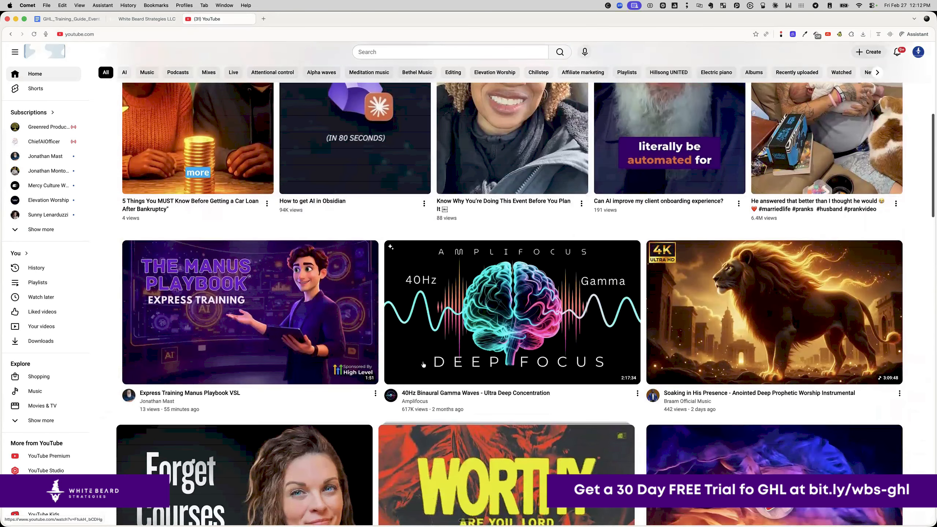
mouse_move(355, 395)
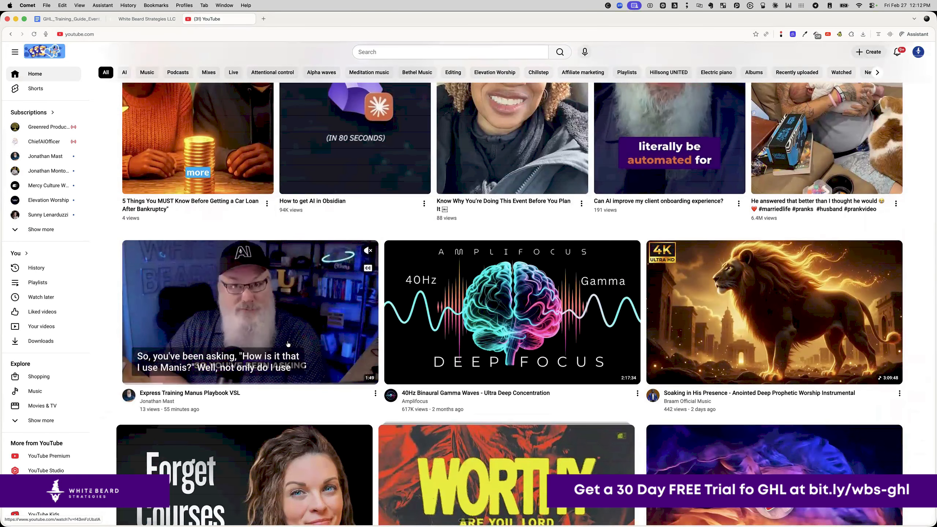
click(375, 393)
click(412, 452)
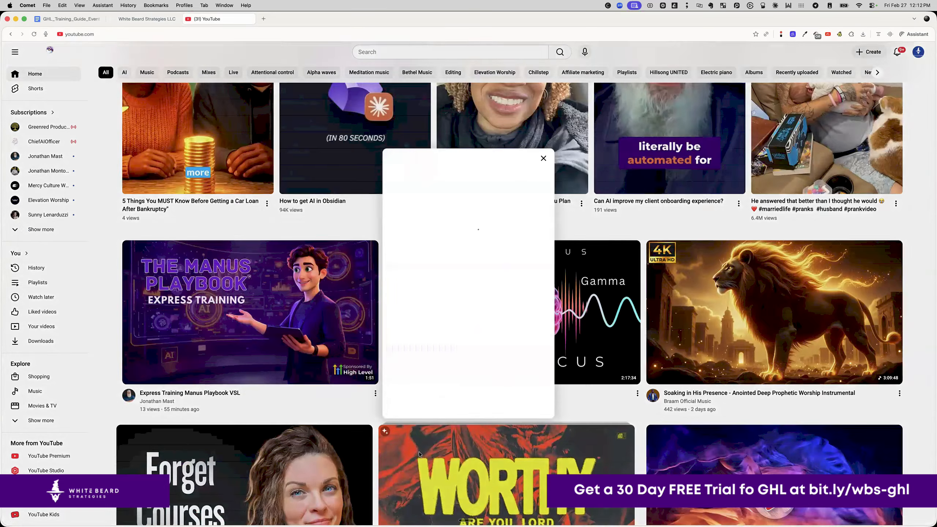
click(531, 321)
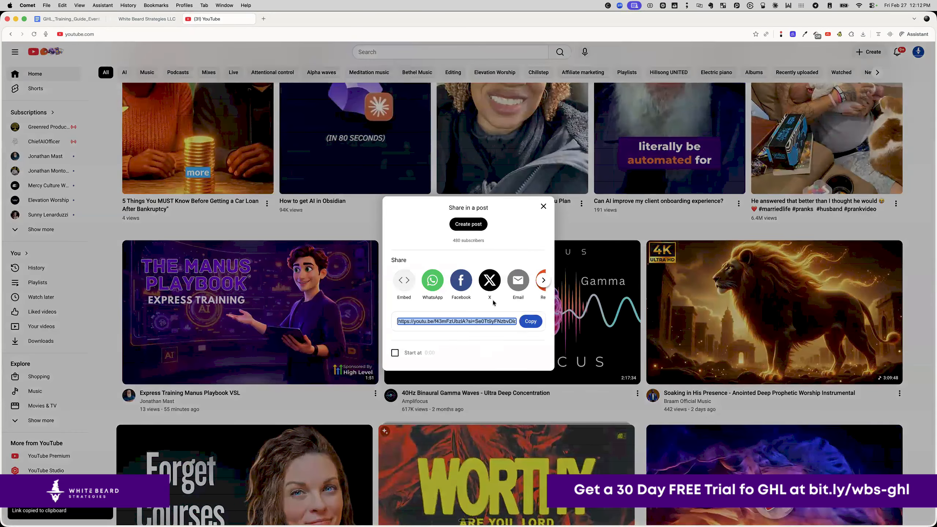
click(144, 18)
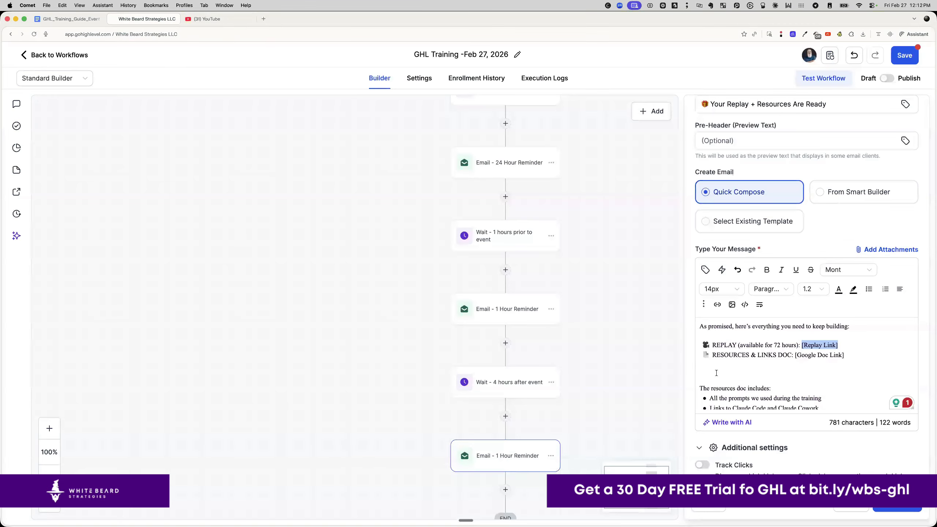
- Replace [Replay Link] with the YouTube URL, then select the [Google Doc Link] placeholder
drag(838, 345, 802, 345)
key(super+v)
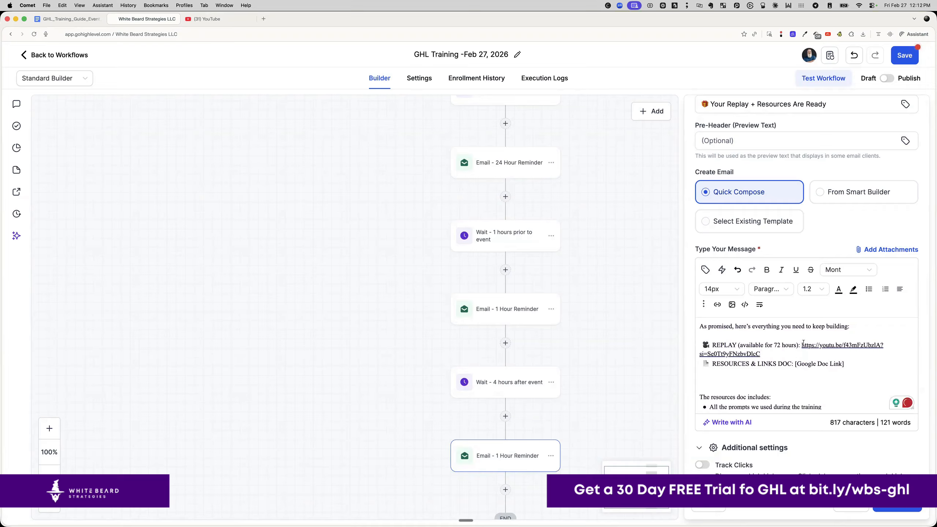
drag(851, 367, 799, 365)
- In a new tab, open the 'GHL - Funnels & Automations - February 27 - Replay & Resources' doc from Google Drive
click(264, 18)
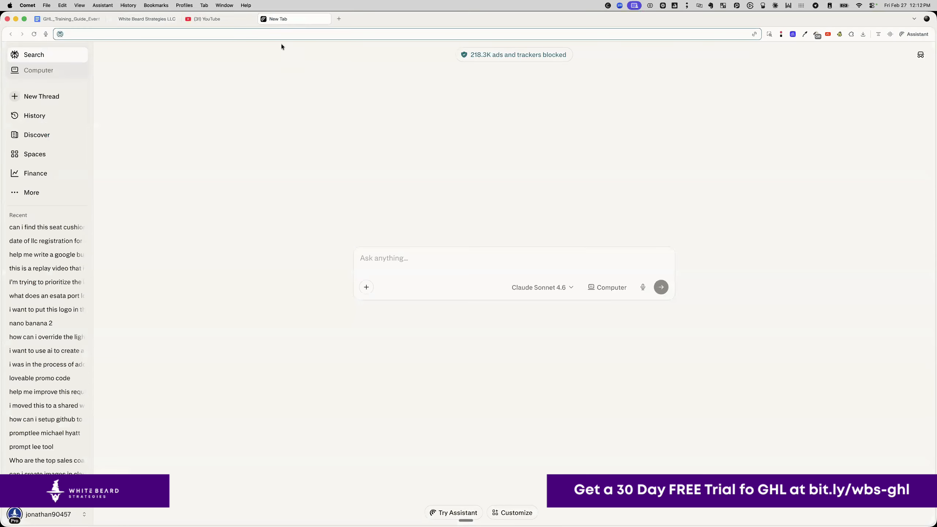
text(drive.google.com / Home)
key(Return)
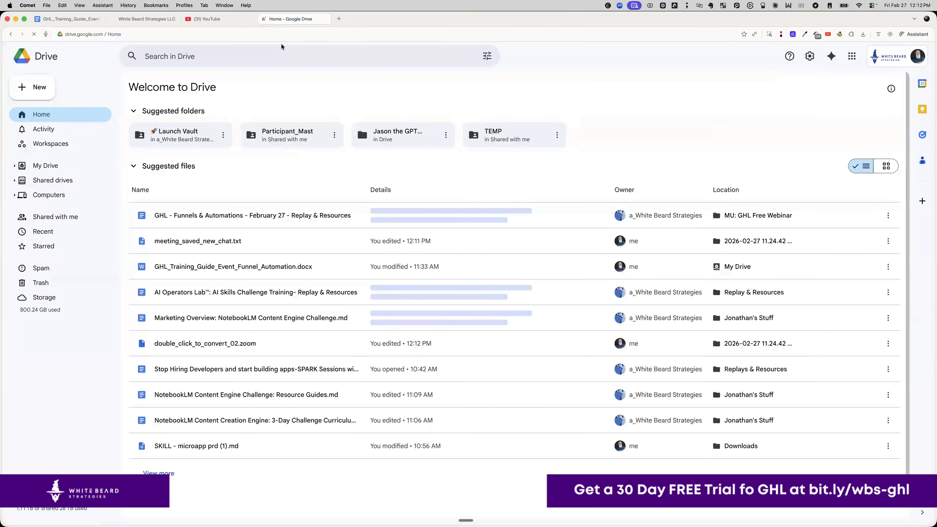
click(282, 55)
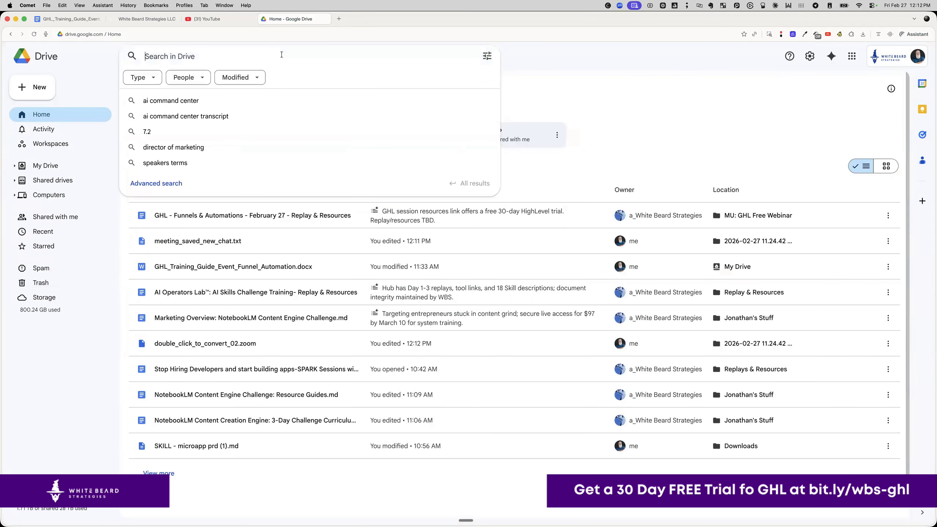
click(273, 213)
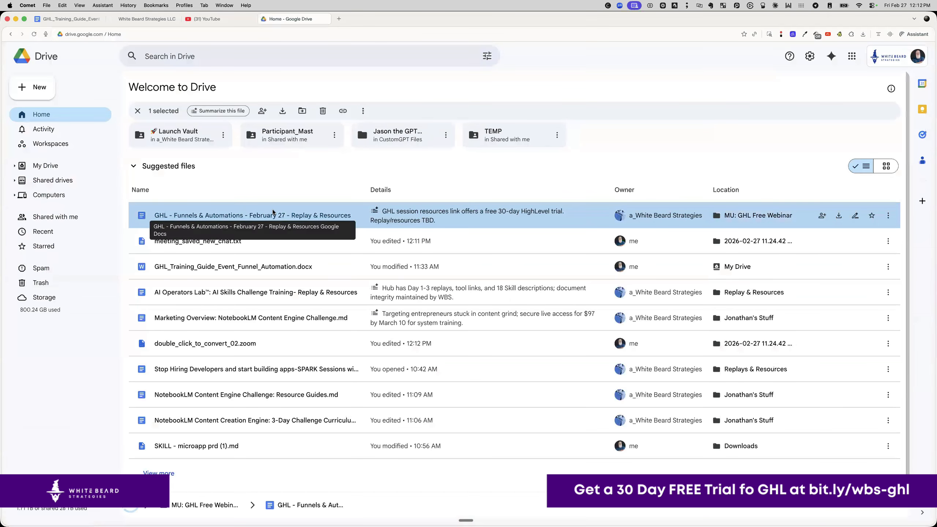
double_click(273, 213)
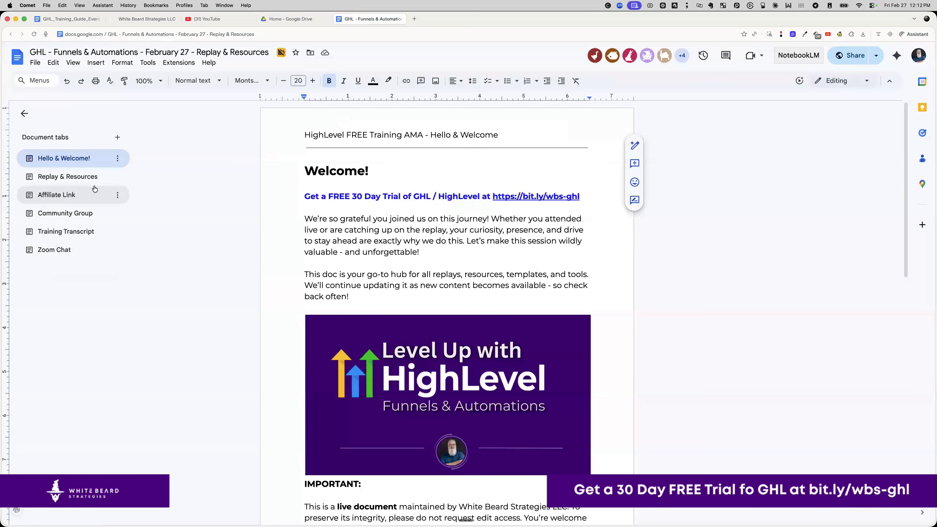
- Copy the document's share link
click(853, 57)
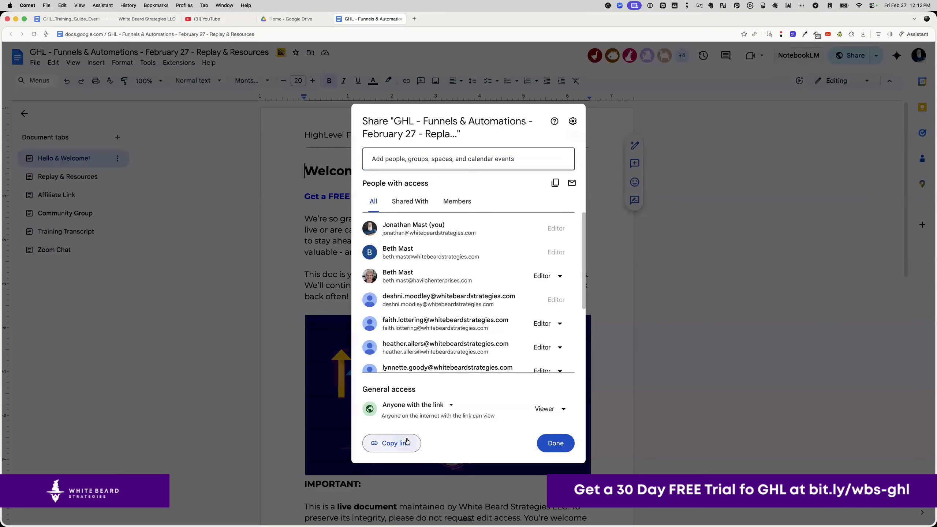
click(407, 442)
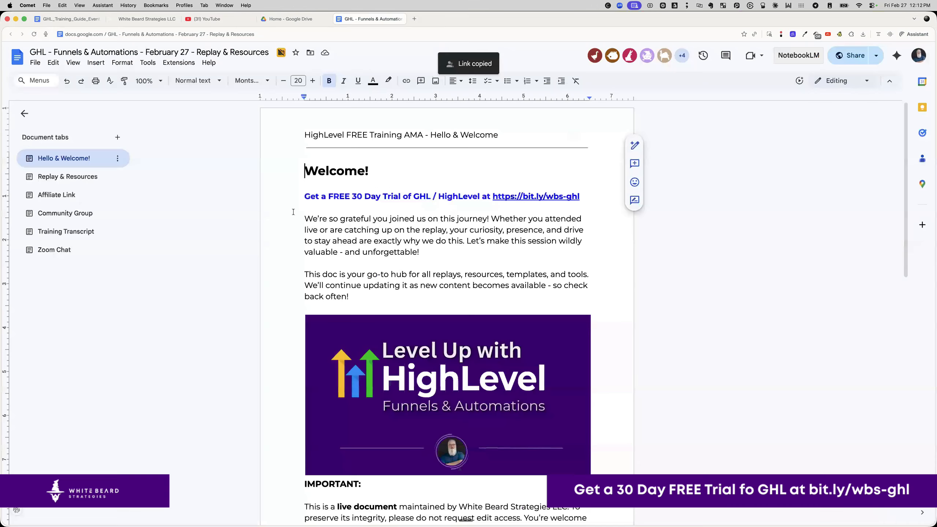
click(295, 211)
- Back in the GoHighLevel email, replace the [Google Doc Link] placeholder with the copied Google Doc URL
click(76, 20)
click(130, 19)
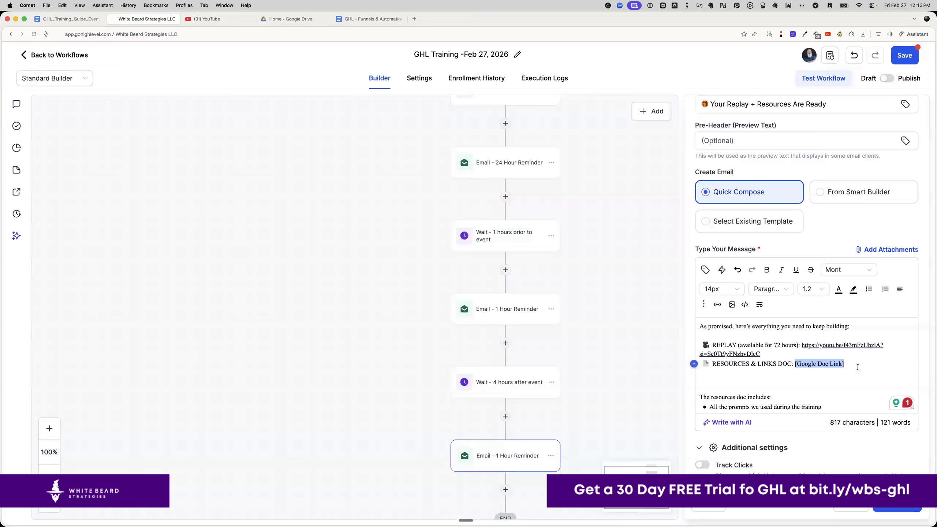
key(super+v)
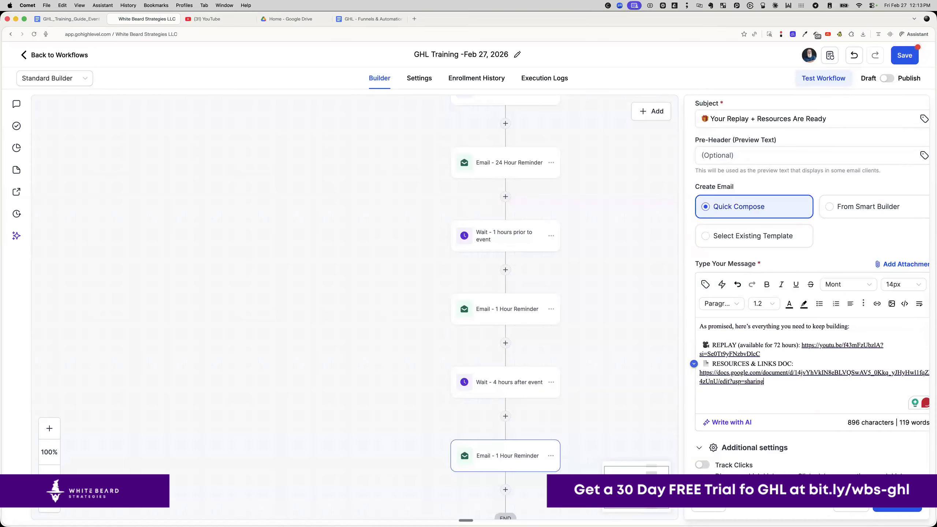
scroll(778, 370, down, 3)
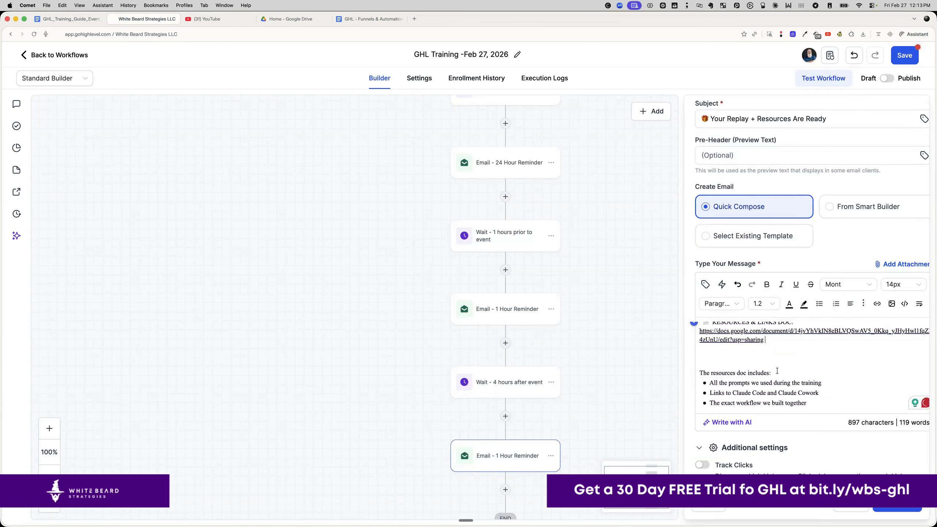
scroll(778, 371, down, 2)
scroll(777, 370, up, 5)
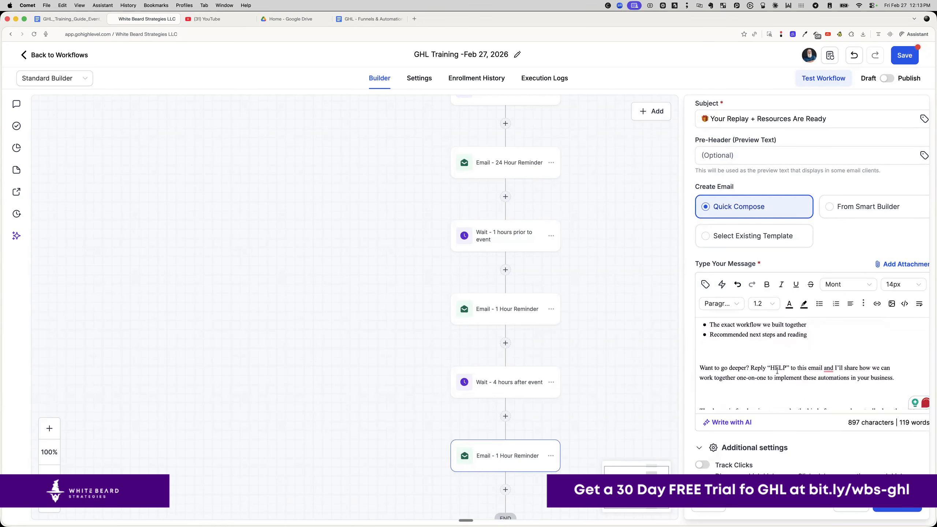
- Close the email settings and review the workflow ending in Email - Replay & Resources before END
click(897, 505)
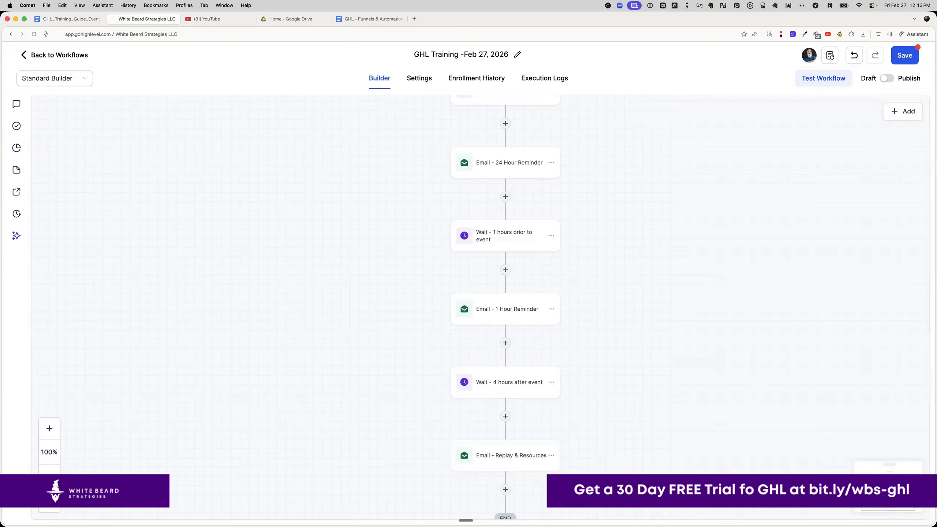
scroll(668, 349, down, 4)
scroll(668, 350, up, 13)
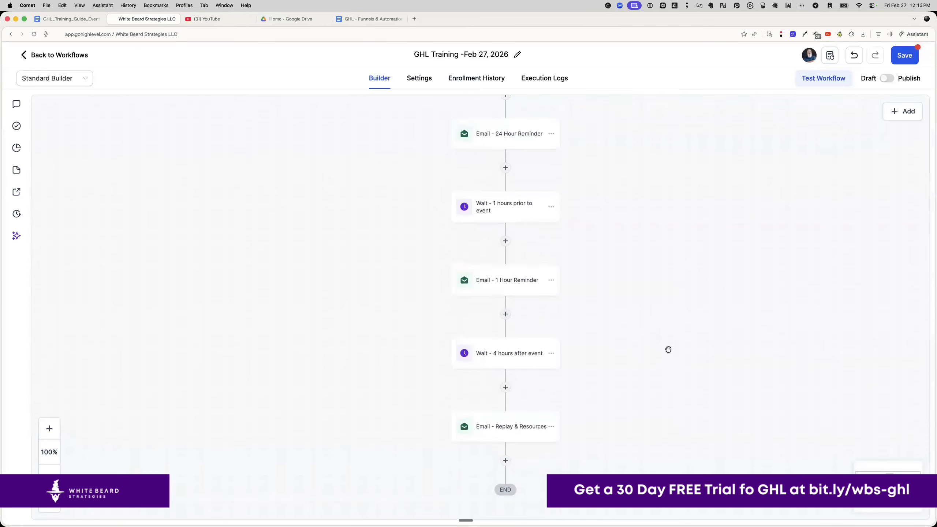
scroll(668, 349, up, 4)
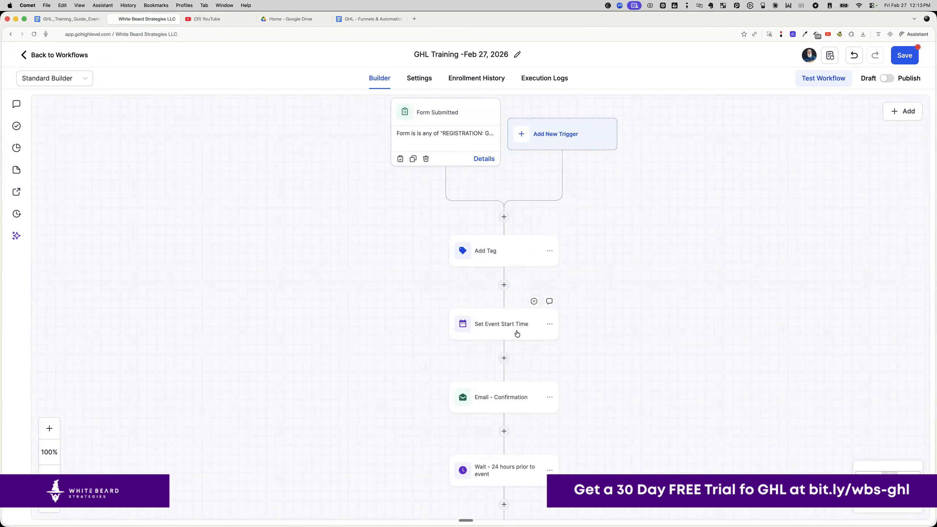
scroll(519, 332, down, 4)
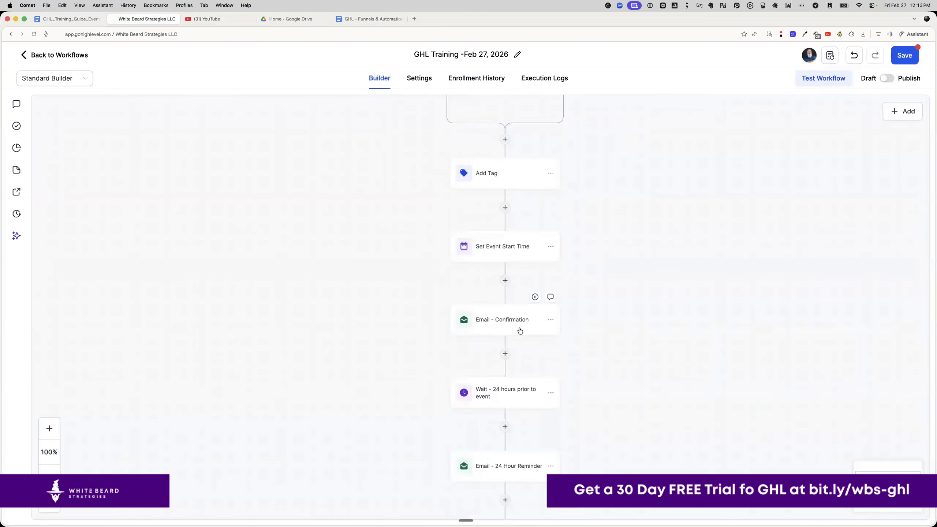
scroll(520, 330, down, 2)
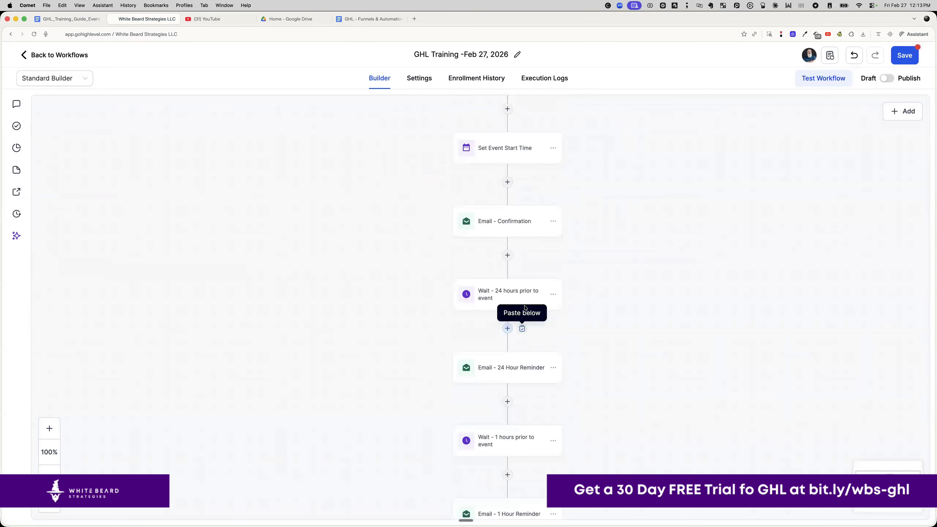
scroll(526, 298, down, 5)
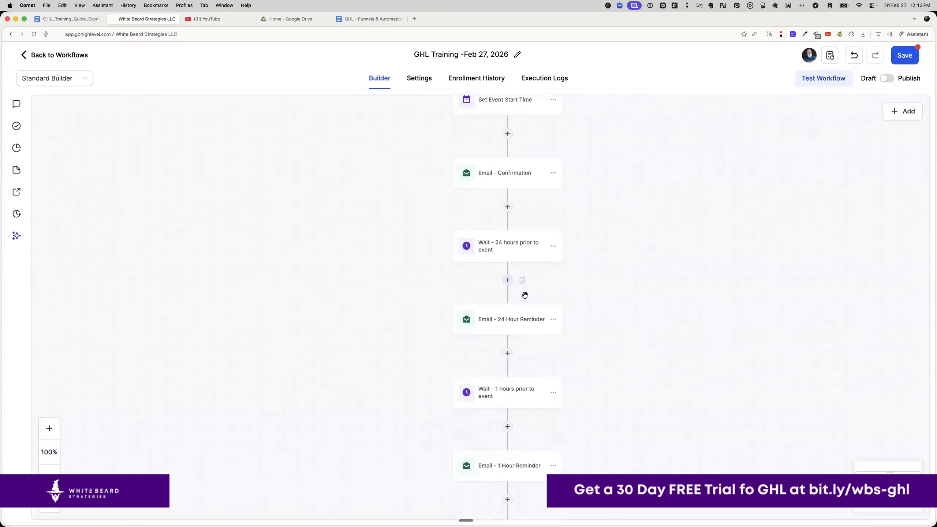
scroll(525, 318, down, 3)
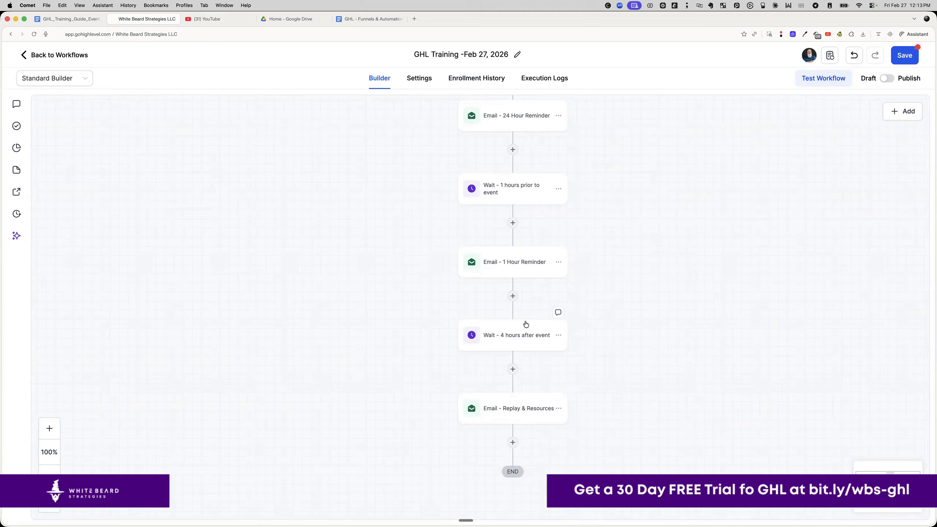
mouse_move(520, 153)
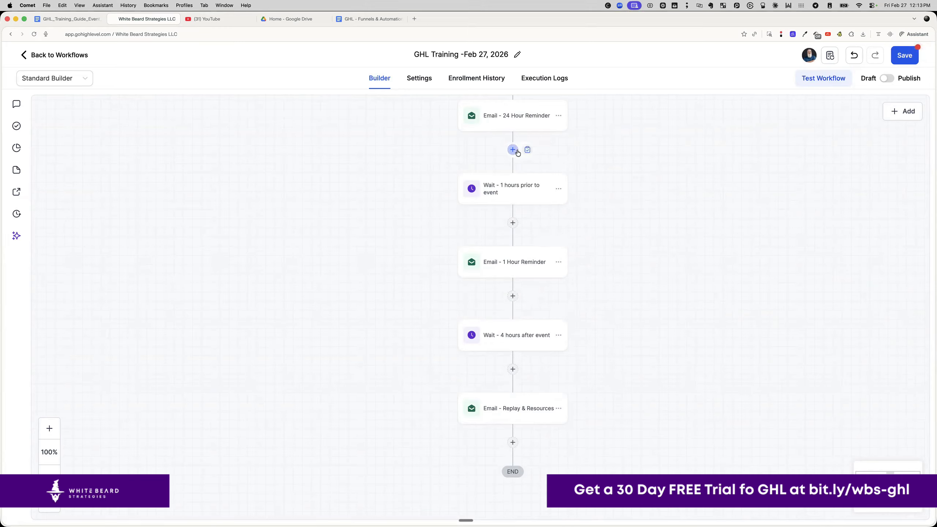
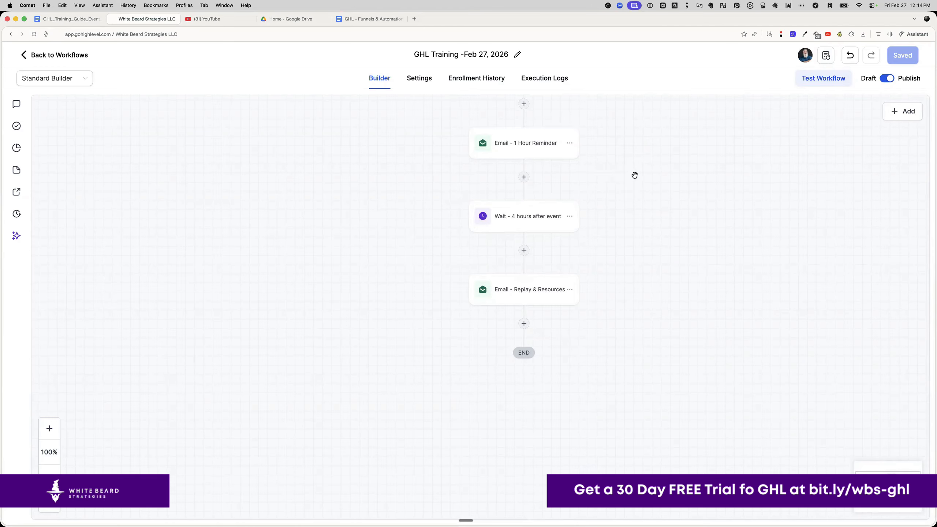
scroll(642, 171, up, 9)
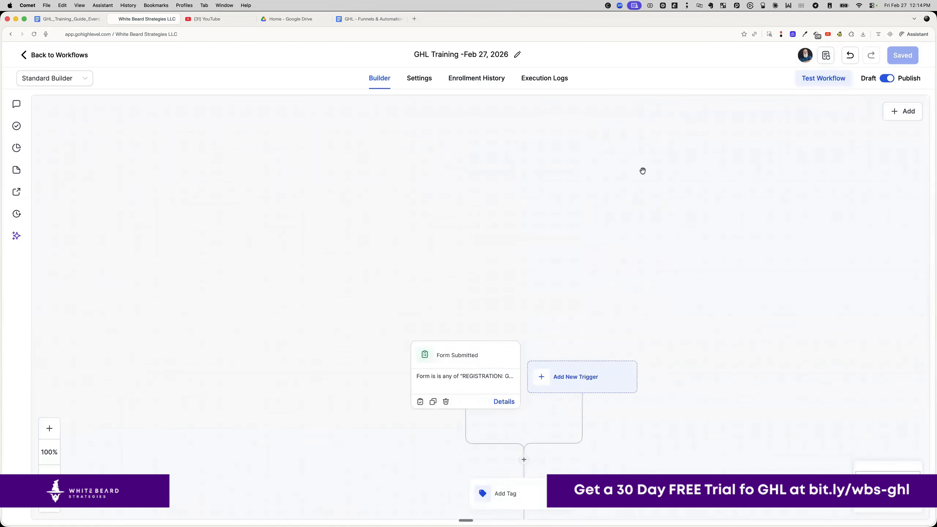
- Review the finished GHL Training workflow canvas, then return to the Workflow List
scroll(643, 171, down, 5)
scroll(643, 171, down, 5)
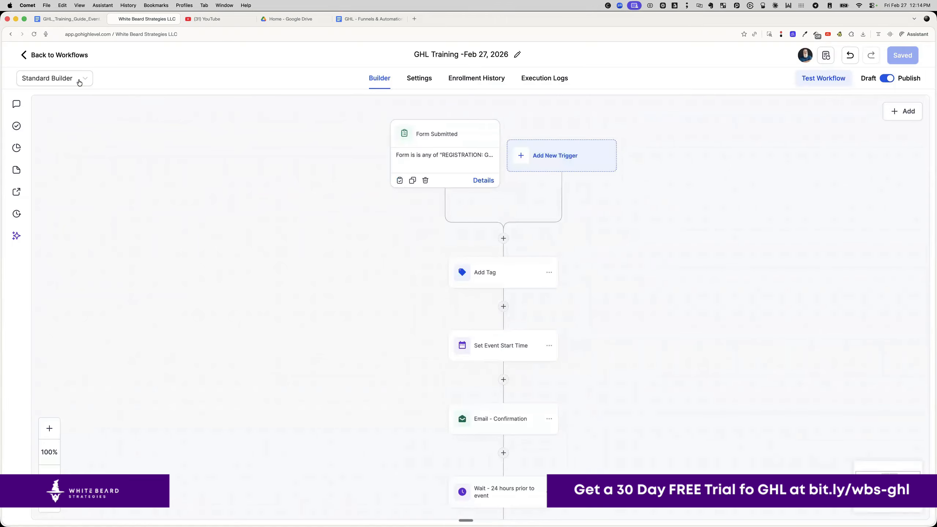
click(52, 55)
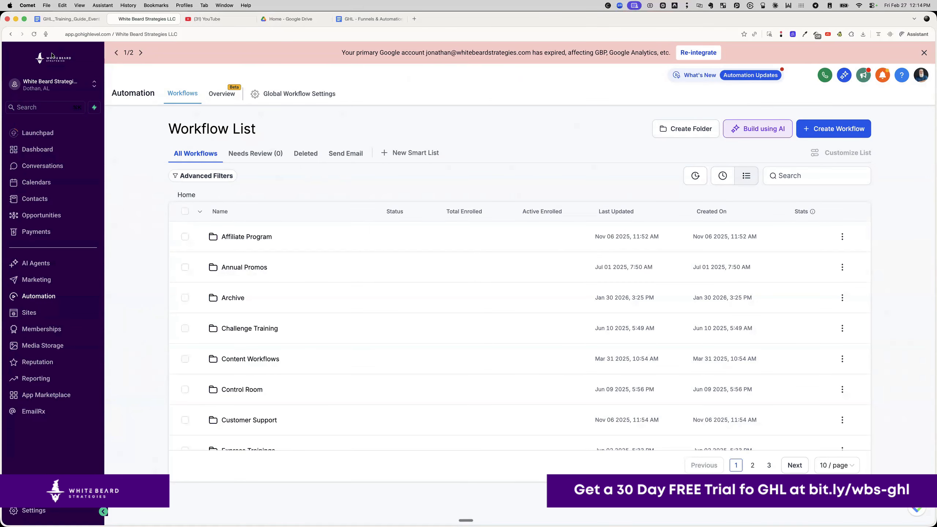
- Open the GHL Training Feb 27, 2026 funnel from Funnels sorted by Recent and preview its Registration Page
click(51, 311)
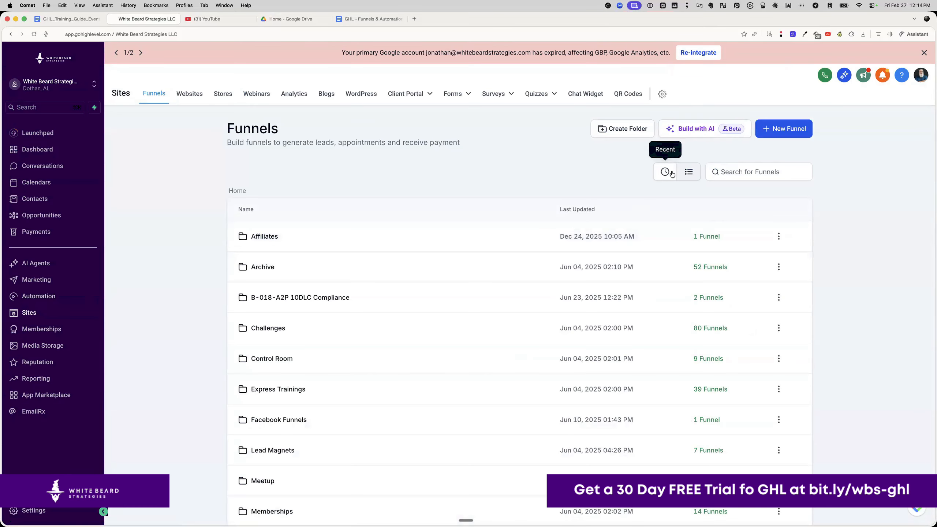
click(662, 178)
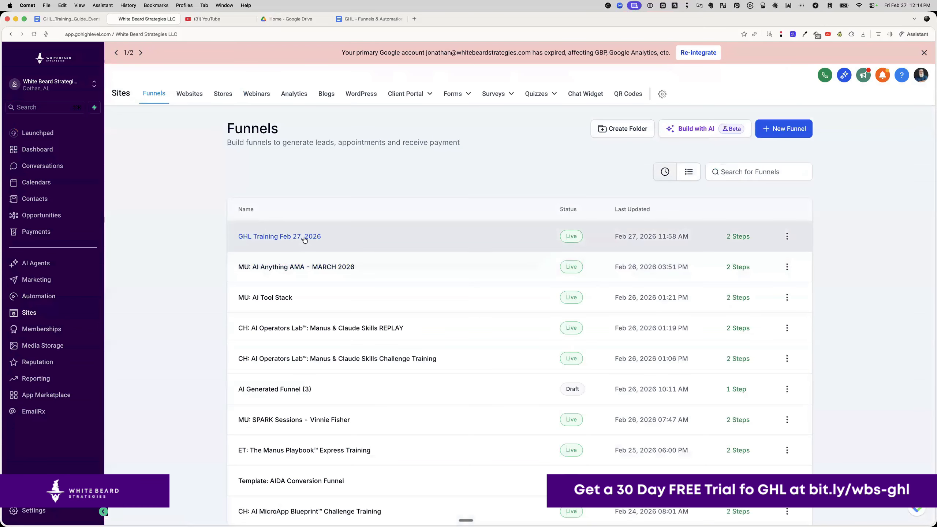
click(304, 240)
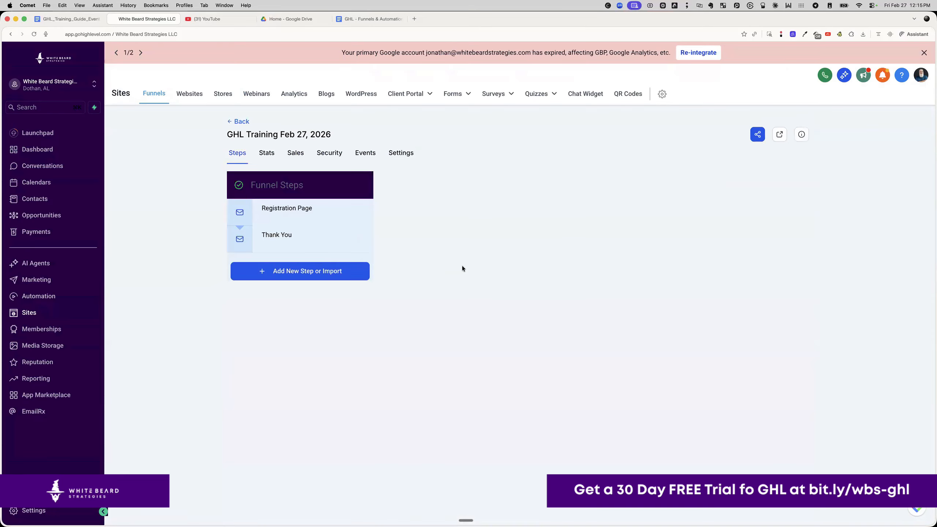
click(475, 378)
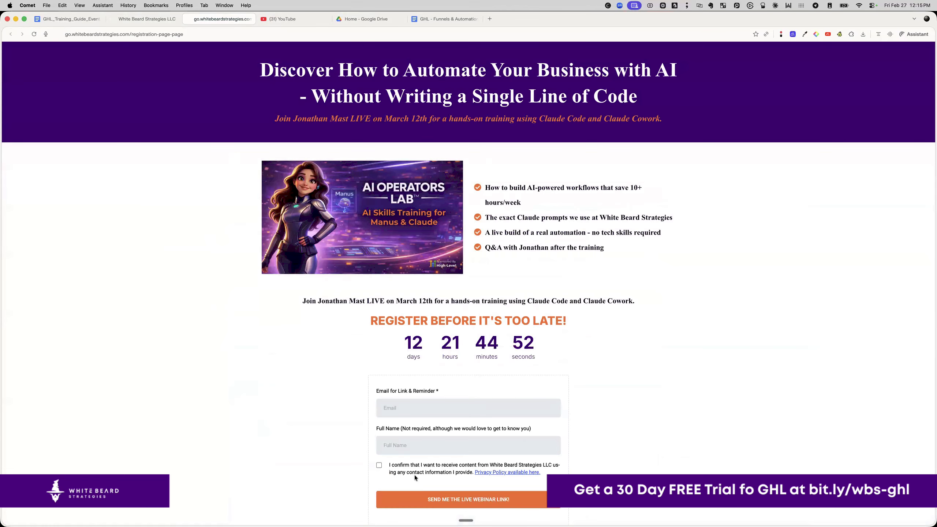
- Fill in a test email and full name, tick the consent box, and submit the form
key(Tab)
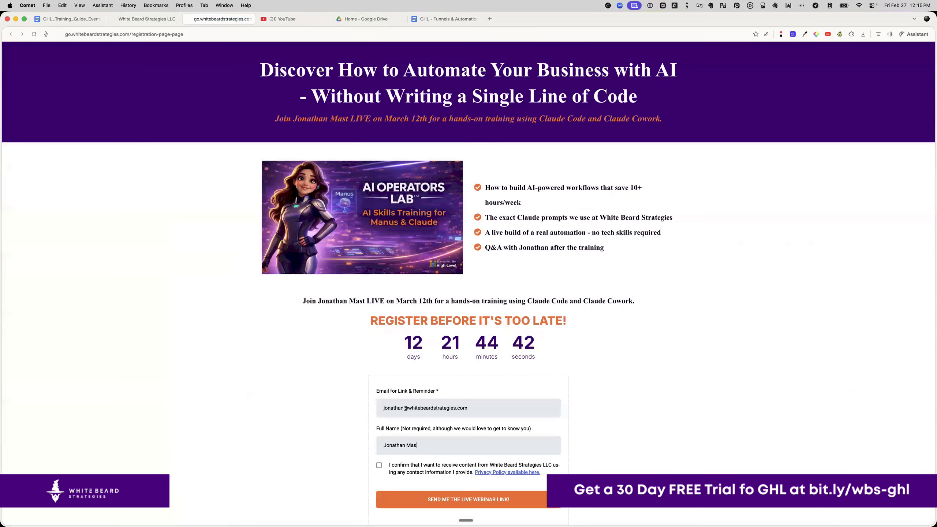
click(379, 466)
click(440, 499)
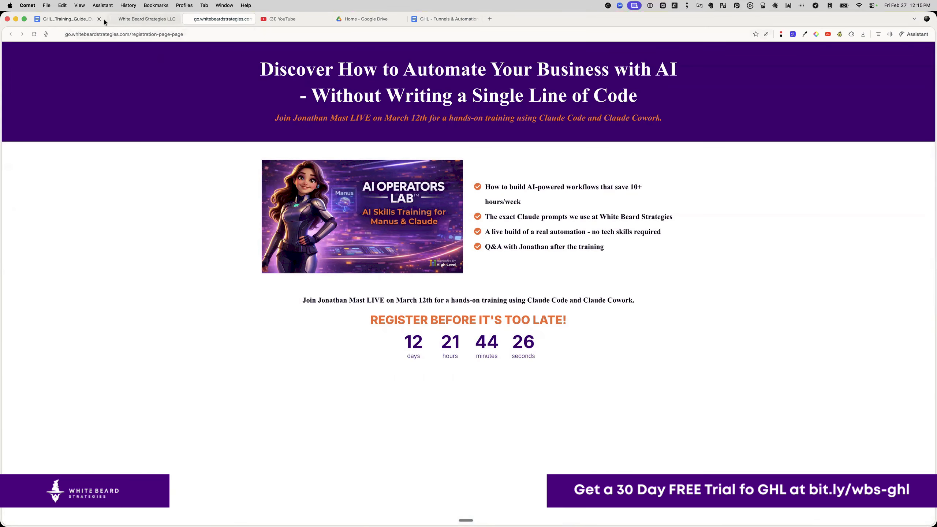
- In Gmail's Updates tab, open the "You're In! Here's Everything for March 12th" email, then return to GoHighLevel
click(489, 19)
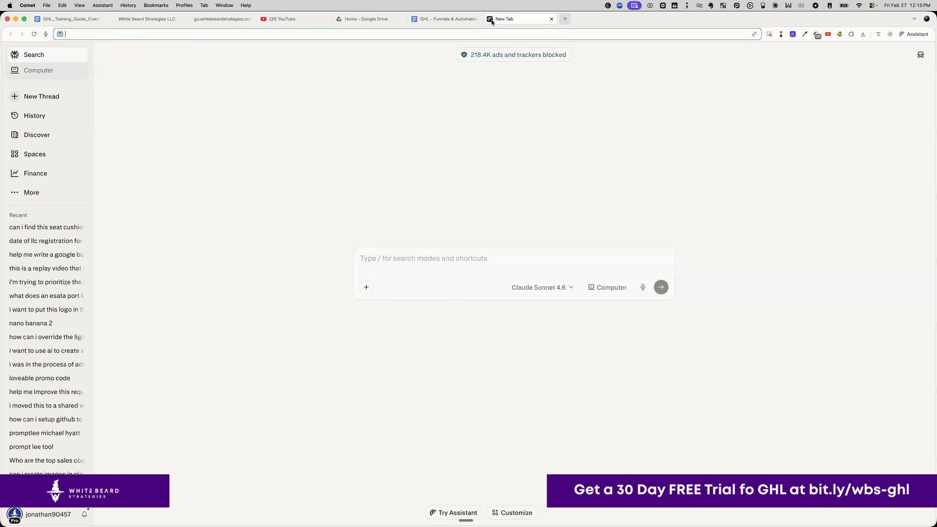
text(mail)
key(Return)
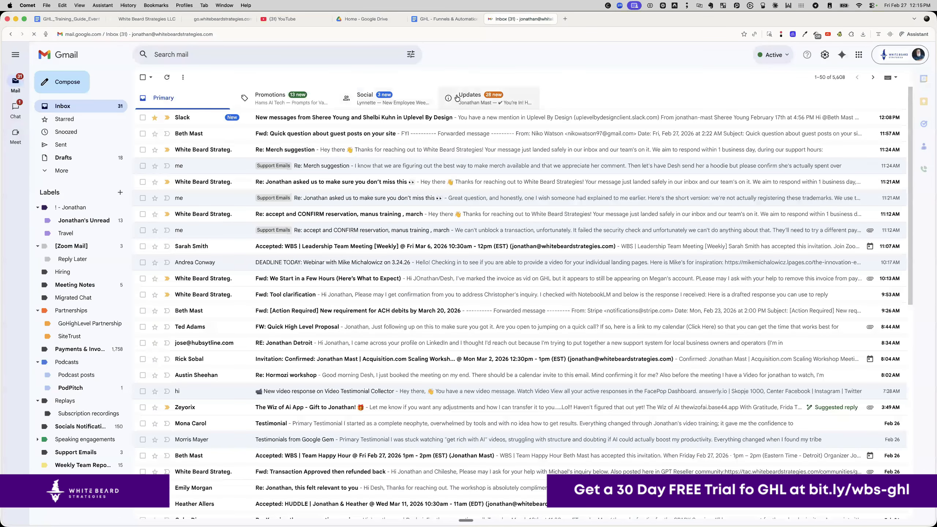
click(458, 98)
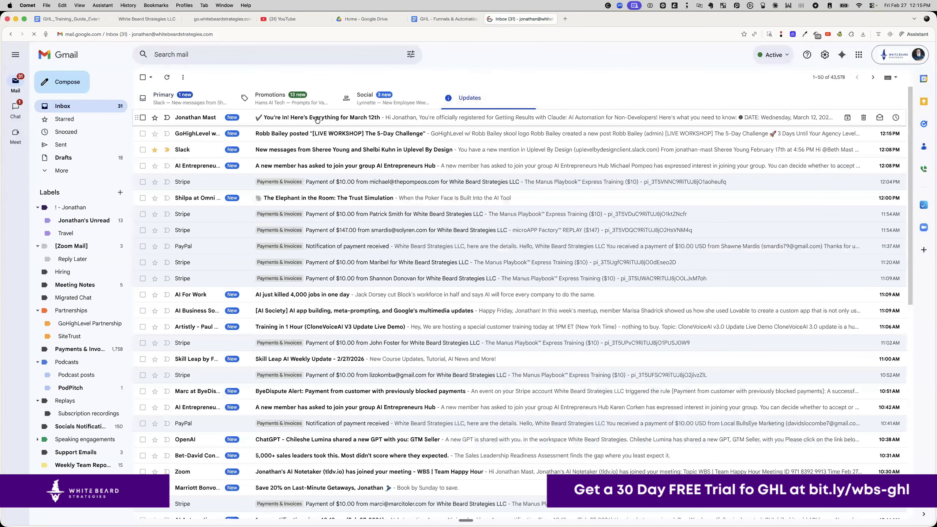
click(316, 118)
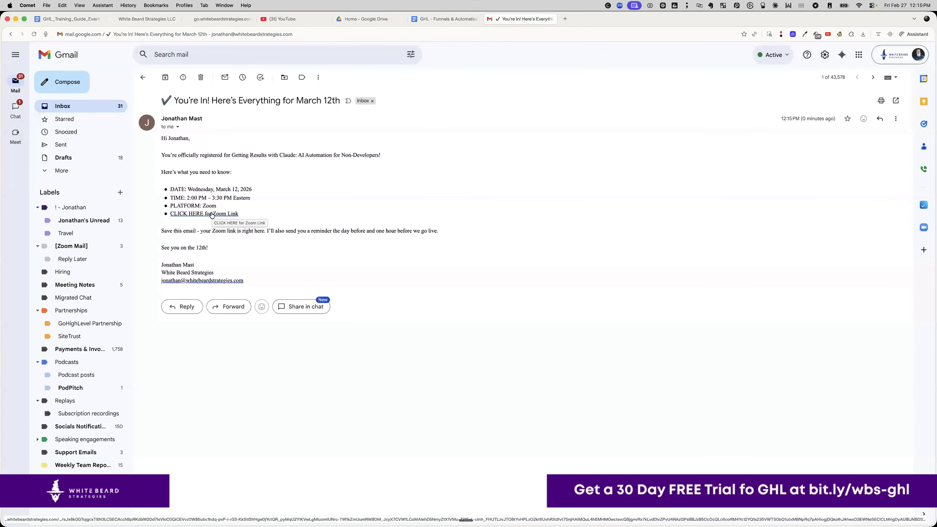
click(134, 19)
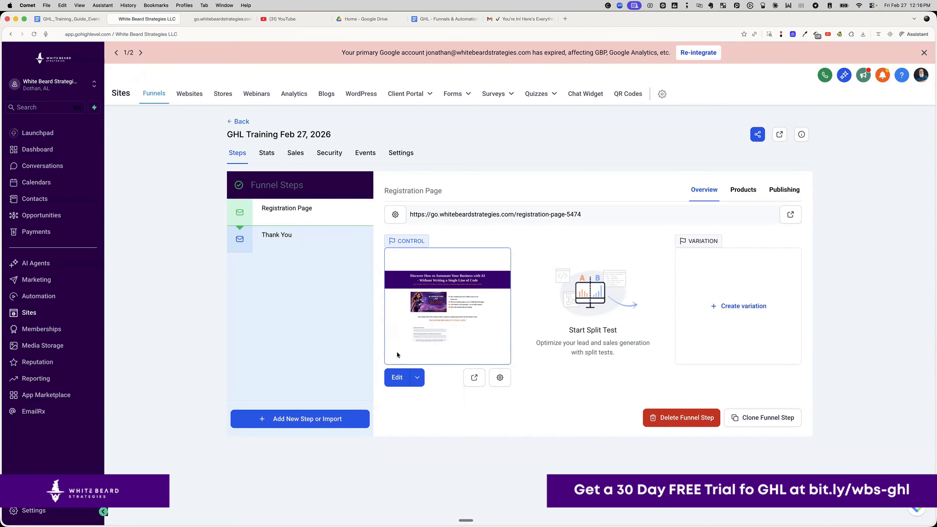
- Open the registration page in the editor, close the Ask AI panel and inspect the section settings
click(394, 376)
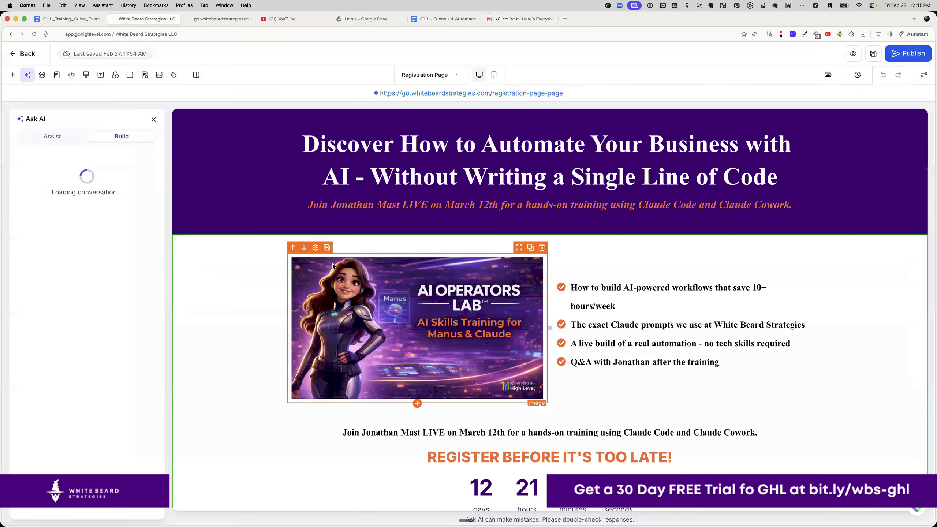
click(154, 120)
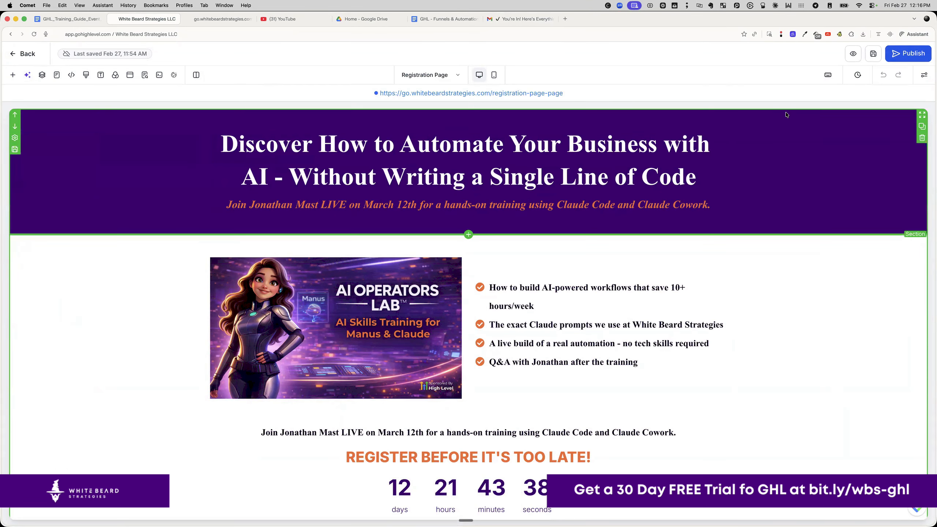
click(924, 75)
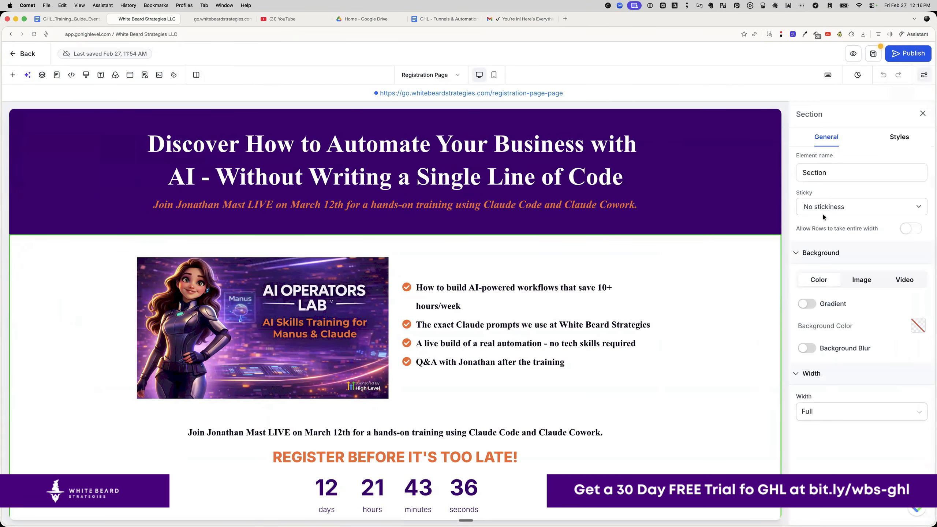
click(850, 414)
scroll(627, 354, down, 10)
- Set the form's redirect action to 'Go to Next step', save and publish, then view the live page
click(576, 382)
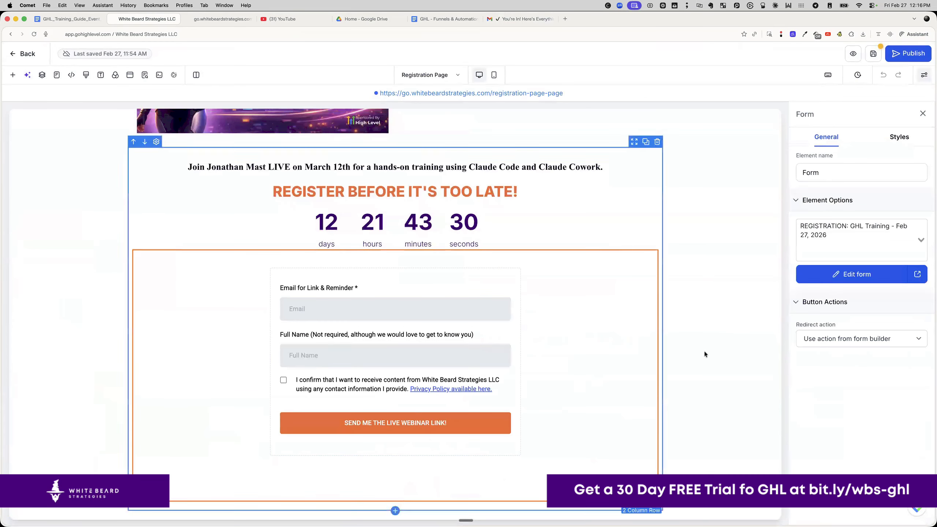
click(826, 340)
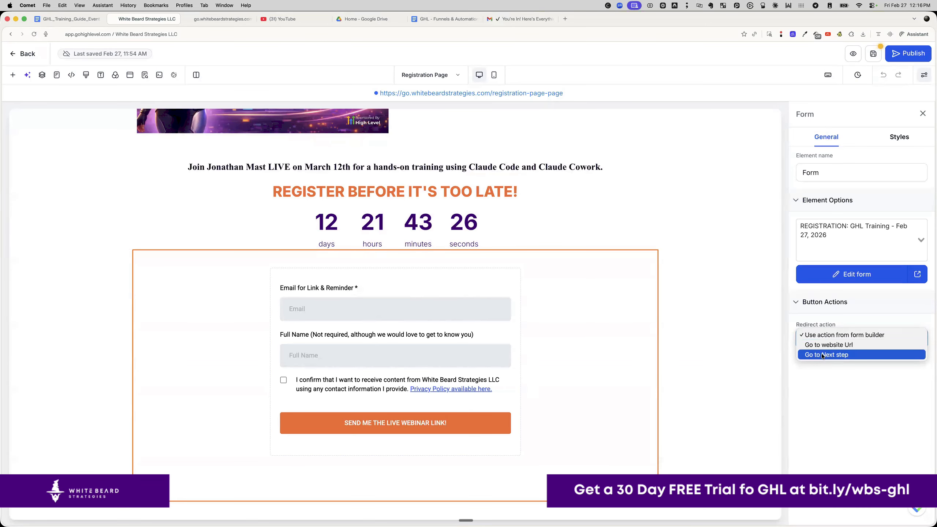
click(822, 354)
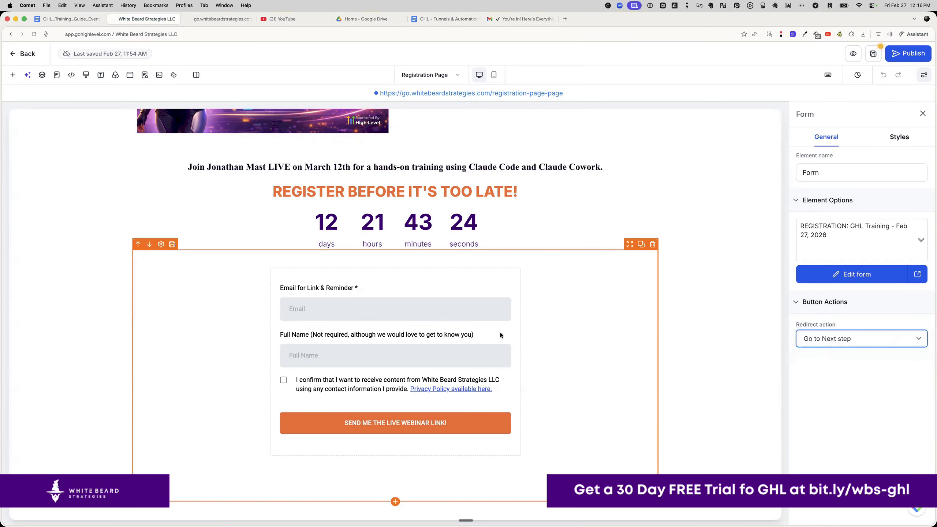
click(830, 338)
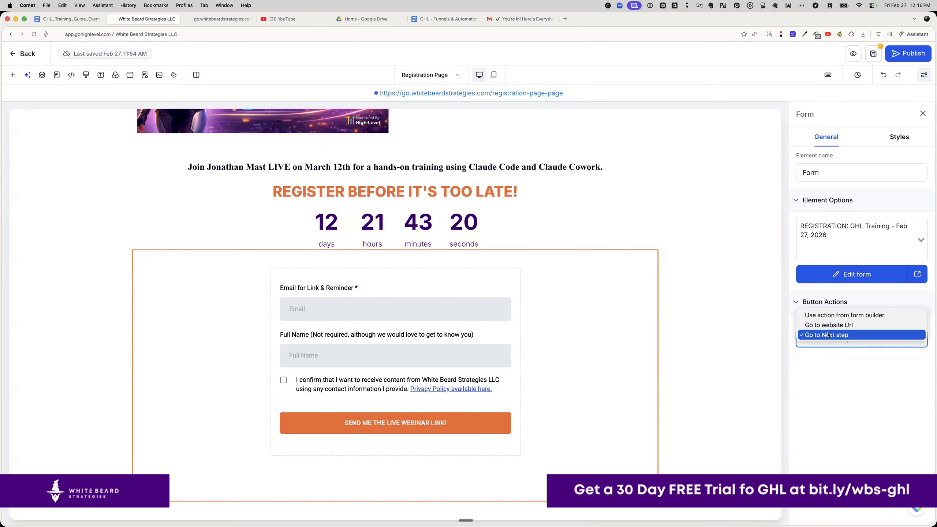
click(828, 335)
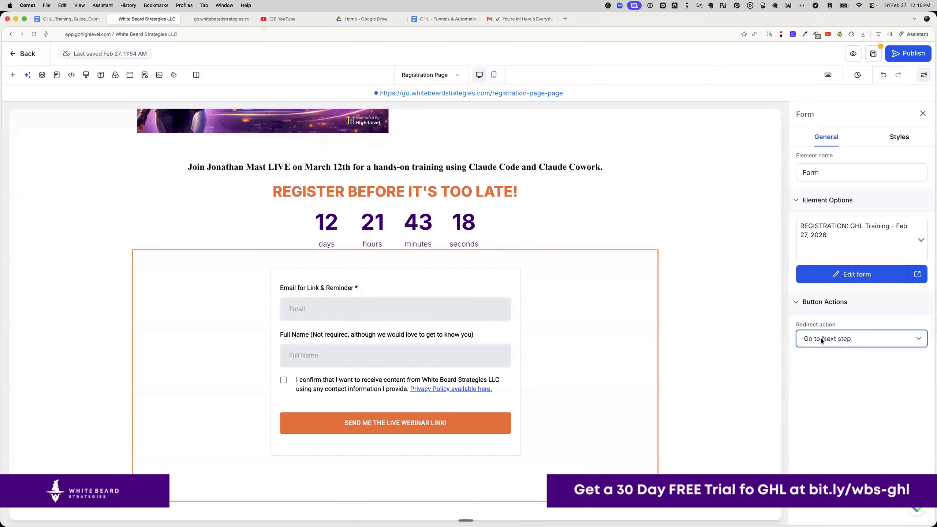
click(873, 54)
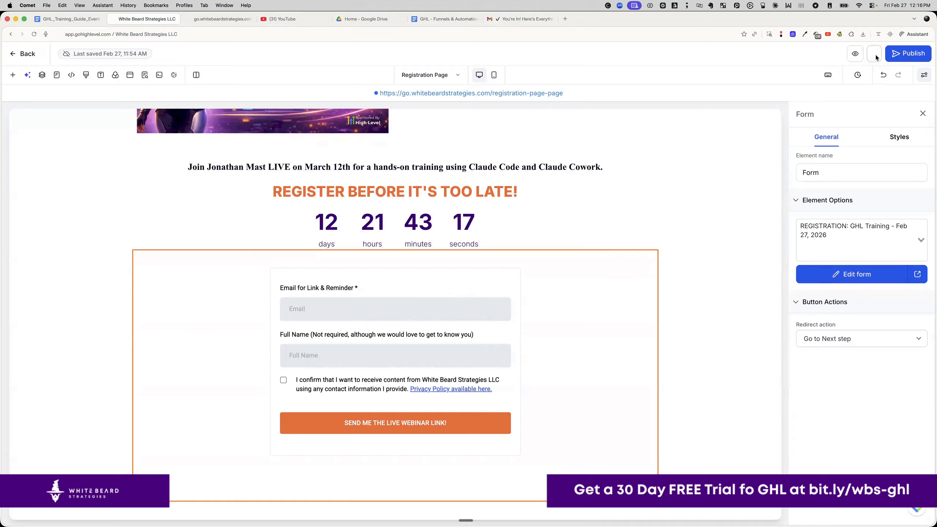
click(898, 54)
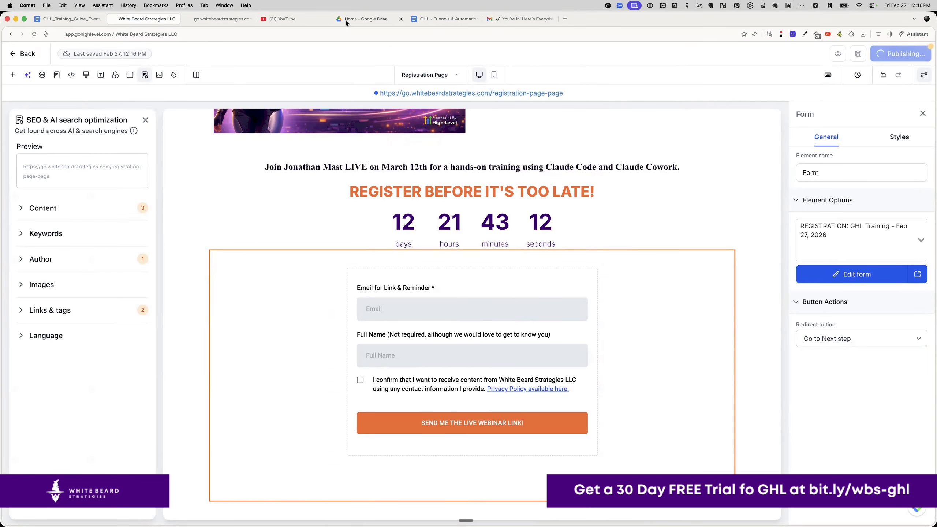
click(224, 18)
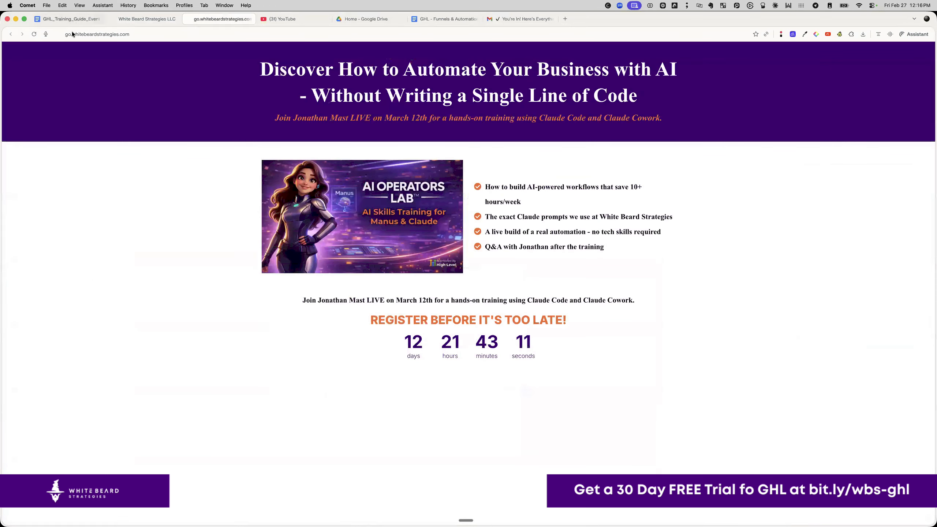
- On the reloaded live page, enter a test email and full name, tick consent, and submit
click(35, 36)
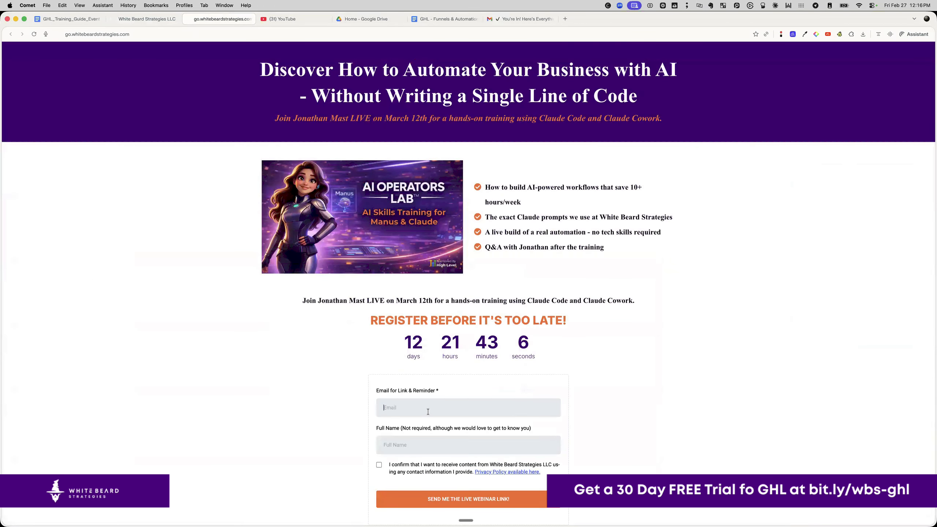
key(Tab)
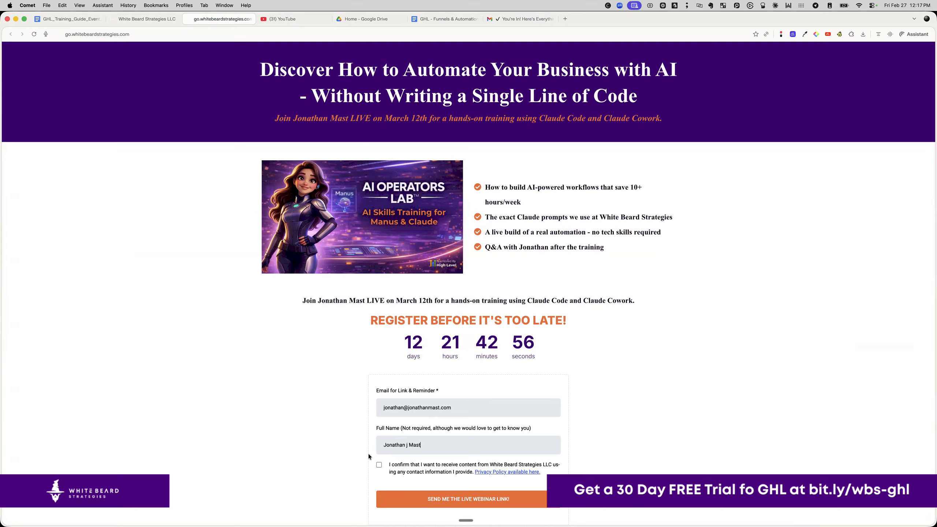
click(379, 465)
click(437, 498)
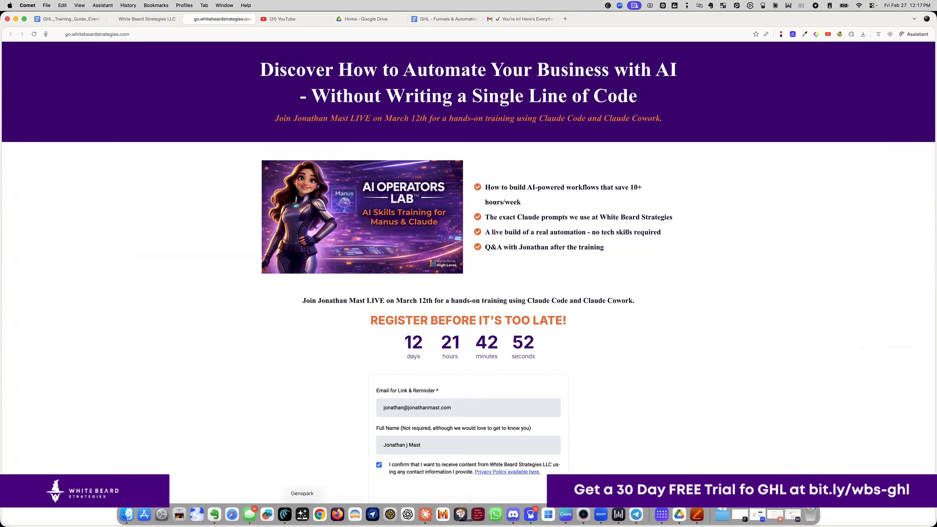
- Open the Gmail inbox in a new tab of the other web browser
click(320, 515)
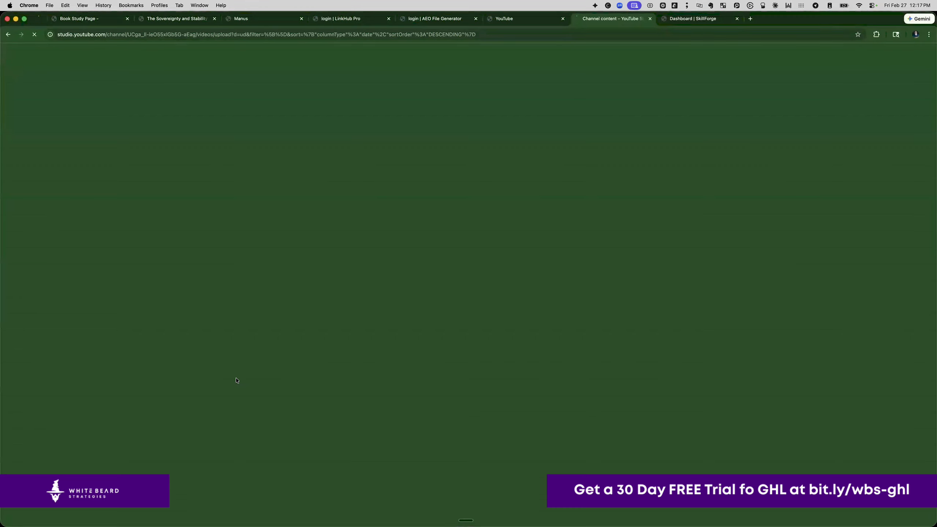
key(super+Tab)
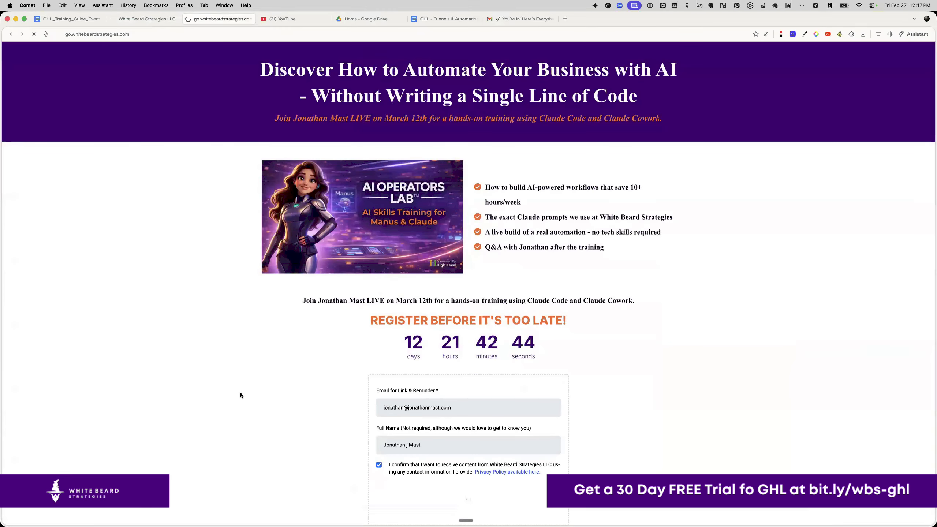
scroll(240, 393, down, 2)
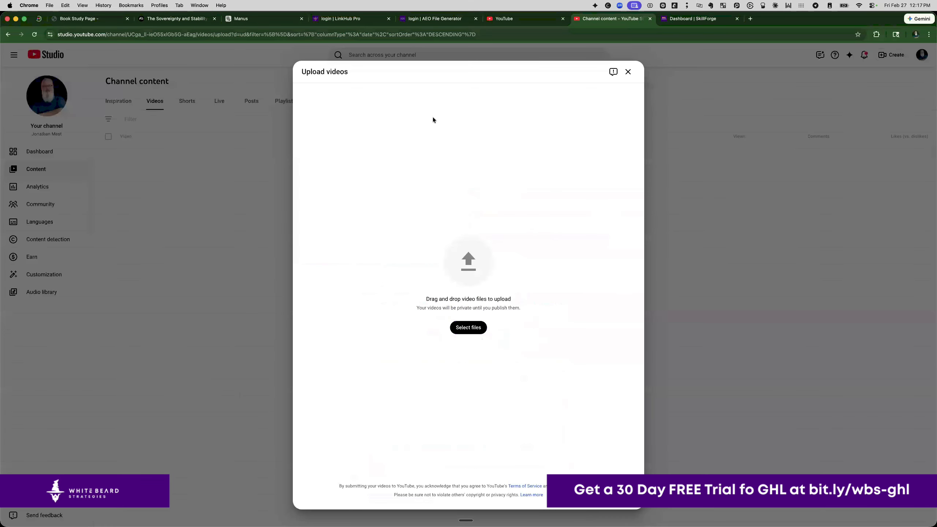
click(750, 18)
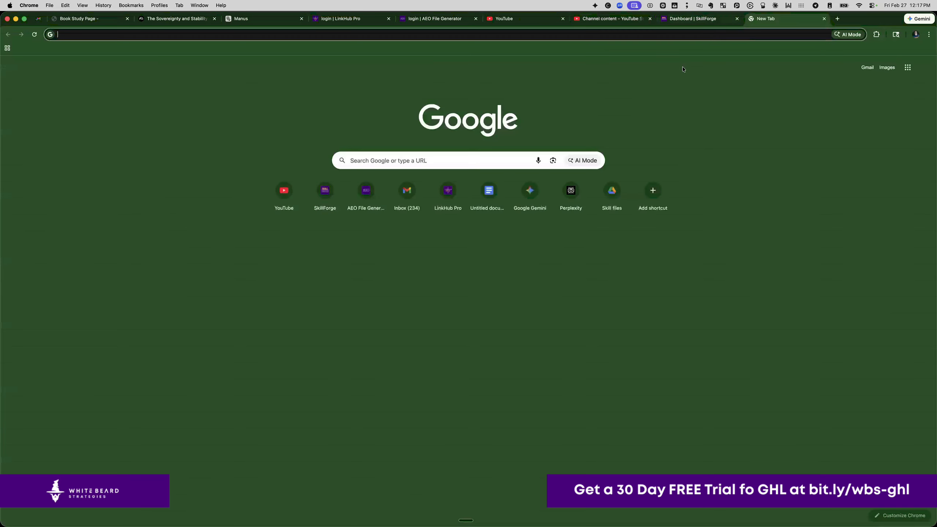
text(mail)
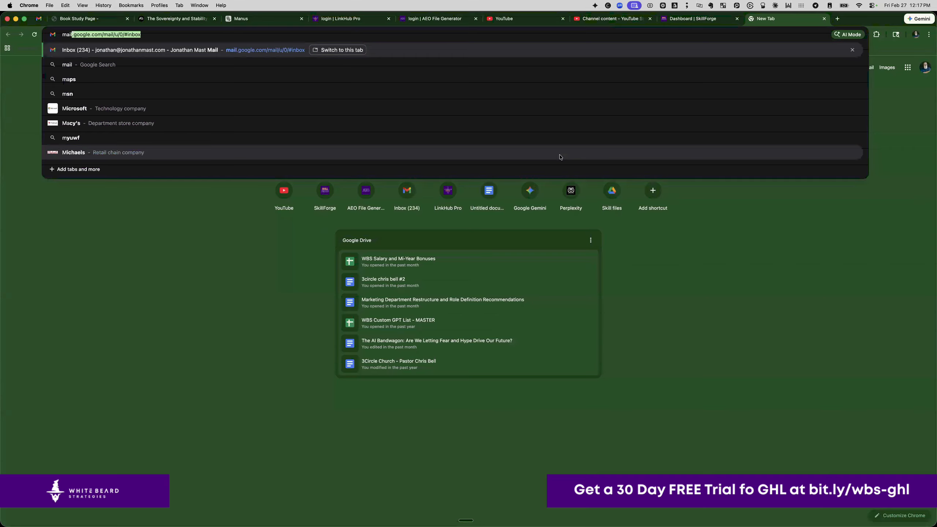
key(Return)
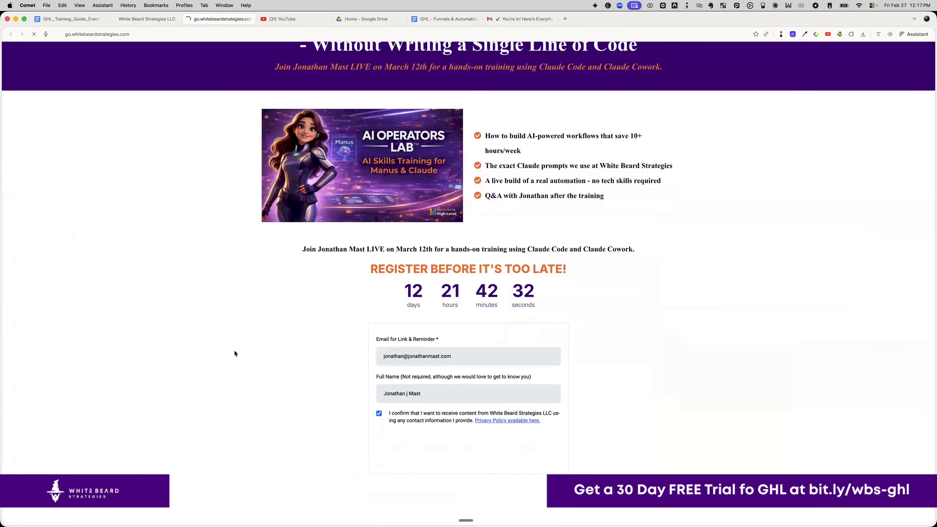
scroll(237, 351, up, 3)
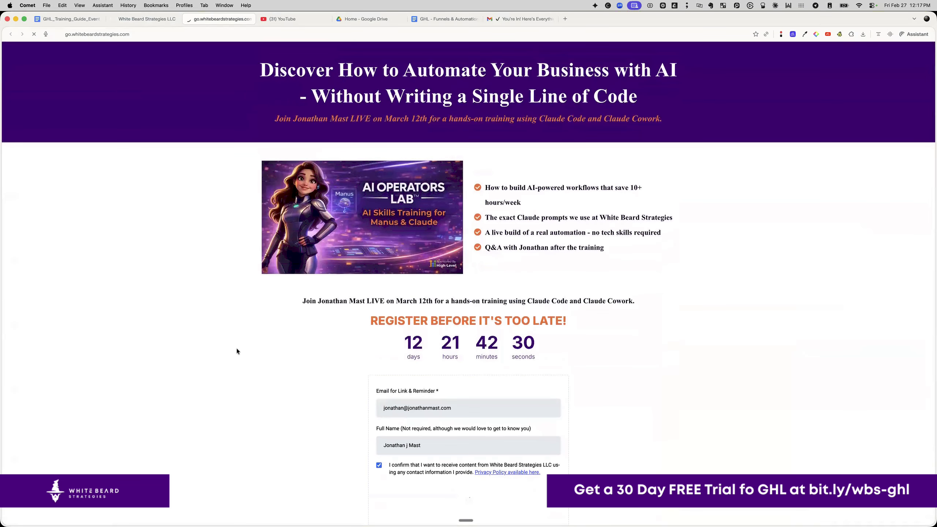